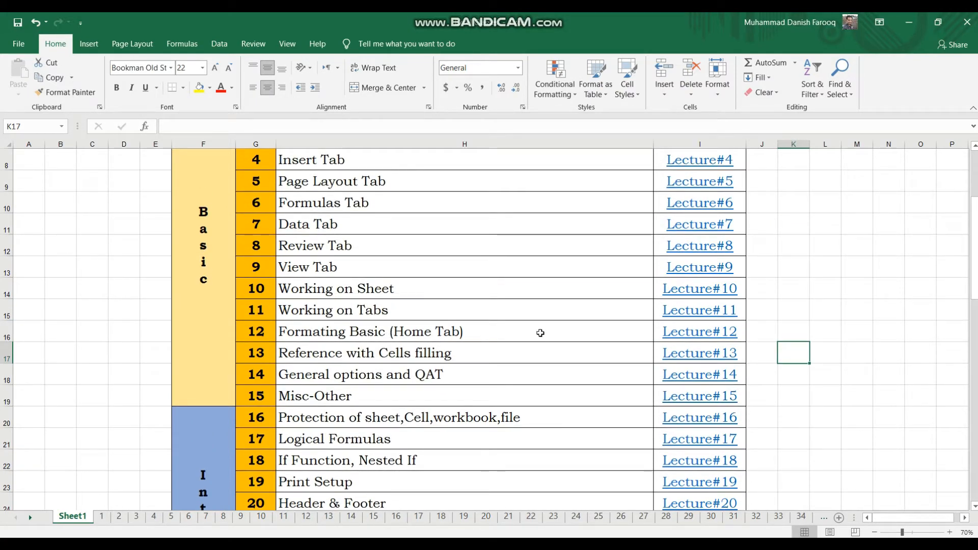
Open sheet 12 through the Lecture#12 link for Formating Basic and look over its title and heading rows.
left_click(677, 333)
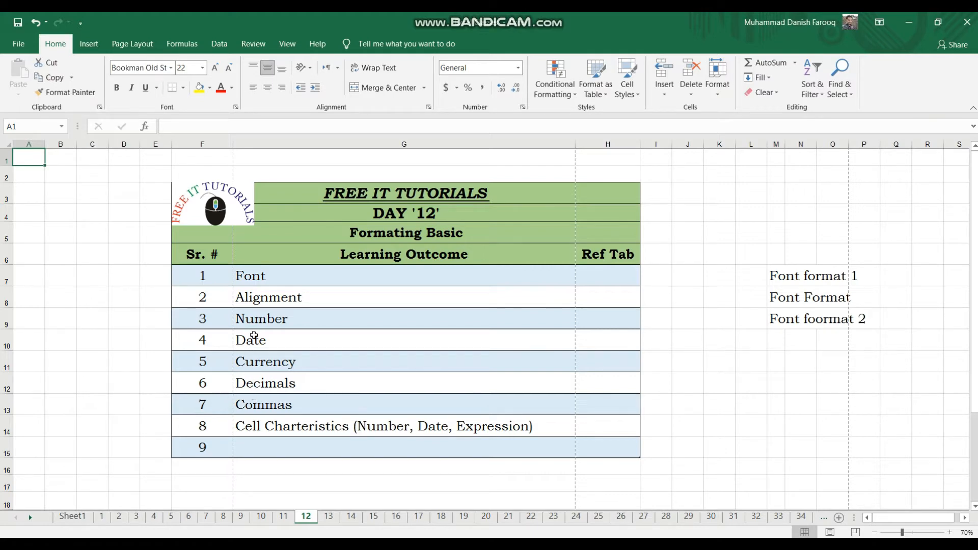
left_click(329, 252)
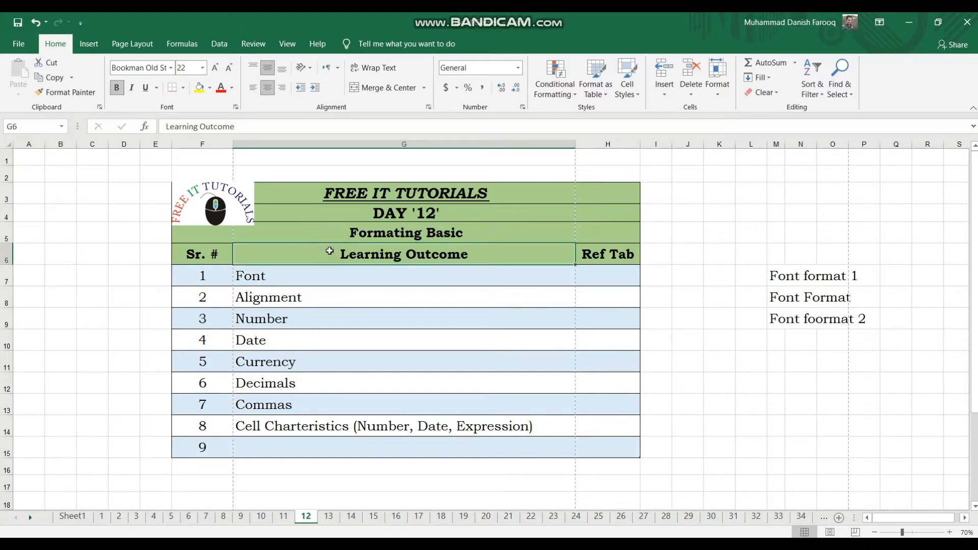
left_click(322, 191)
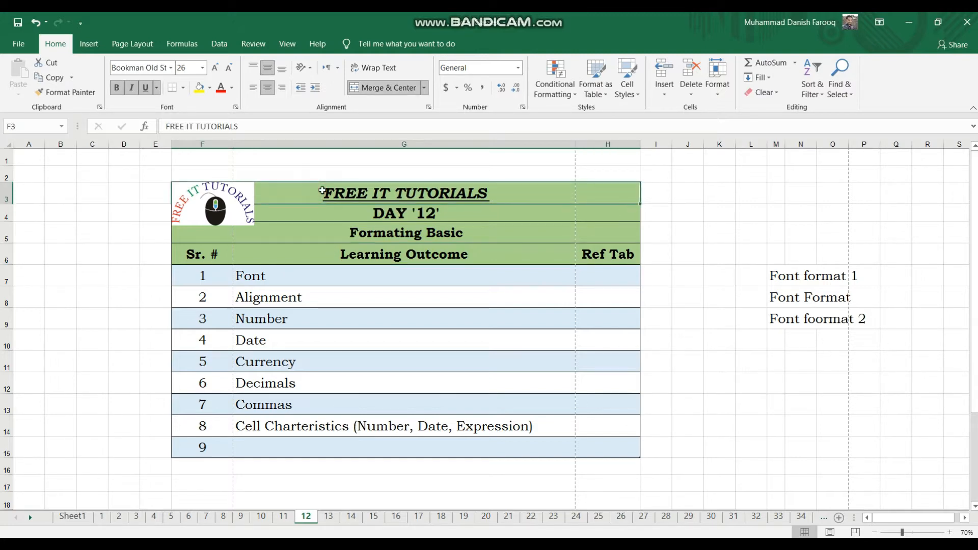
left_click(358, 216)
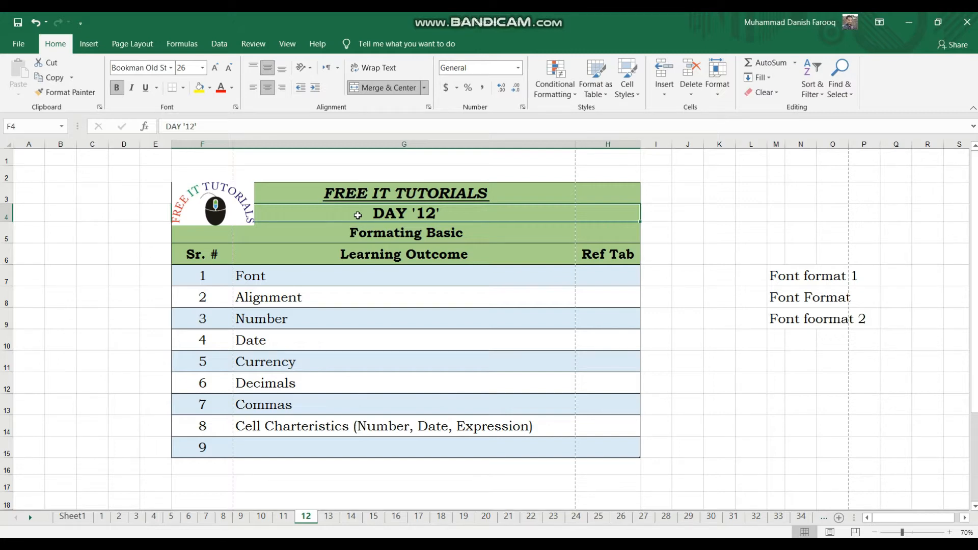
left_click(422, 257)
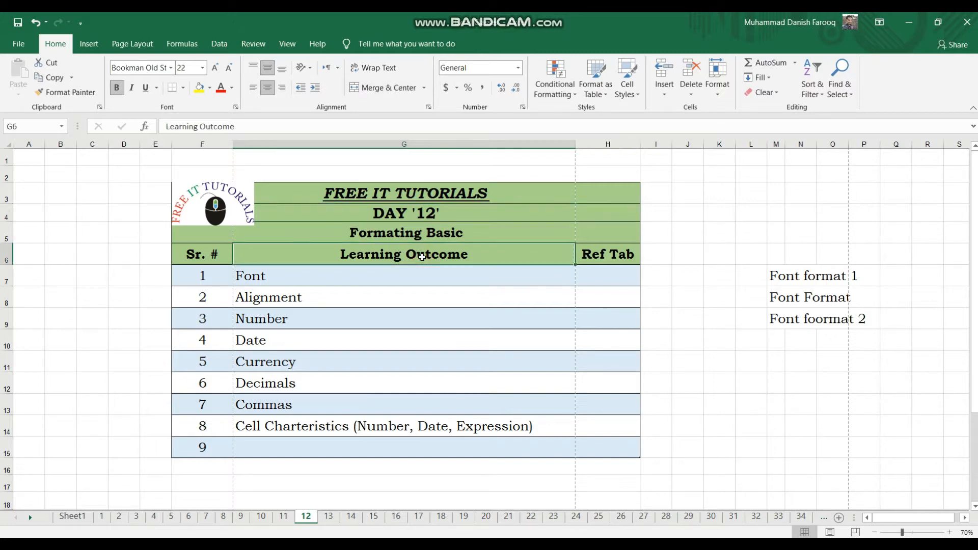
Browse the available fonts for the Alignment cell G8 without applying one.
left_click(443, 300)
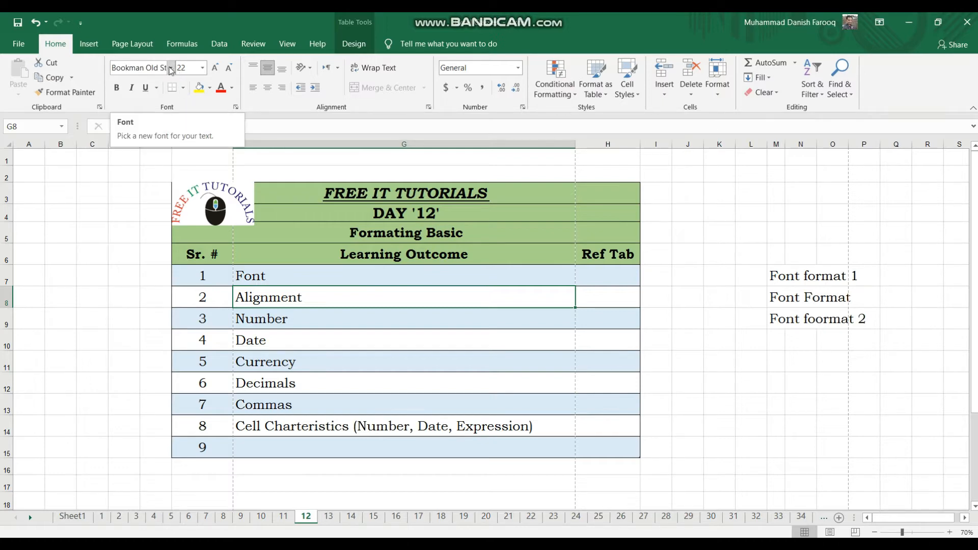
left_click(123, 68)
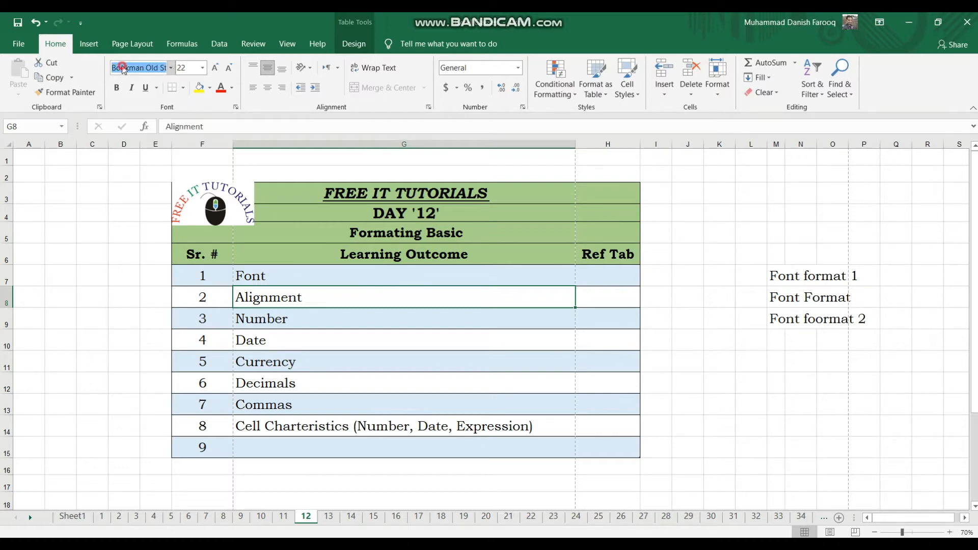
left_click(171, 68)
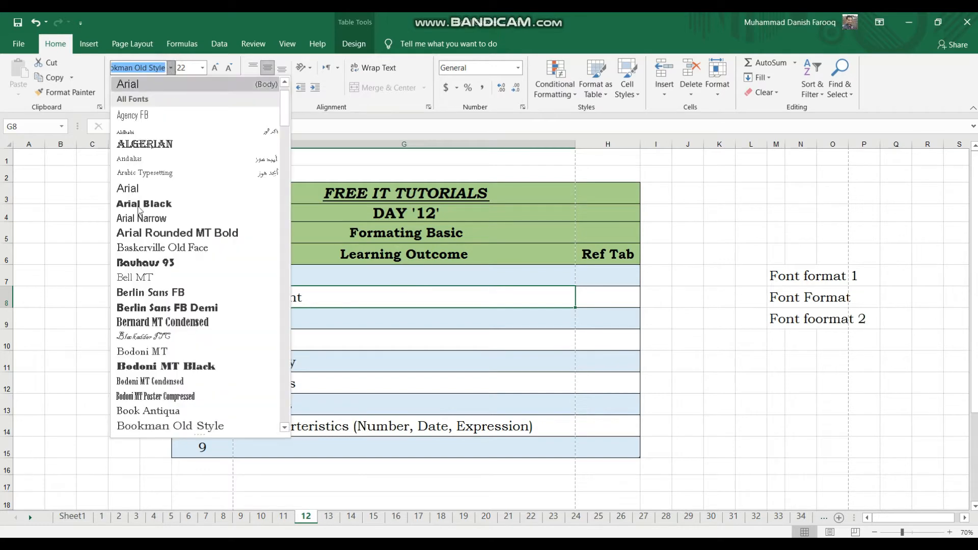
scroll(156, 204, "down", 2)
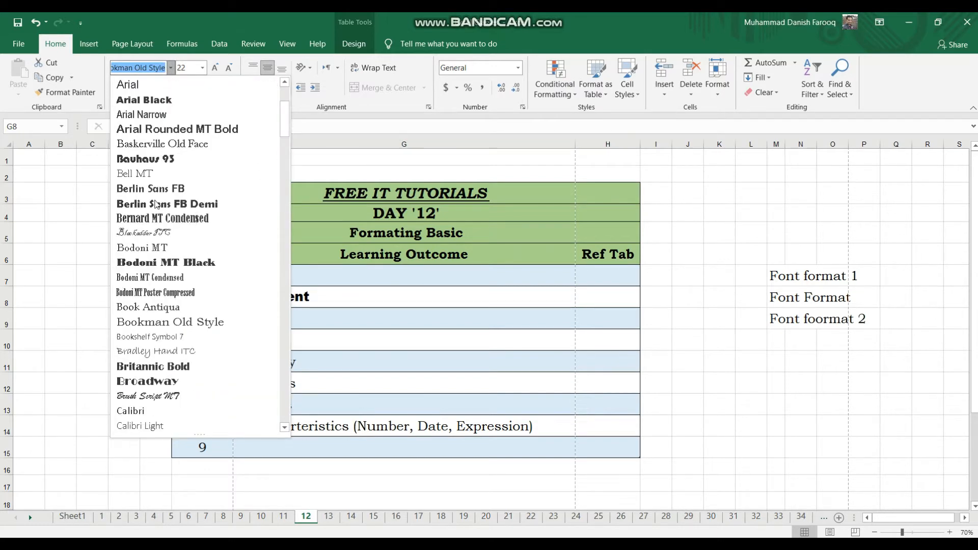
scroll(156, 204, "down", 2)
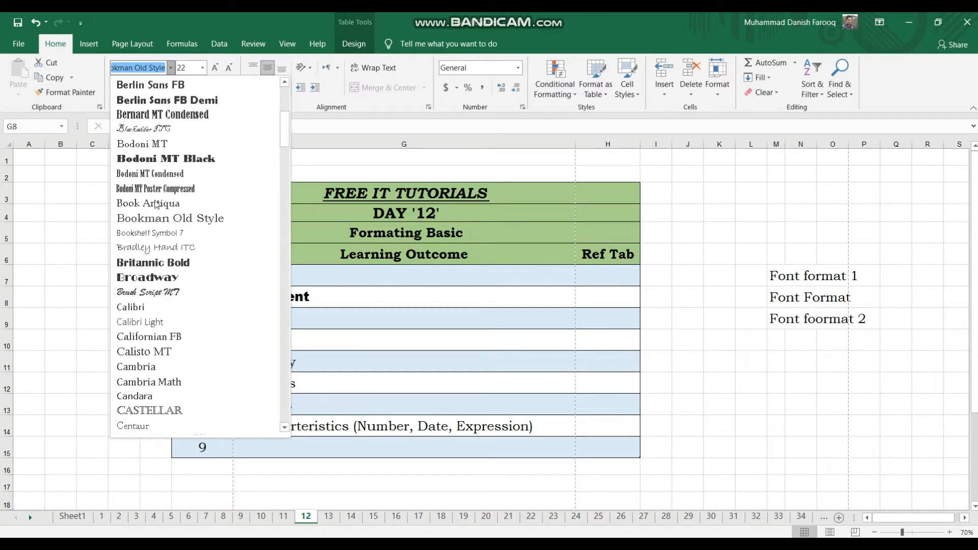
scroll(156, 204, "down", 2)
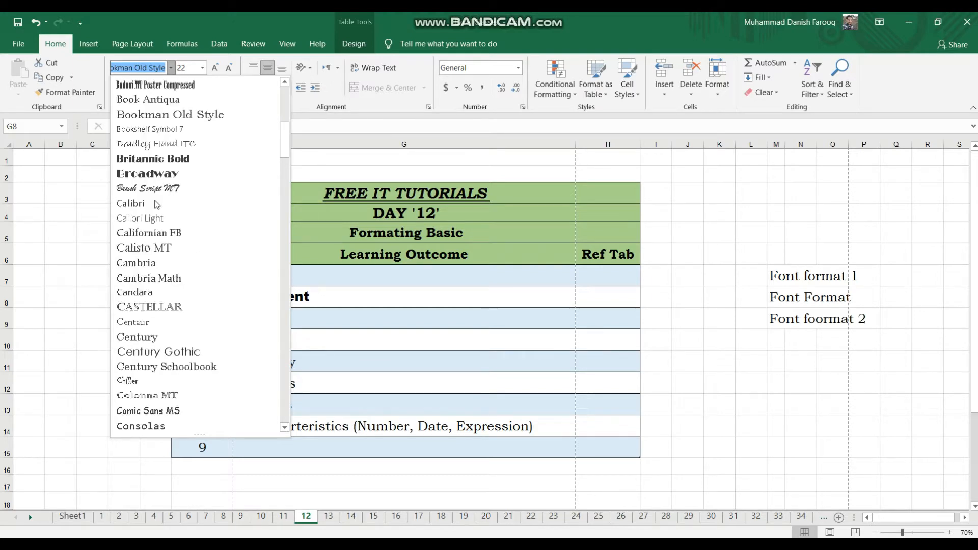
scroll(156, 204, "down", 2)
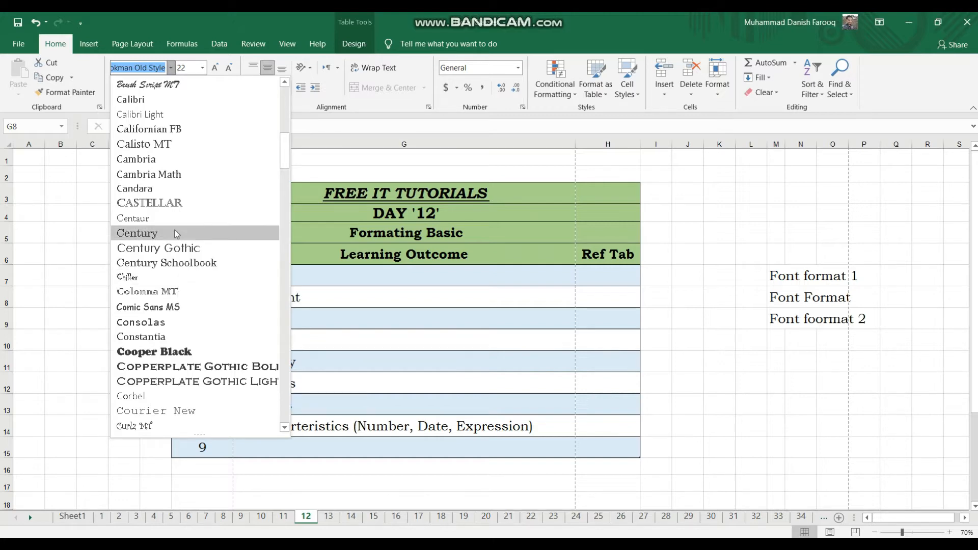
scroll(175, 230, "down", 2)
scroll(176, 234, "down", 4)
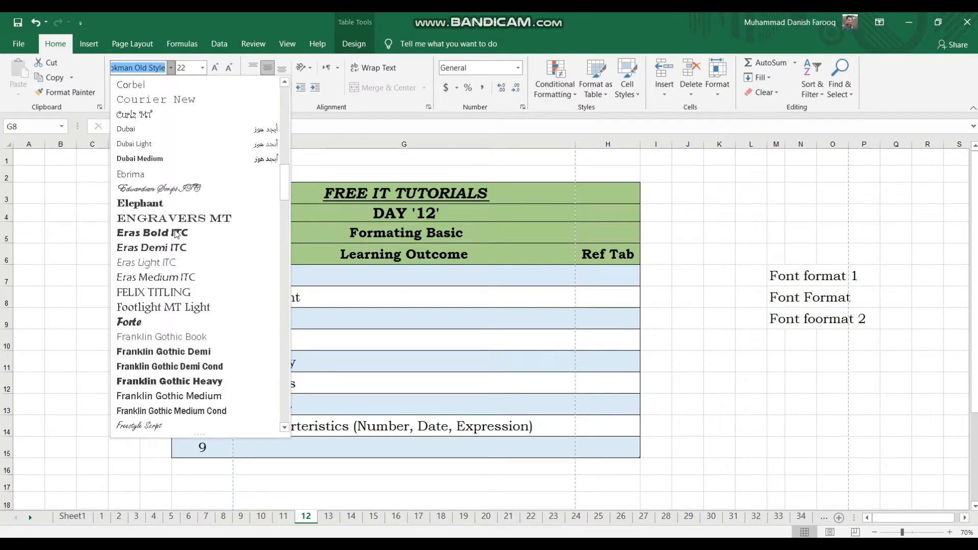
scroll(175, 233, "down", 2)
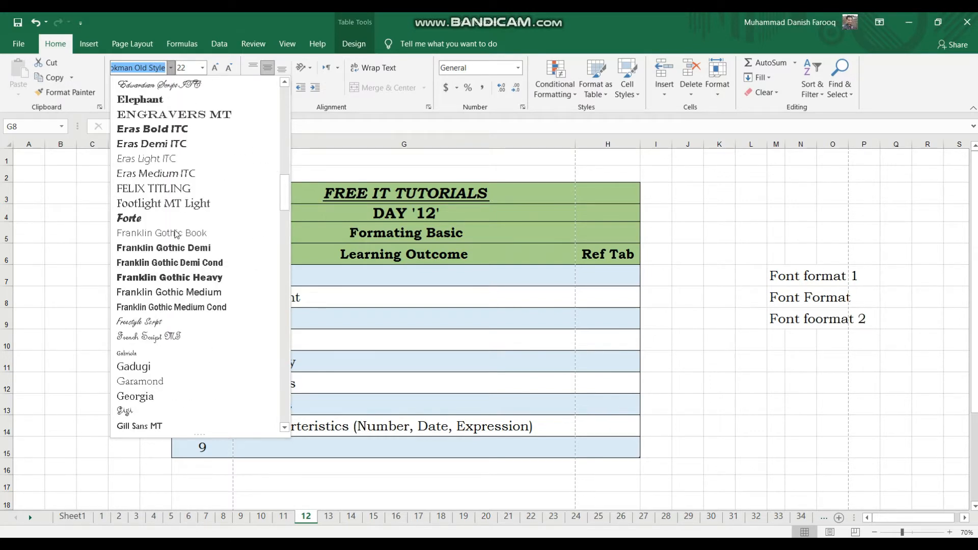
scroll(175, 234, "down", 4)
scroll(176, 234, "down", 2)
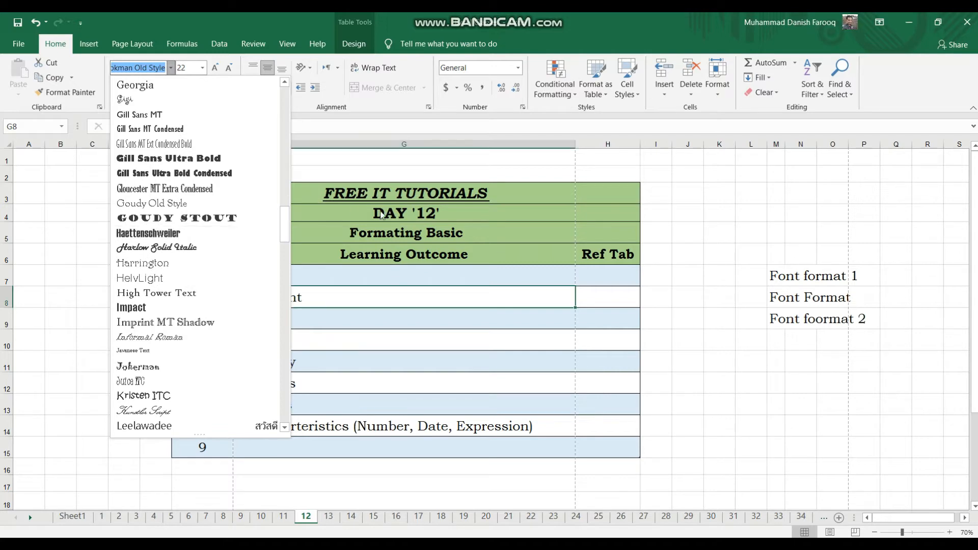
scroll(179, 203, "down", 5)
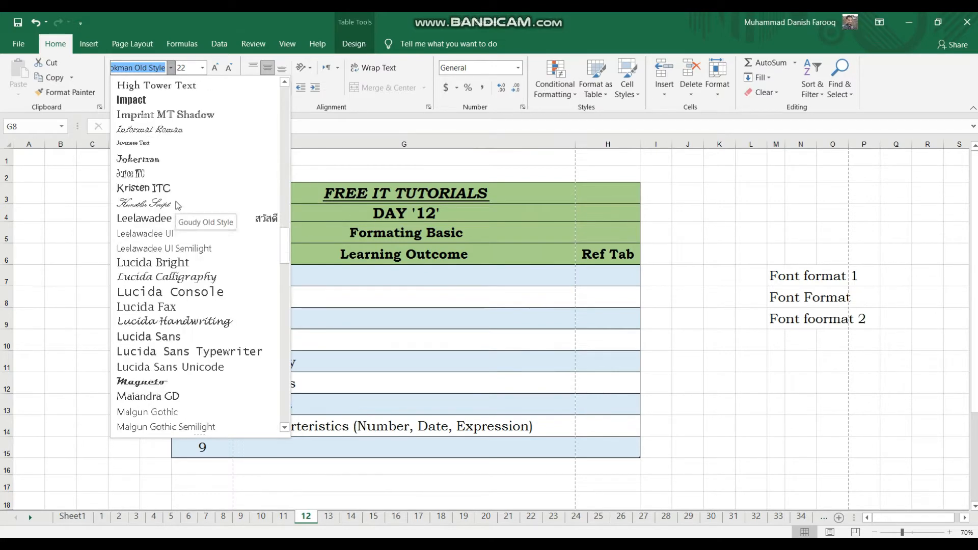
scroll(176, 204, "down", 15)
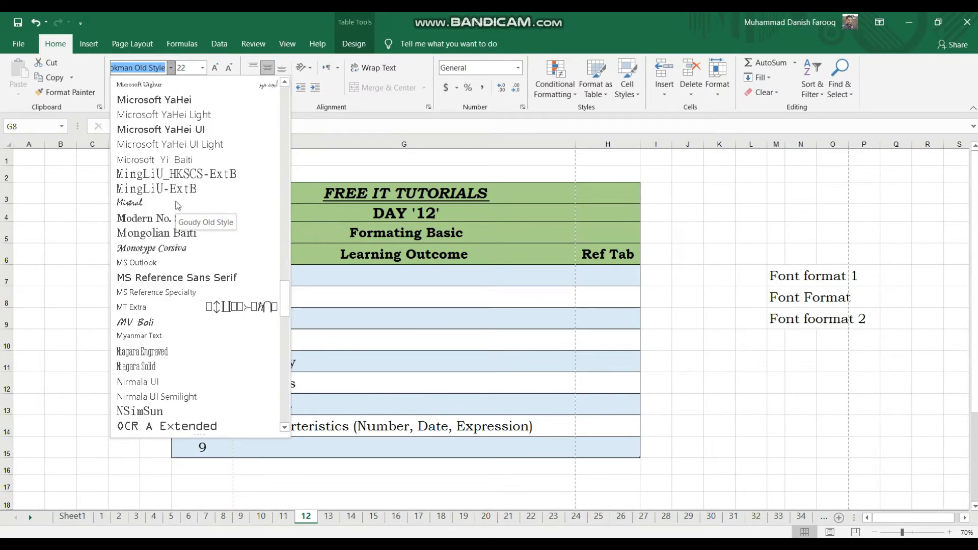
scroll(177, 205, "up", 20)
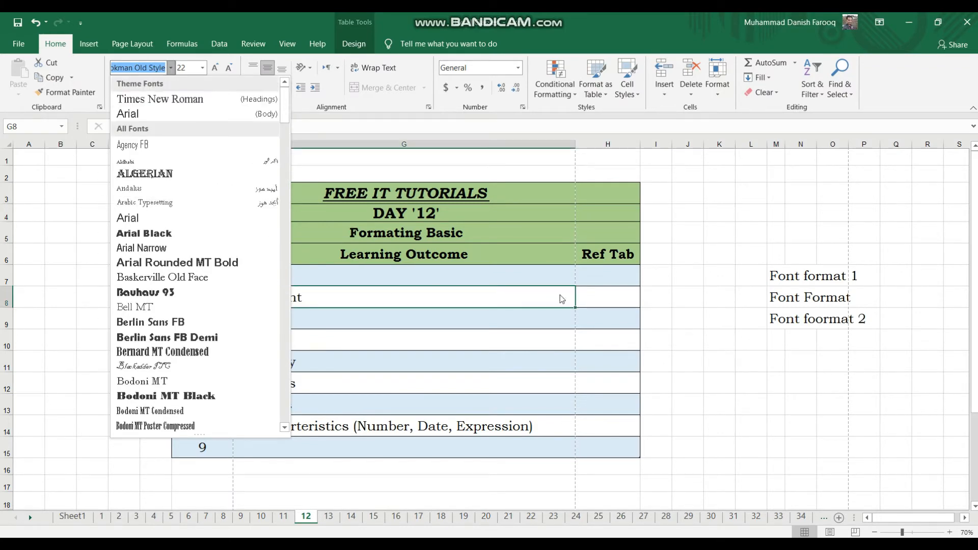
left_click(739, 339)
Set the font of the "Font format 1" text in cell M7 to Arial.
left_click(775, 277)
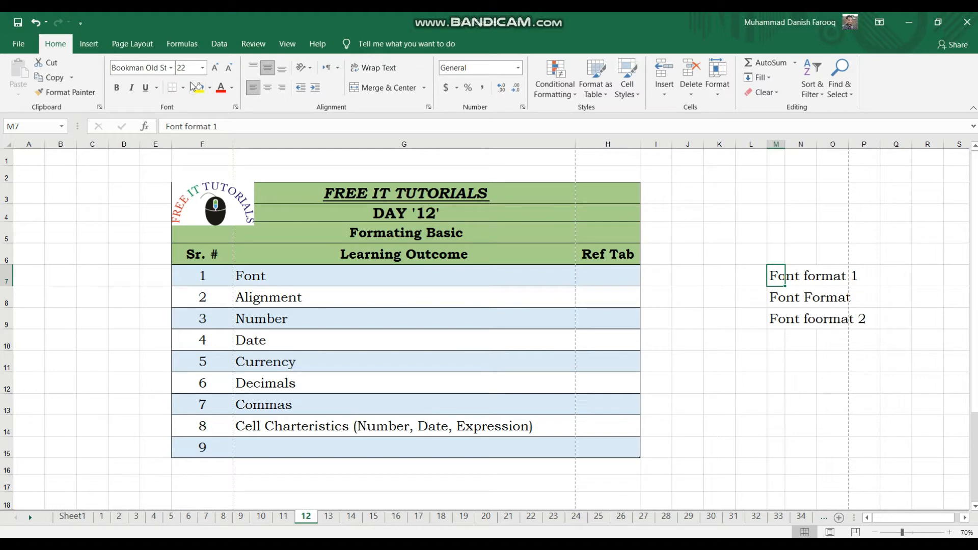
left_click(171, 71)
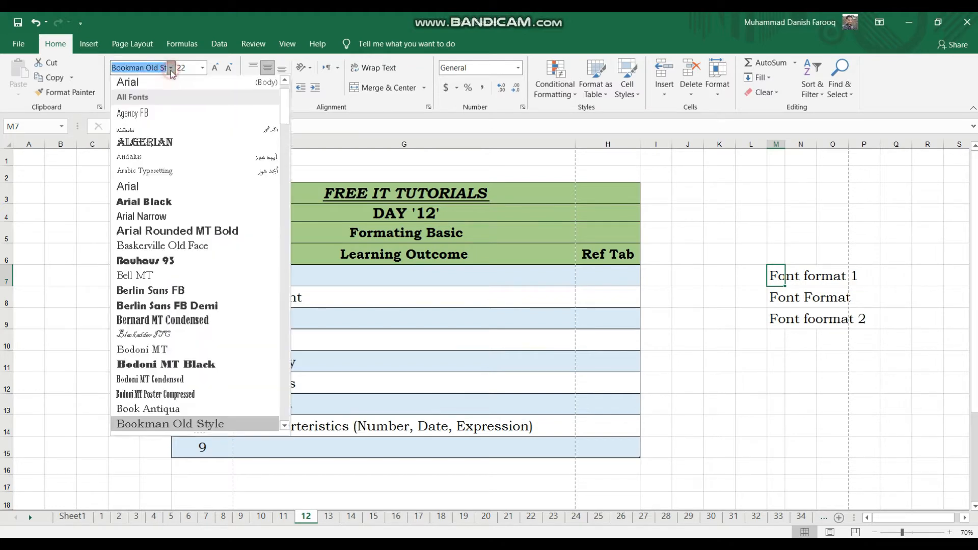
left_click(153, 188)
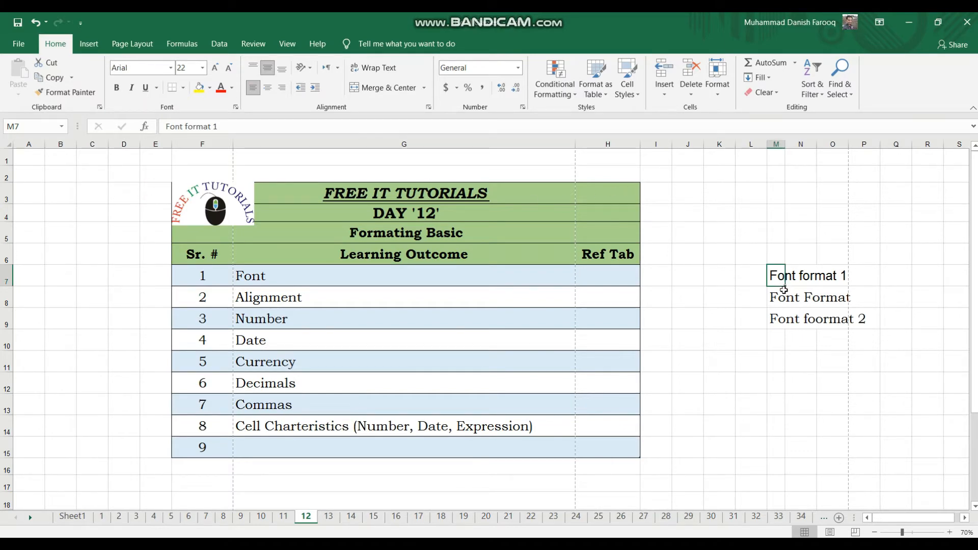
Set the font of the "Font Format" text in cell M8 to Cambria.
left_click(778, 293)
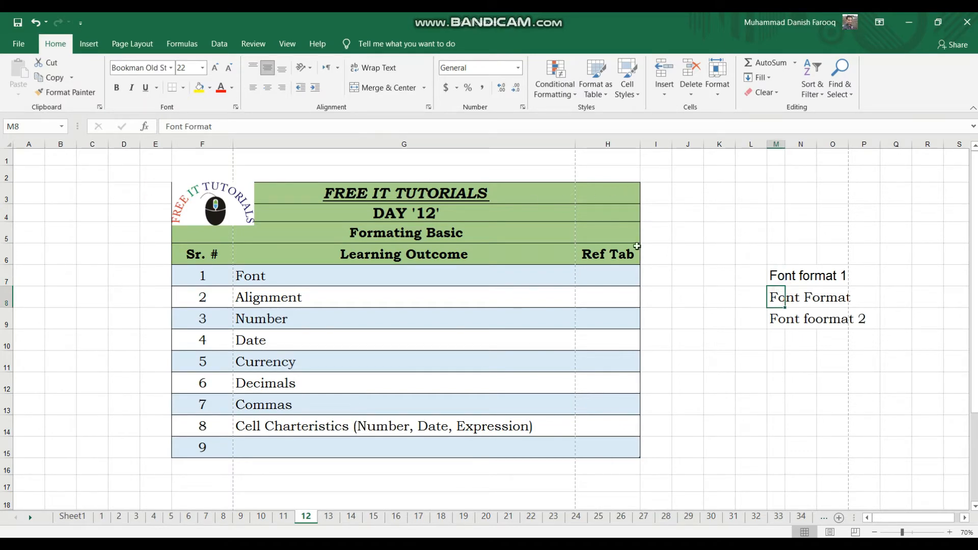
left_click(171, 67)
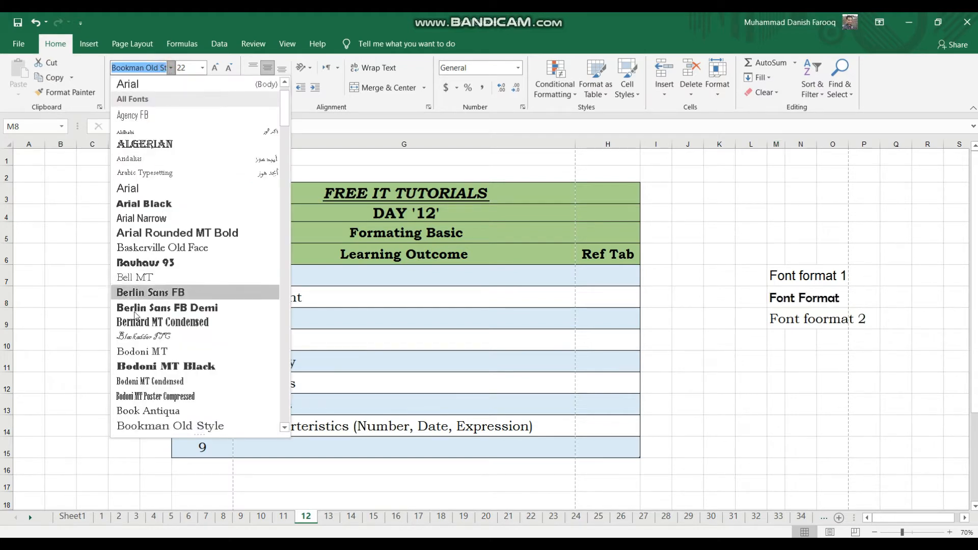
scroll(132, 357, "down", 2)
scroll(132, 356, "down", 2)
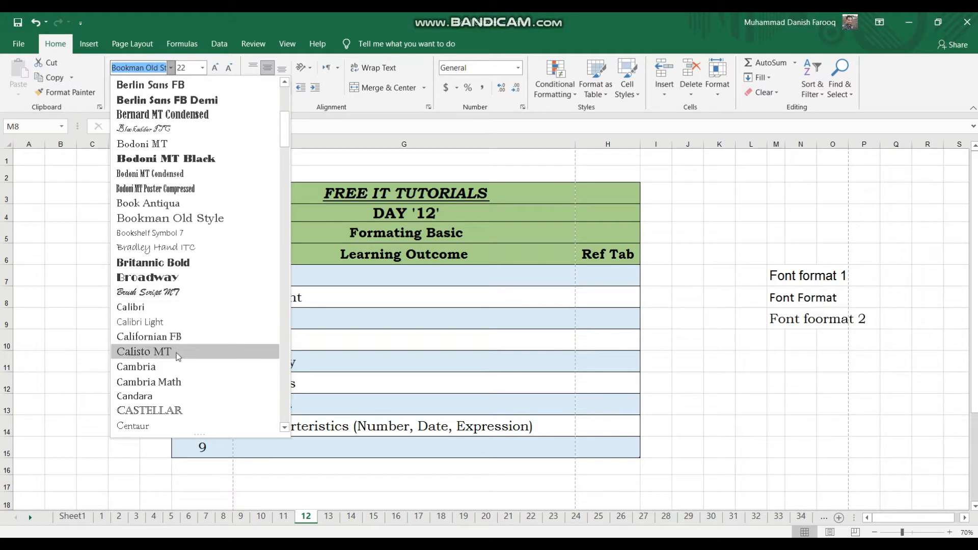
left_click(169, 371)
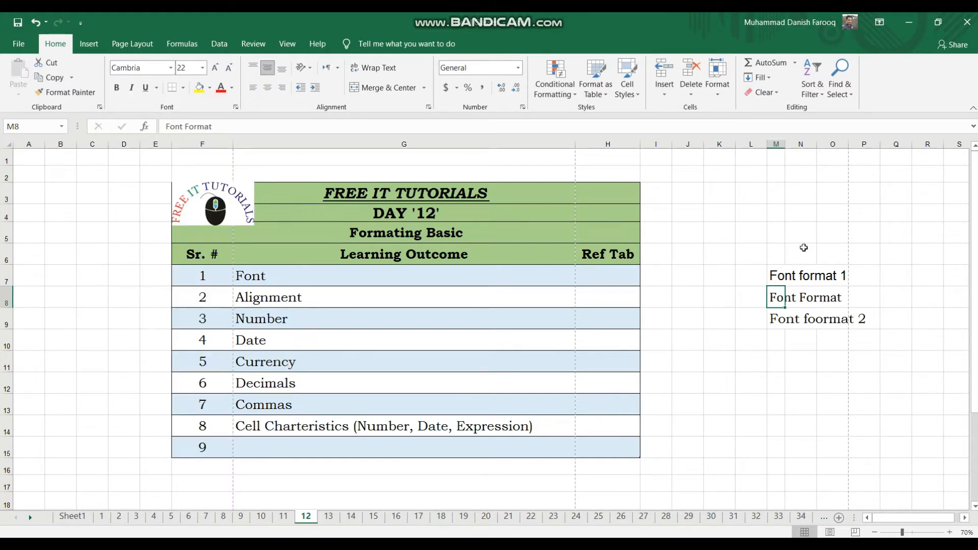
Set the font of the "Font foormat 2" text in cell M9 to Comic Sans MS.
left_click(771, 275)
left_click(780, 299)
left_click(777, 318)
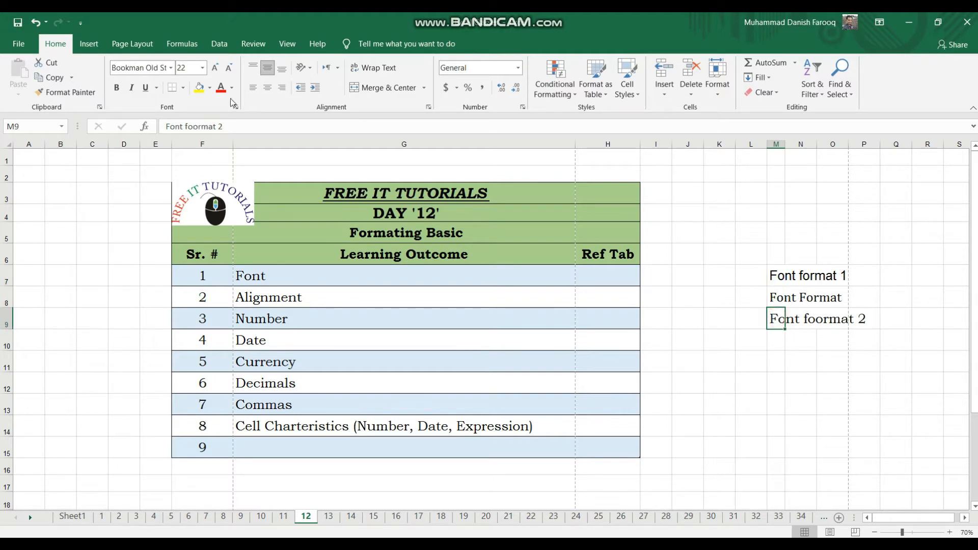
left_click(169, 68)
type("Colonna MT")
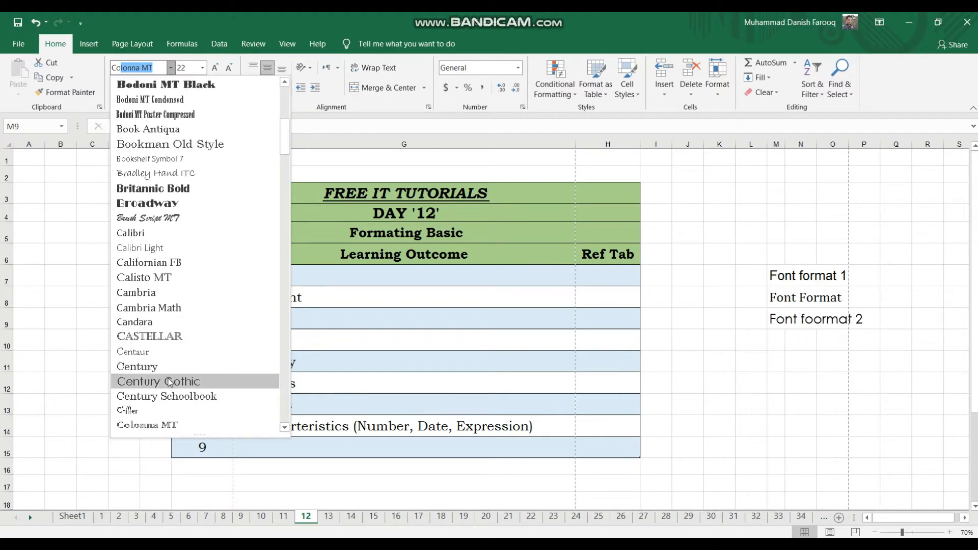
scroll(170, 382, "down", 2)
scroll(170, 382, "down", 2)
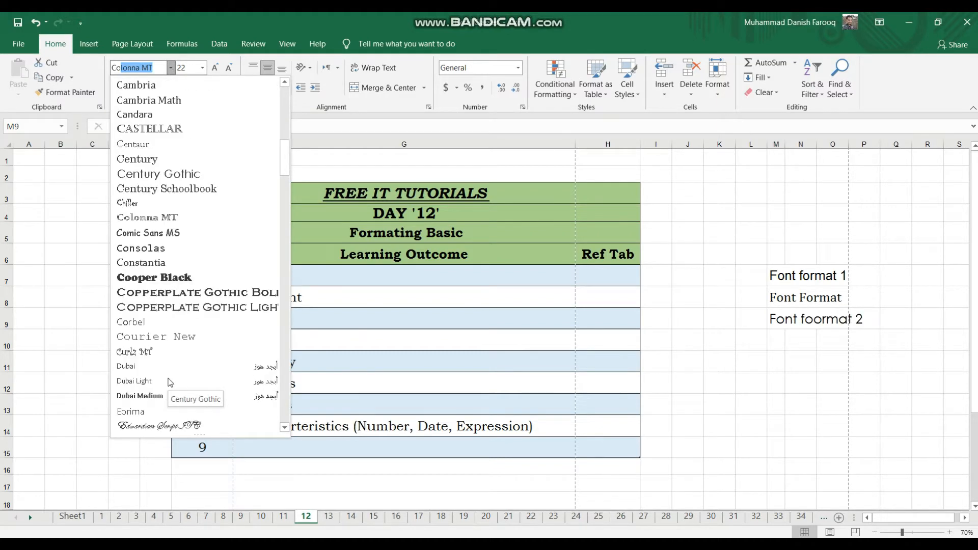
left_click(151, 230)
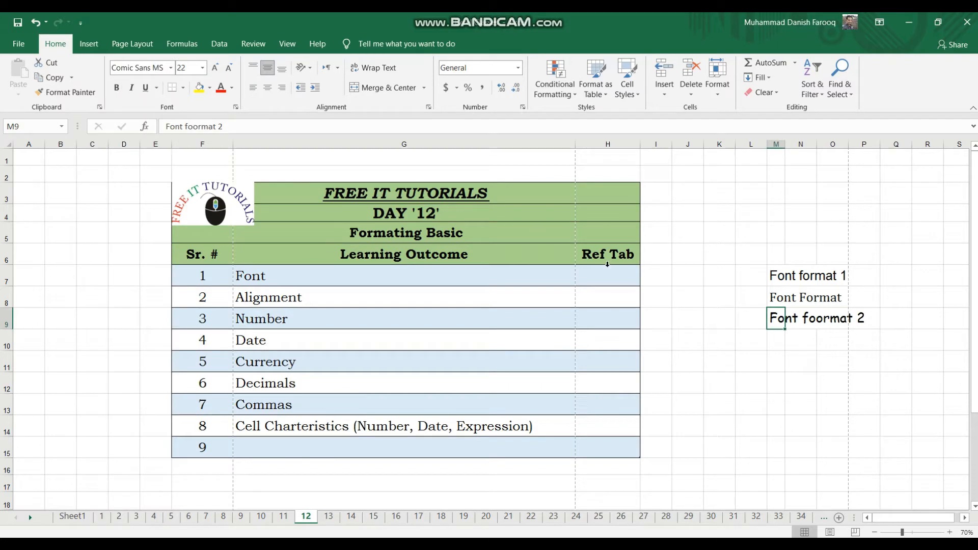
left_click(686, 339)
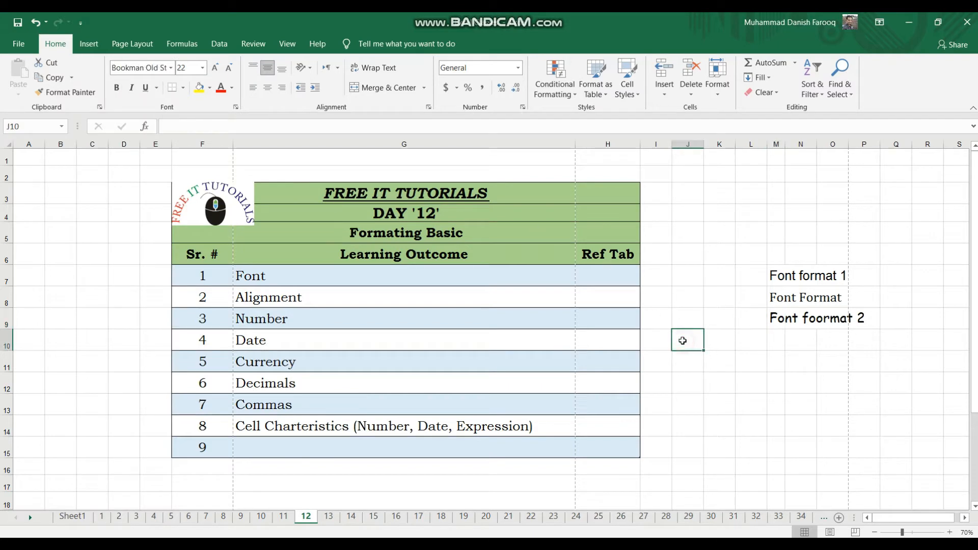
Correct the misspelled text in cell M9 to "Font format 2".
left_click(779, 321)
key("F2")
key("Left")
key("Left")
key("Left")
key("Left")
key("Left")
key("Left")
key("BackSpace")
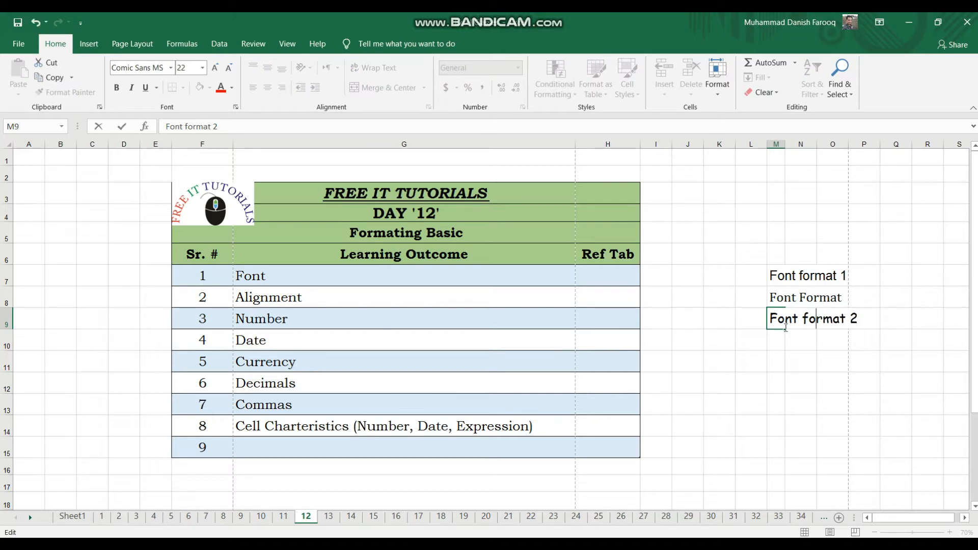
left_click(866, 403)
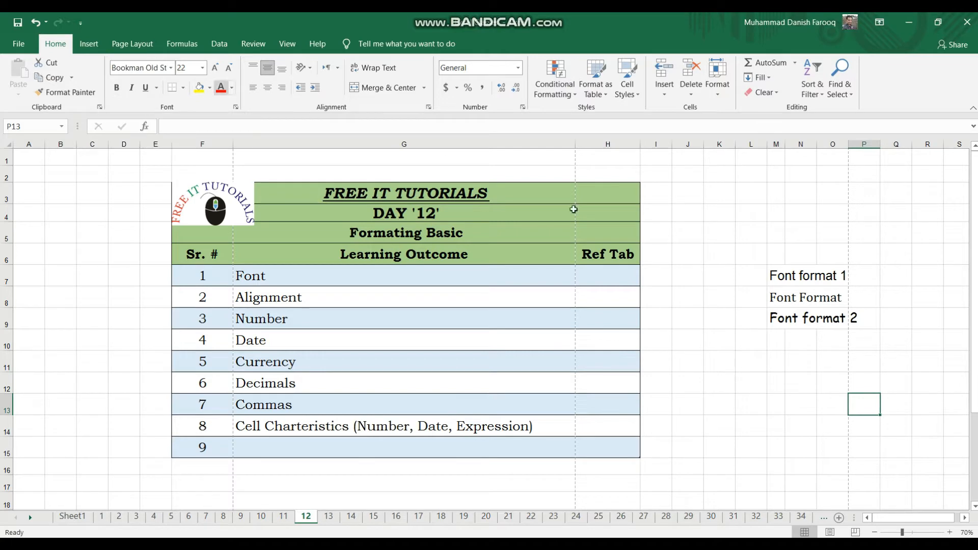
Apply bold to the "Font format 1" text in cell M7 and remove it again.
left_click(778, 269)
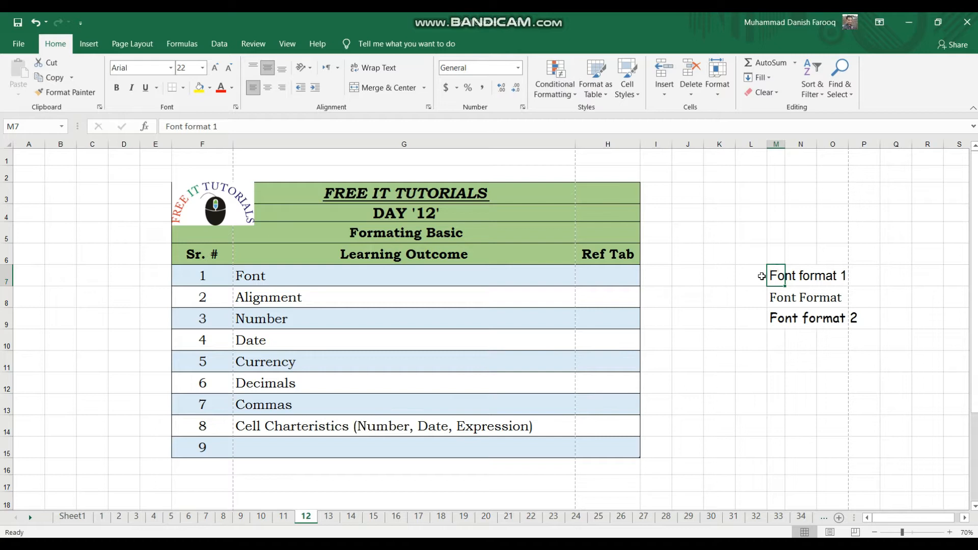
left_click(119, 88)
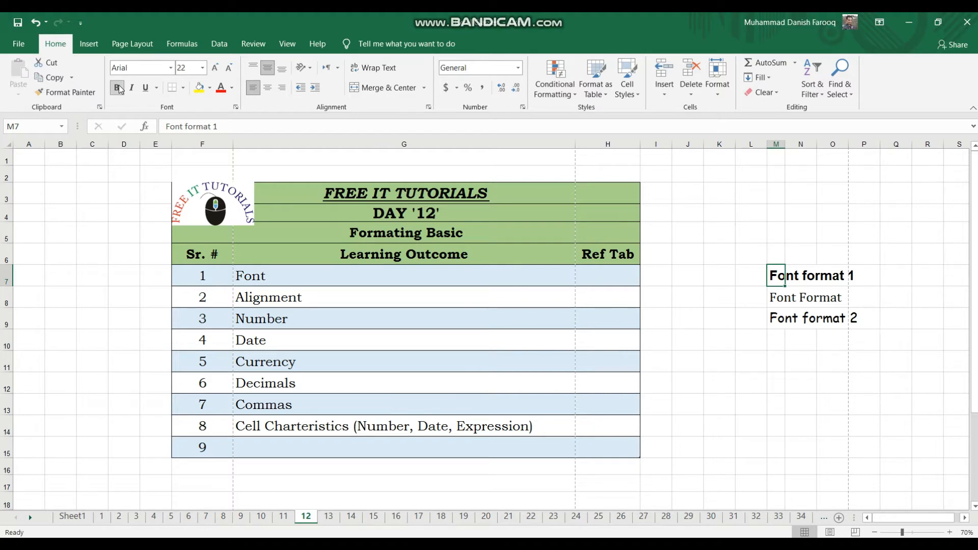
left_click(118, 88)
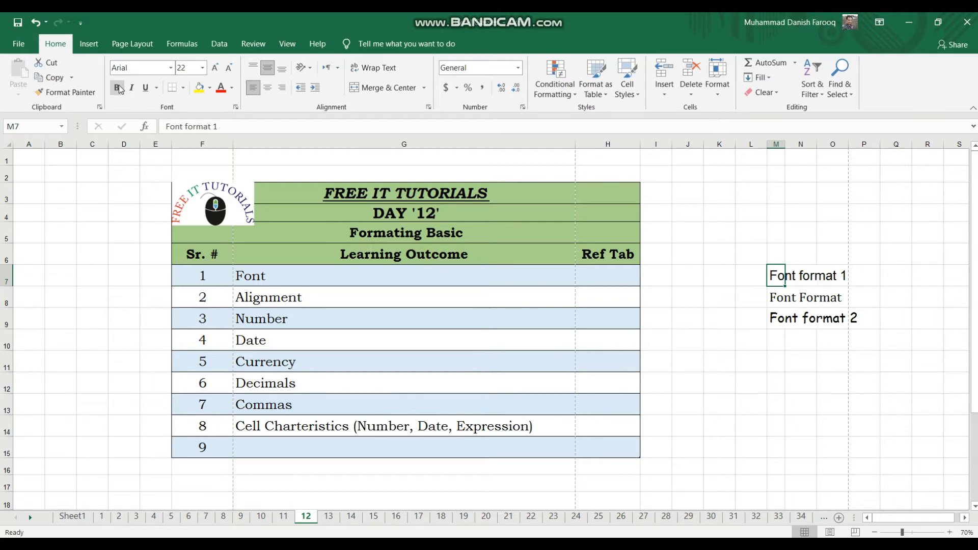
Apply bold, italic and underline to the "Font format 1" text in cell M7.
left_click(119, 88)
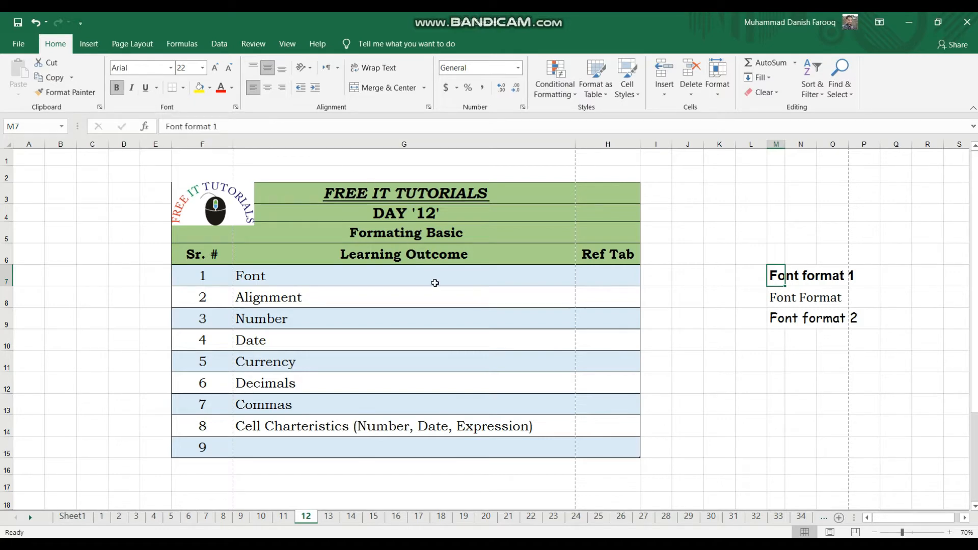
left_click(131, 89)
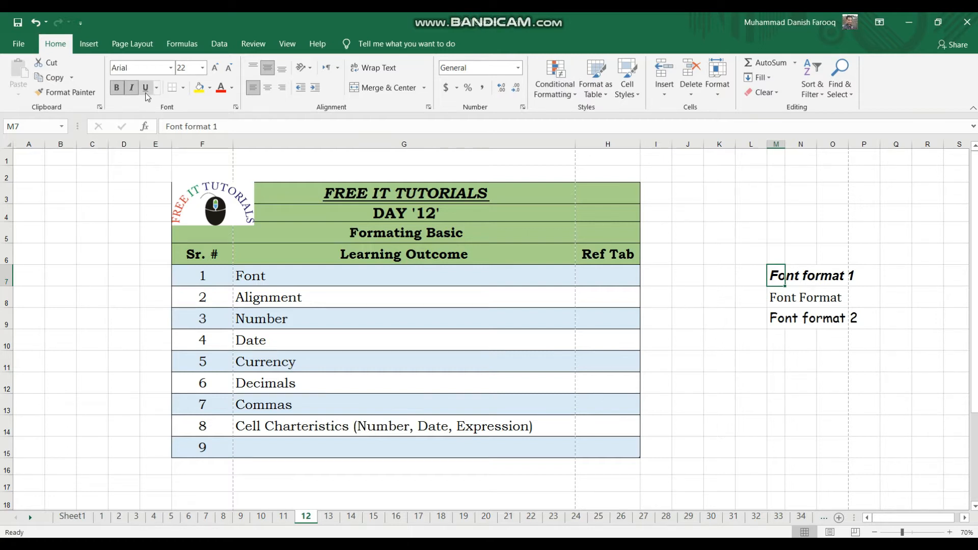
left_click(146, 89)
Apply a double underline to the text in cell M7 and return it to a single underline.
left_click(157, 87)
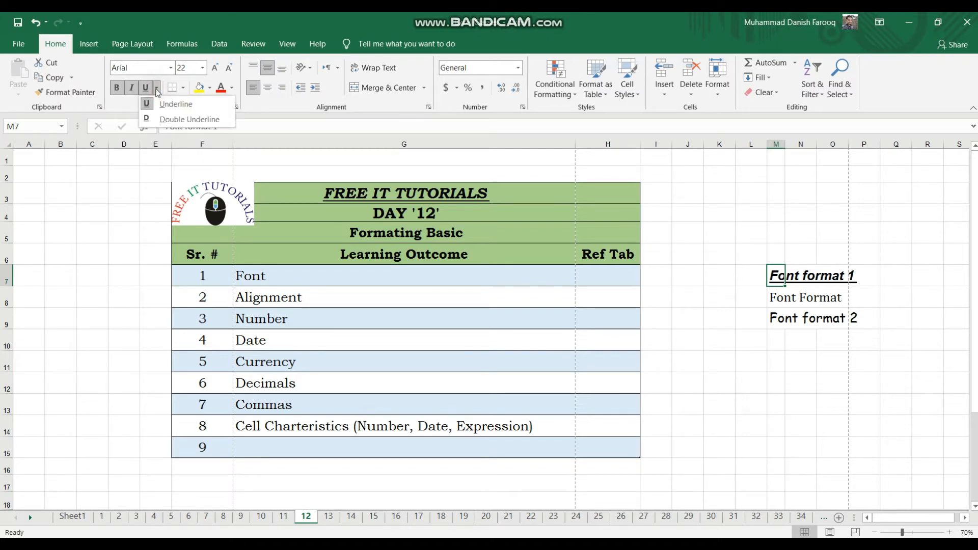
left_click(177, 120)
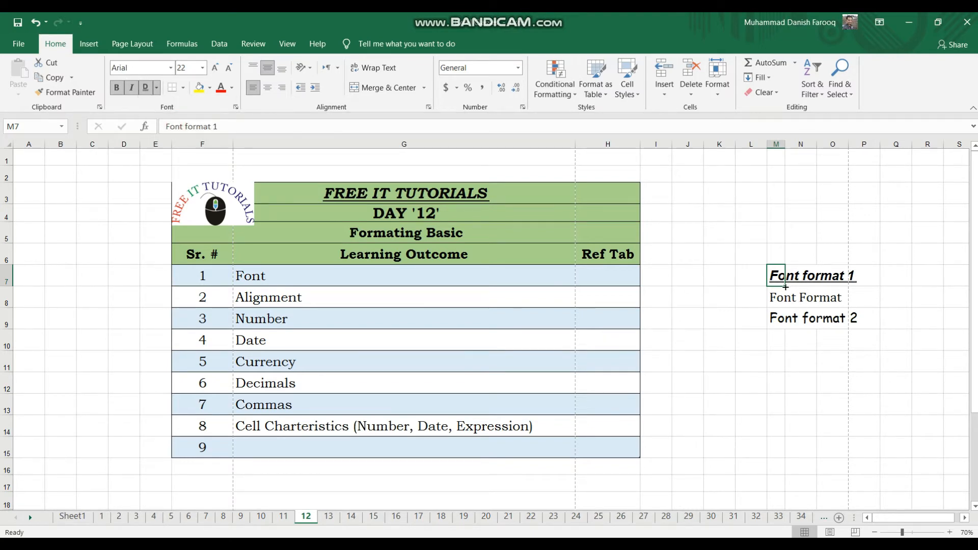
left_click(148, 90)
left_click(156, 90)
left_click(162, 104)
Check the font sizes used in the "DAY '12'" and "Learning Outcome" heading cells.
left_click(182, 68)
left_click(437, 215)
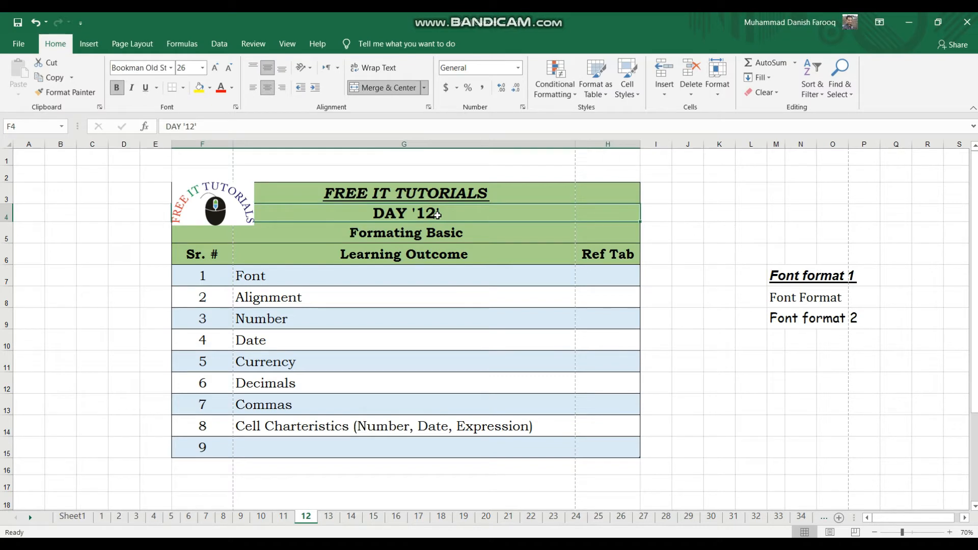
left_click(442, 250)
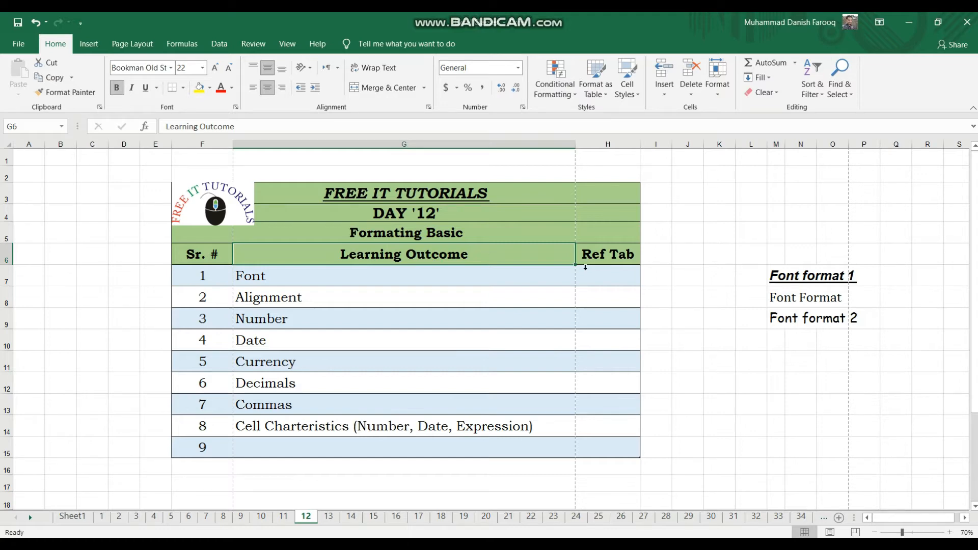
Set the font size of the text in cell M7 to 72 and return it to 22.
left_click(782, 278)
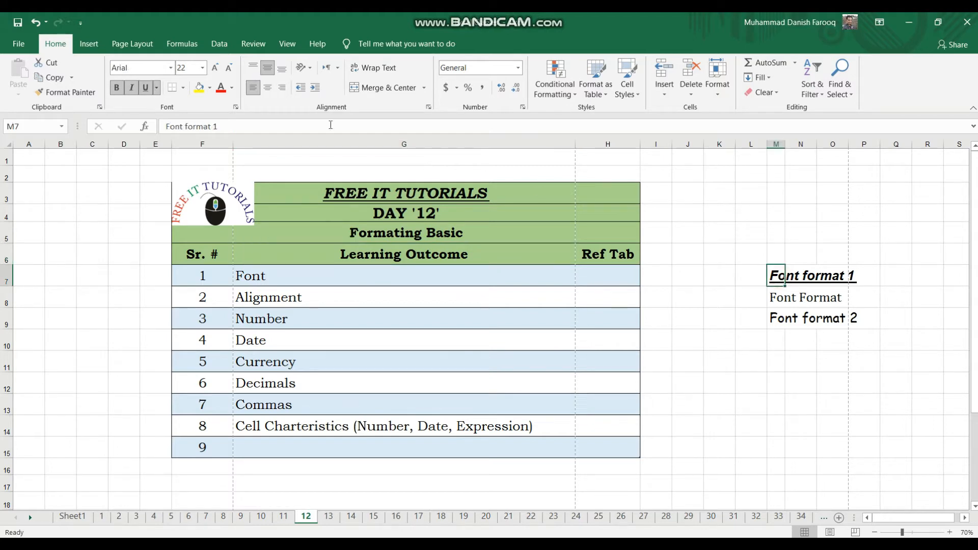
left_click(202, 67)
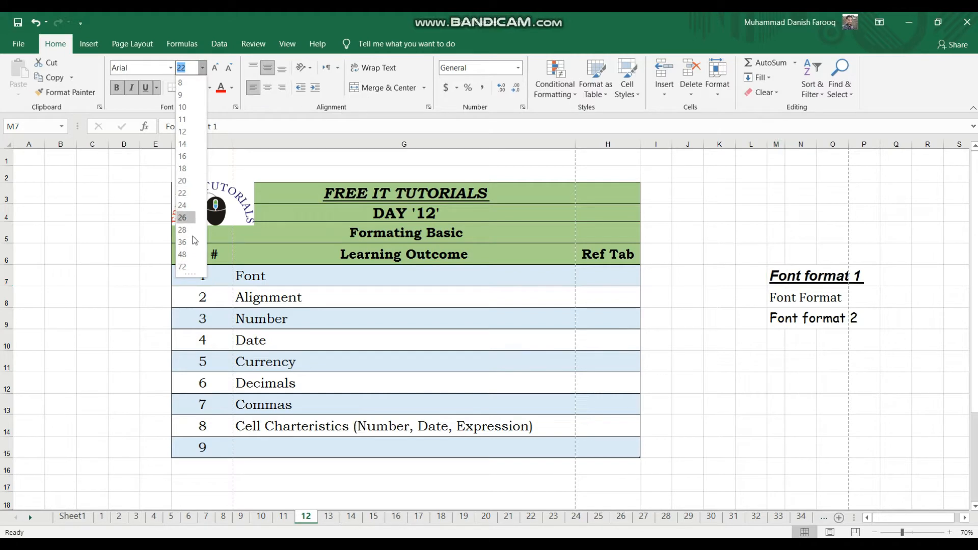
left_click(194, 269)
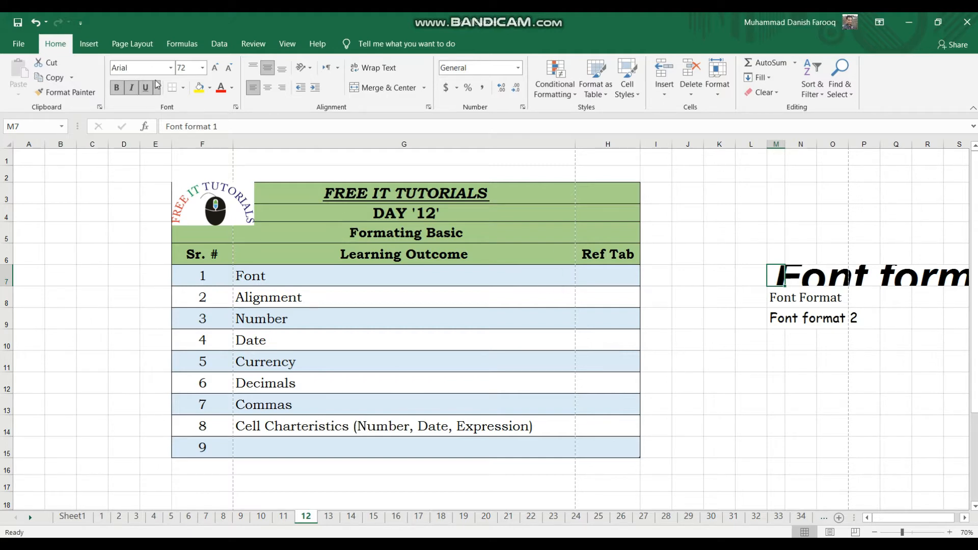
left_click(203, 68)
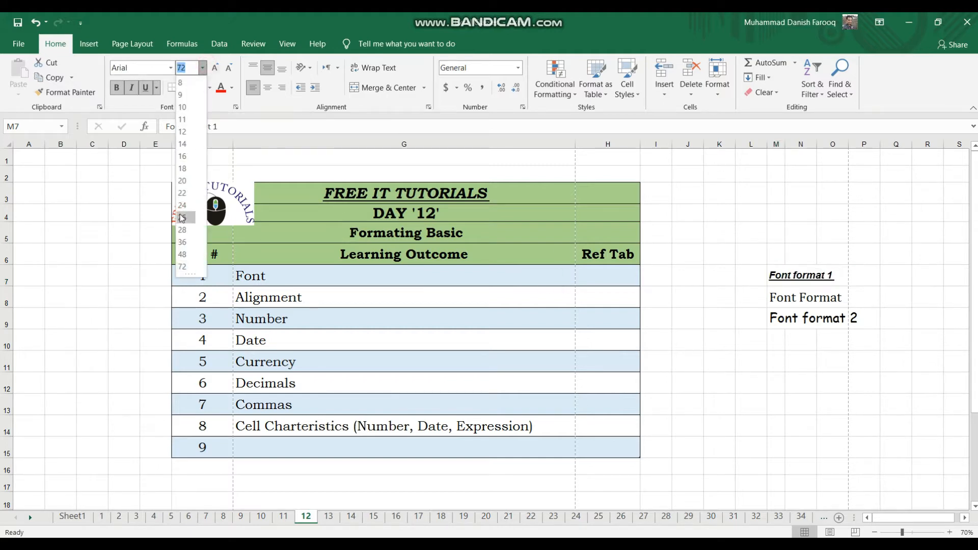
left_click(182, 194)
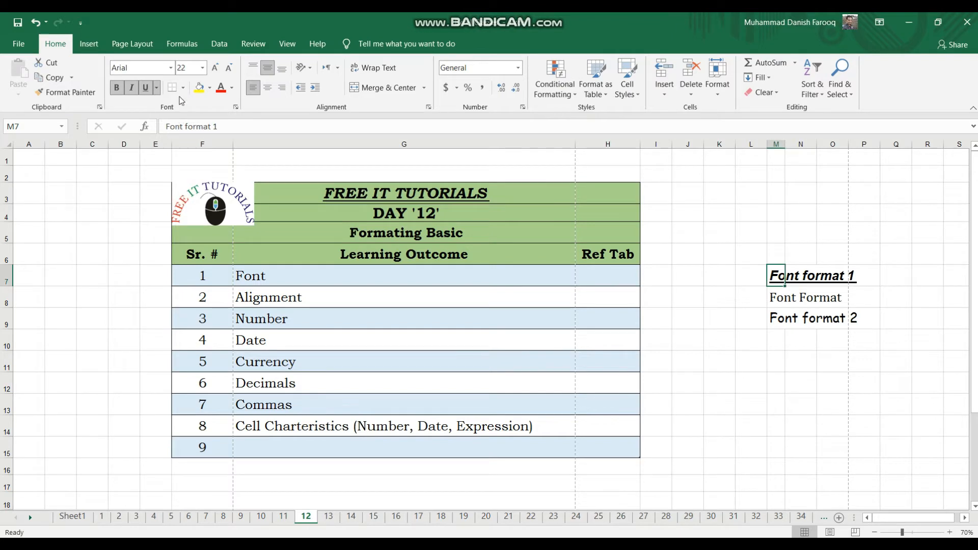
Set the font size in cell M7 to 48 and increase it one step to 72.
left_click(206, 72)
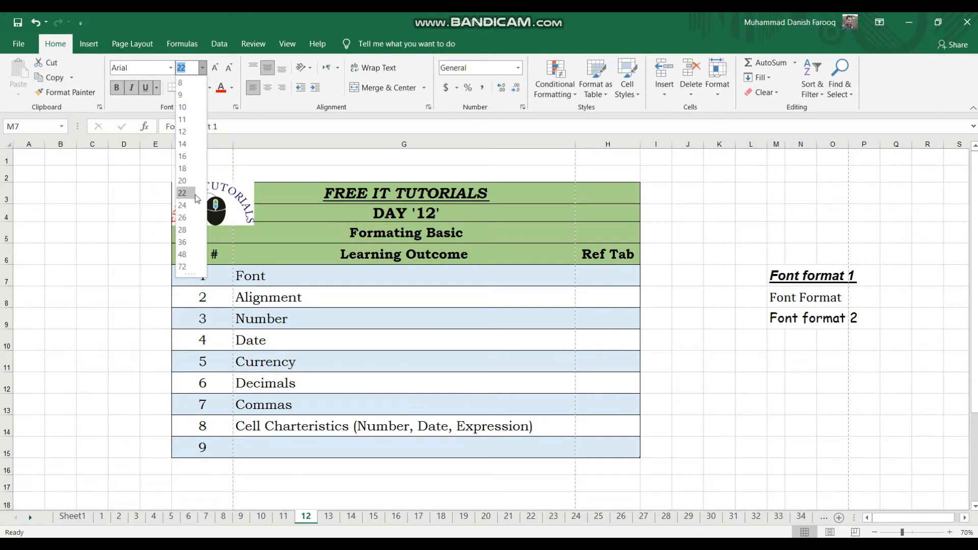
left_click(184, 254)
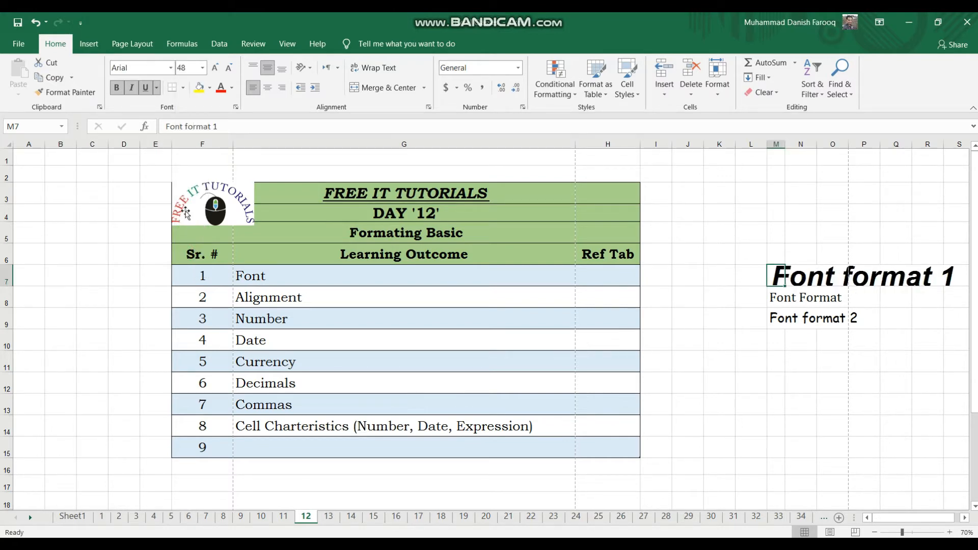
left_click(216, 68)
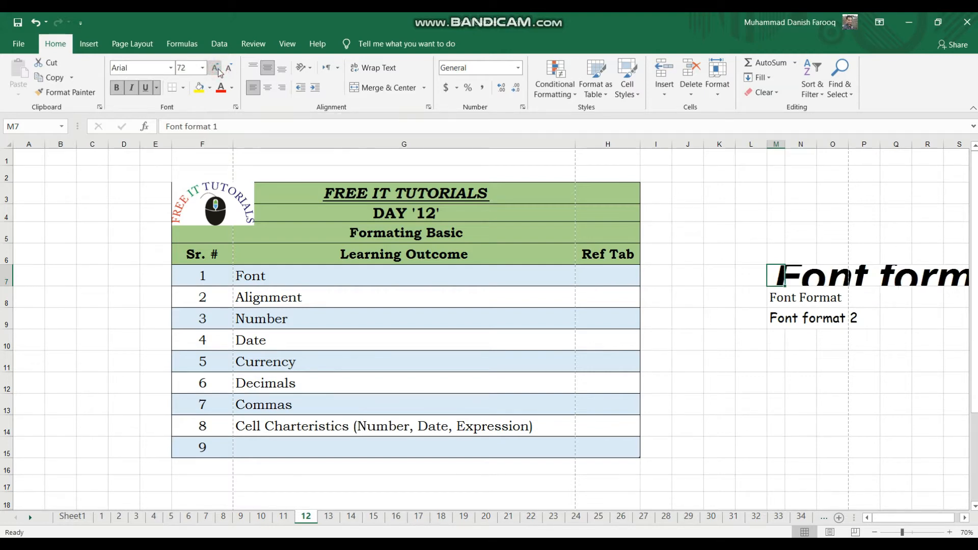
Decrease the font size in cell M7 step by step to 18.
left_click(229, 70)
left_click(229, 70)
left_click(229, 70)
left_click(229, 70)
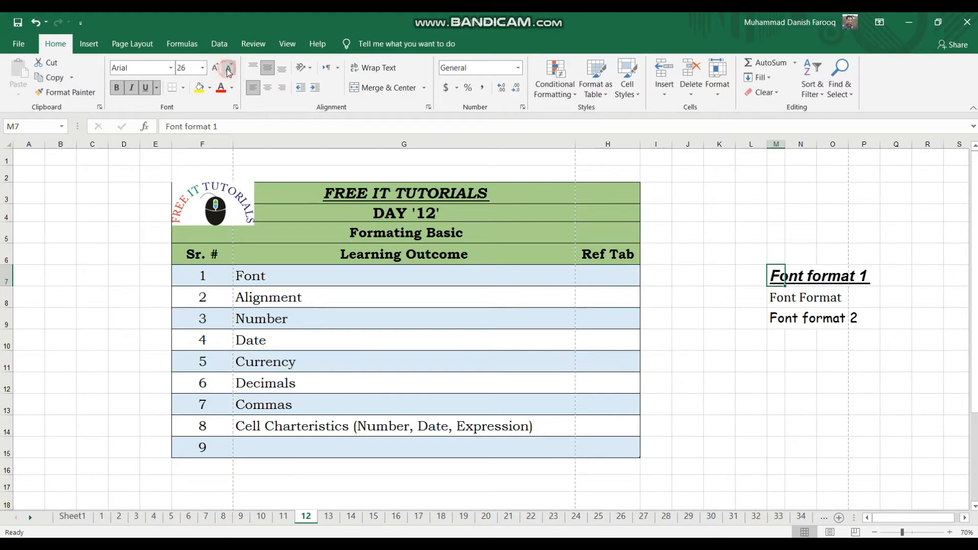
left_click(229, 70)
left_click(229, 69)
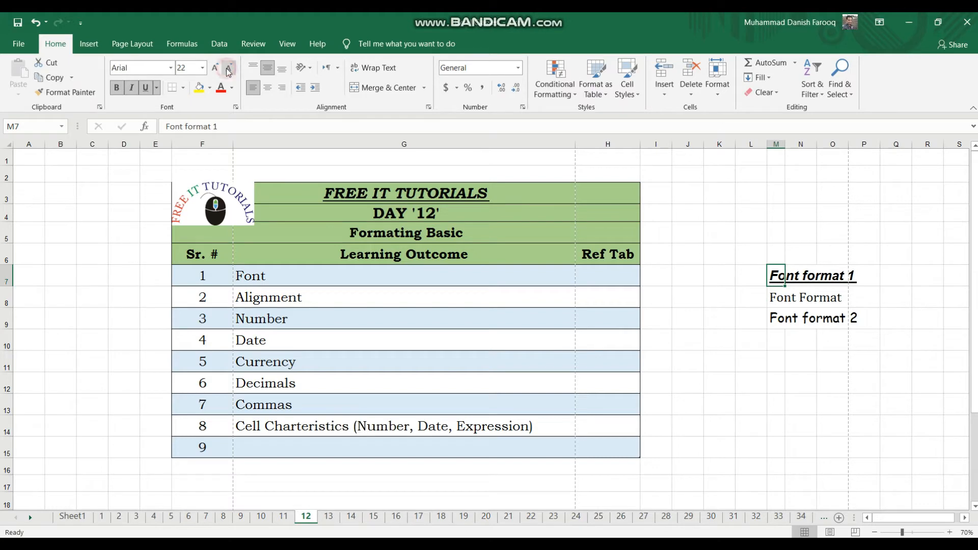
left_click(228, 69)
left_click(228, 68)
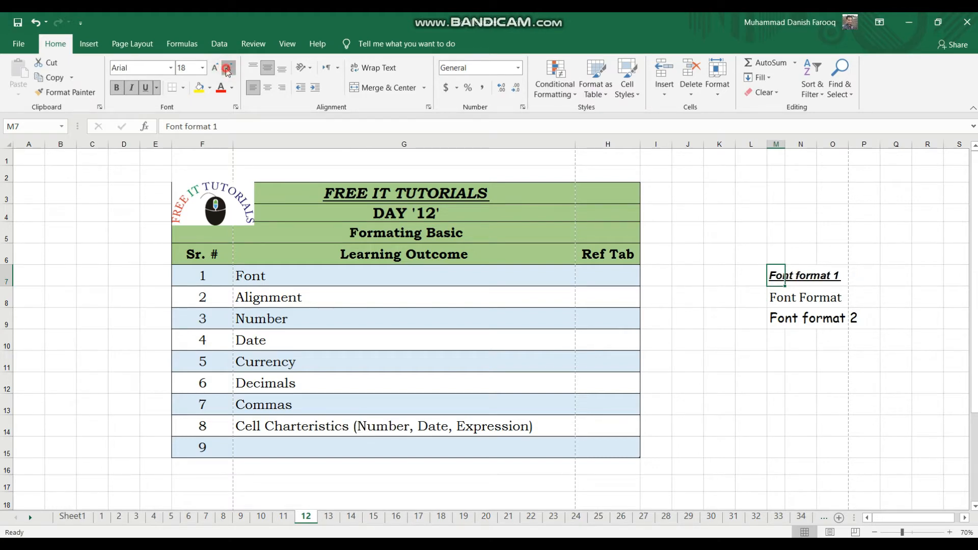
Increase the font size in cell M7 step by step to 24.
left_click(215, 67)
left_click(214, 67)
left_click(213, 68)
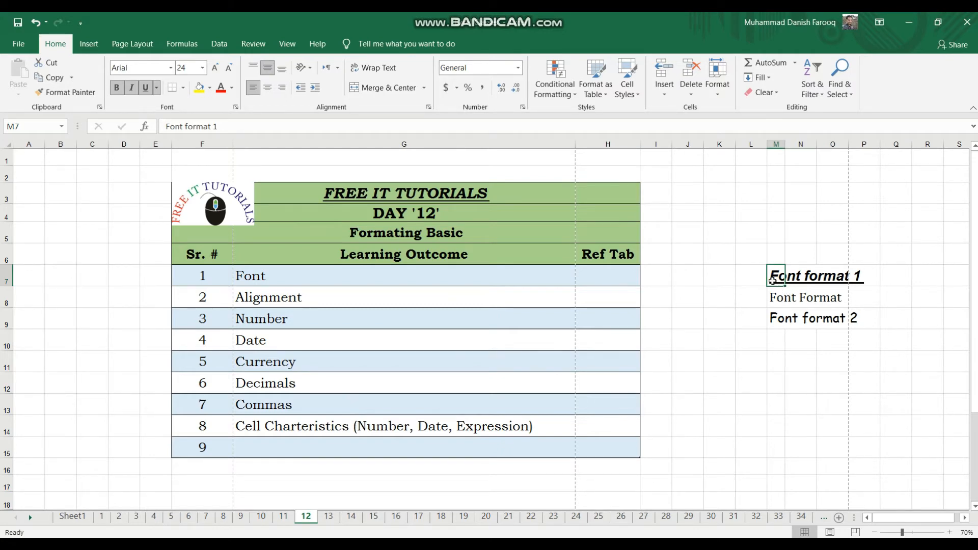
Fill cell M7 and the adjacent cells N7:P7 behind the "Font format 1" text with yellow.
left_click(556, 193)
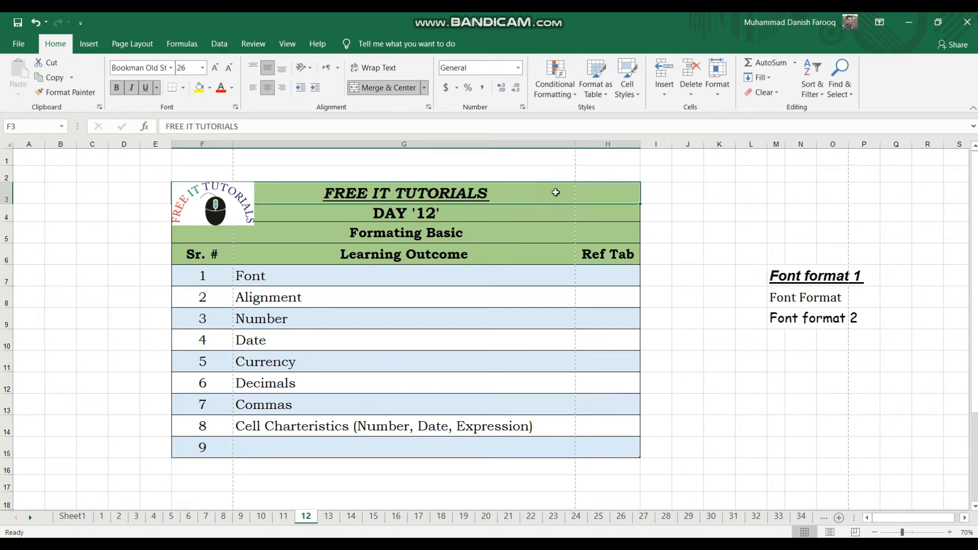
left_click(775, 276)
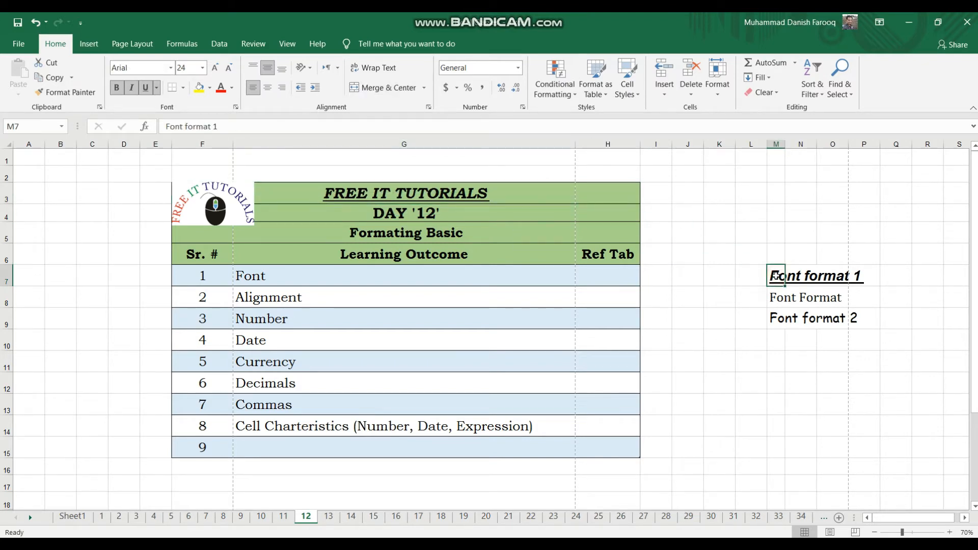
left_click(199, 89)
left_click_drag(869, 276, 787, 276)
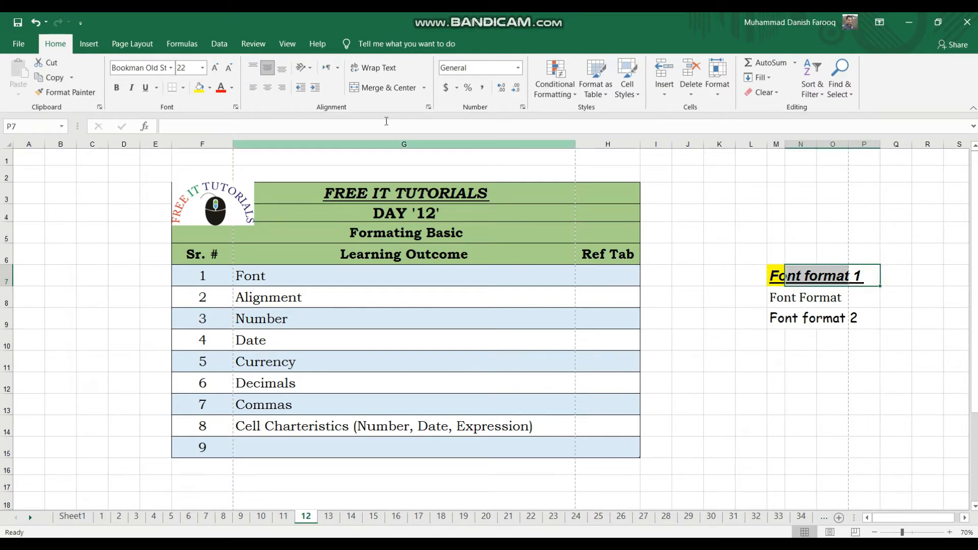
left_click(198, 92)
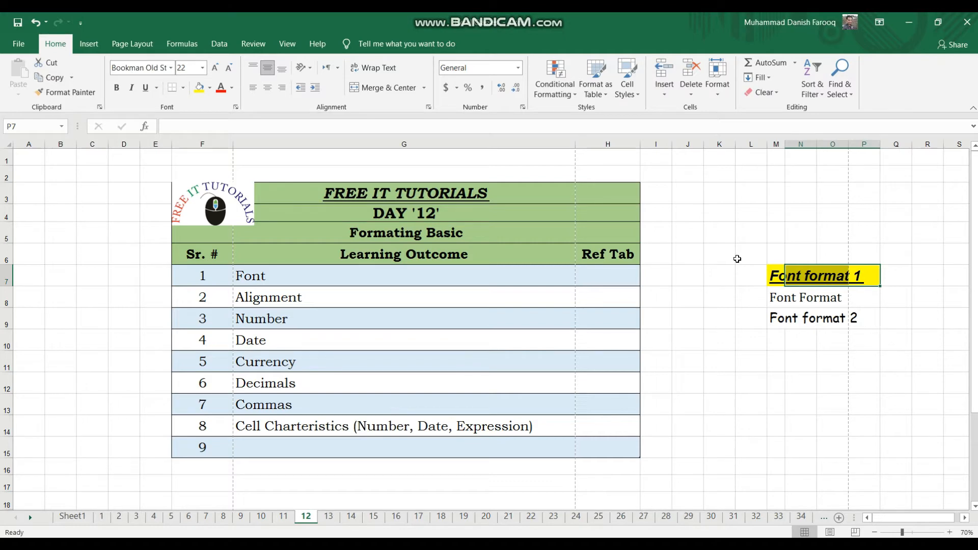
Fill cells N7:P7 with a custom dark purple mixed from the colour spectrum and brightness scale.
left_click(210, 88)
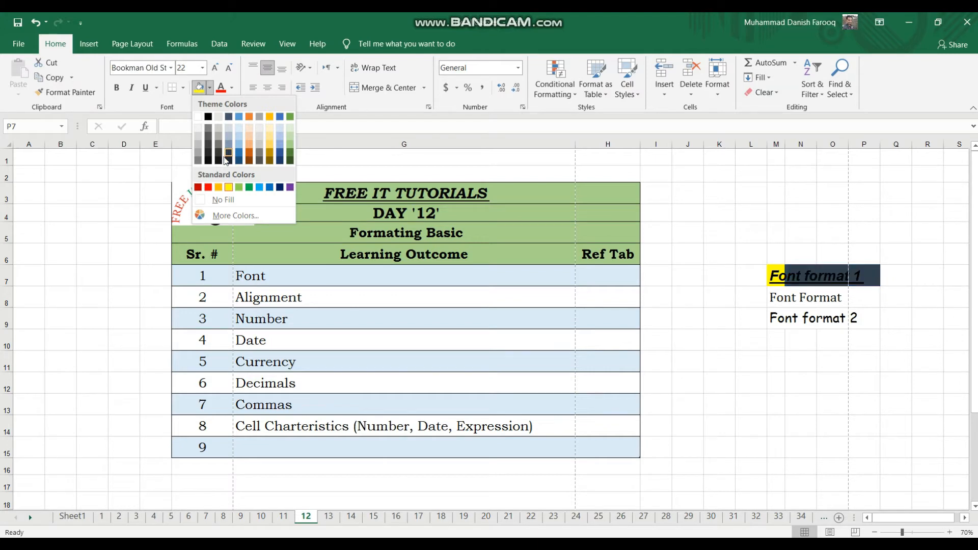
left_click(229, 213)
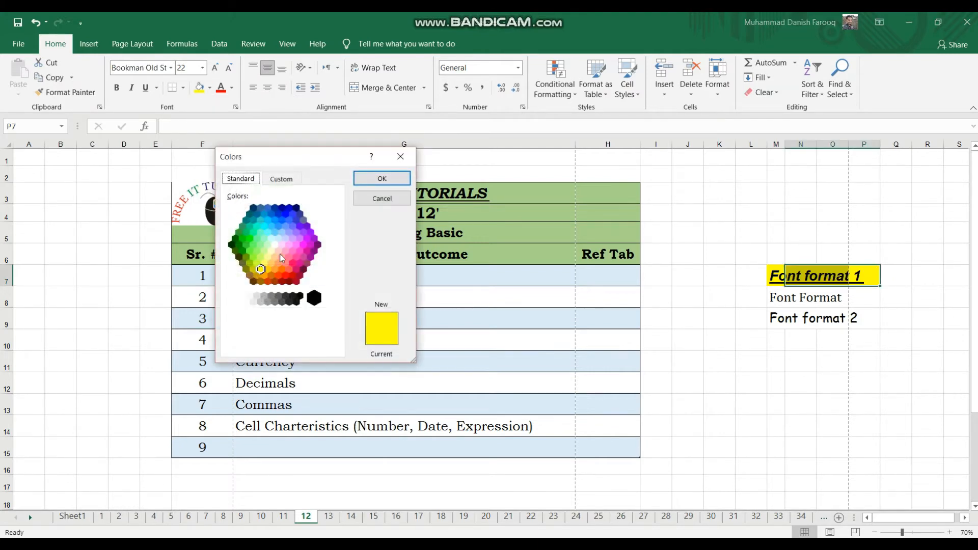
left_click(272, 250)
left_click(285, 263)
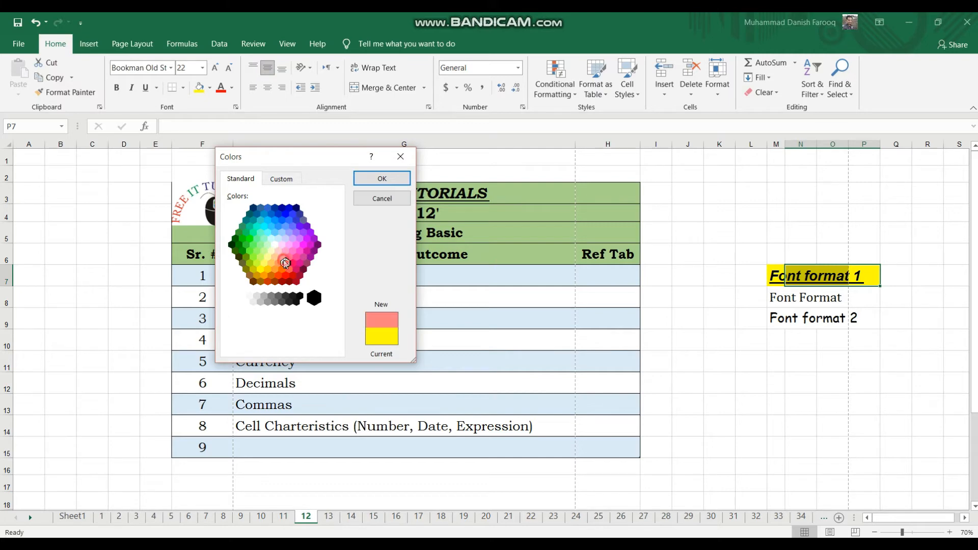
left_click(282, 179)
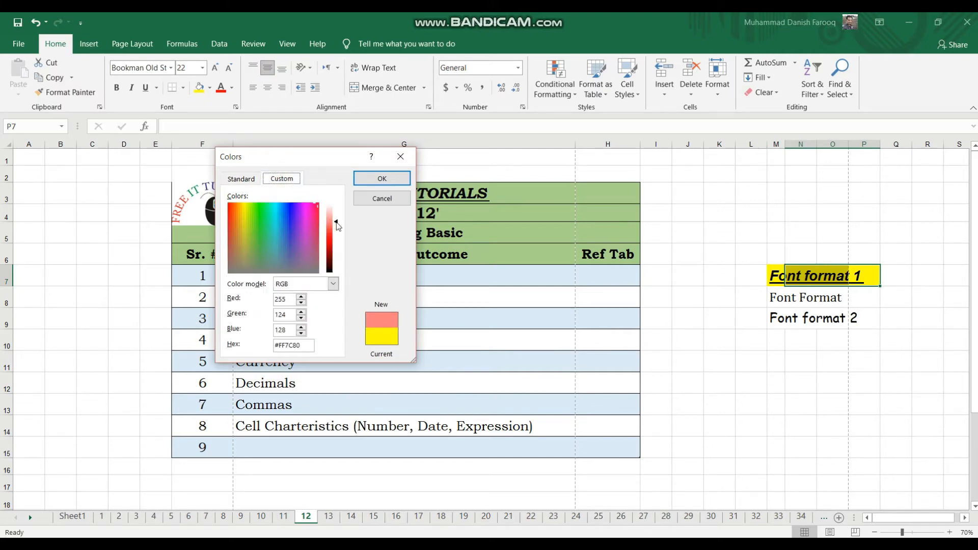
left_click_drag(338, 226, 294, 212)
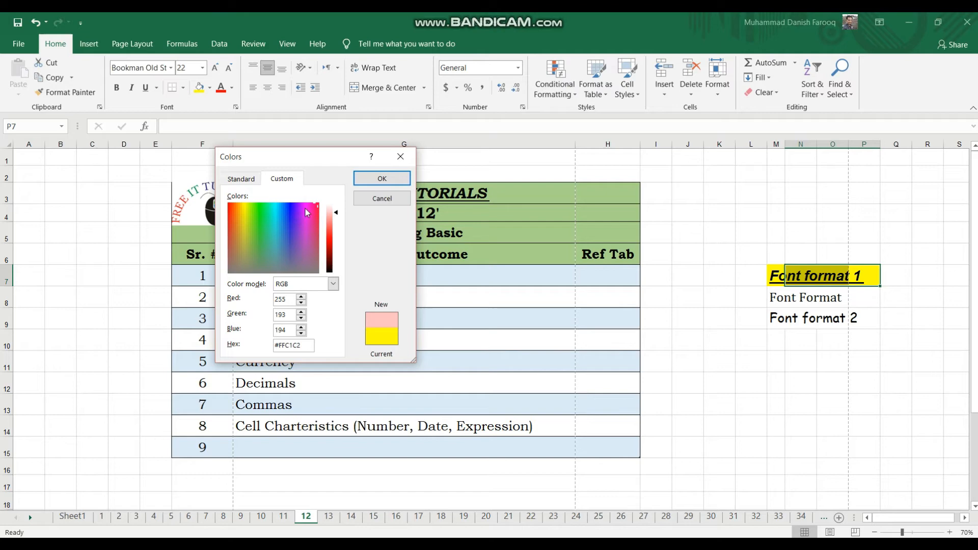
left_click(310, 207)
left_click(310, 226)
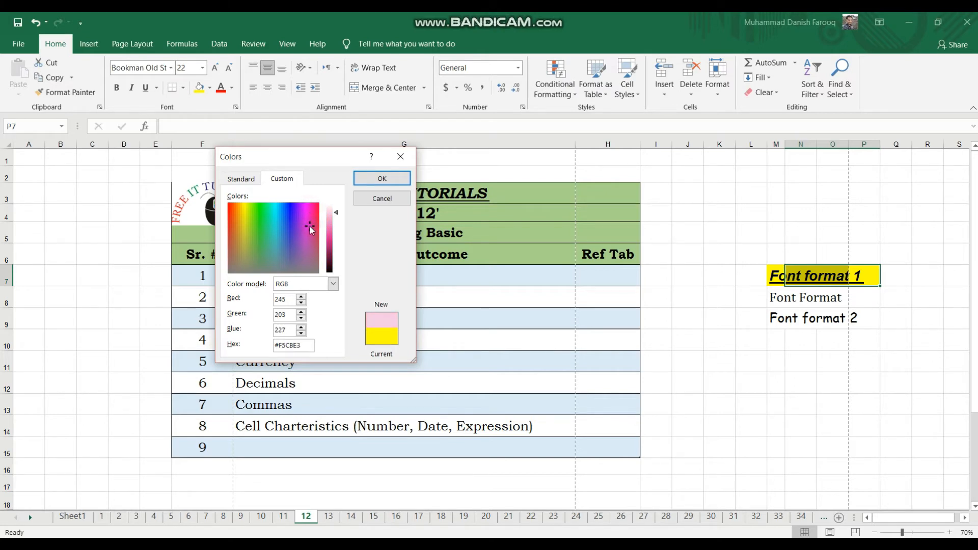
left_click(258, 241)
left_click(273, 228)
left_click(291, 238)
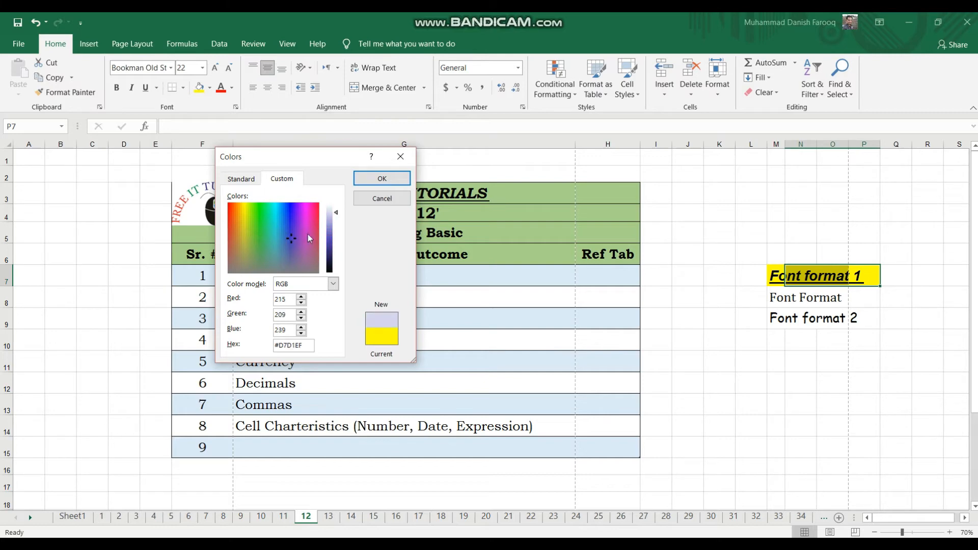
left_click_drag(336, 215, 340, 244)
left_click(385, 176)
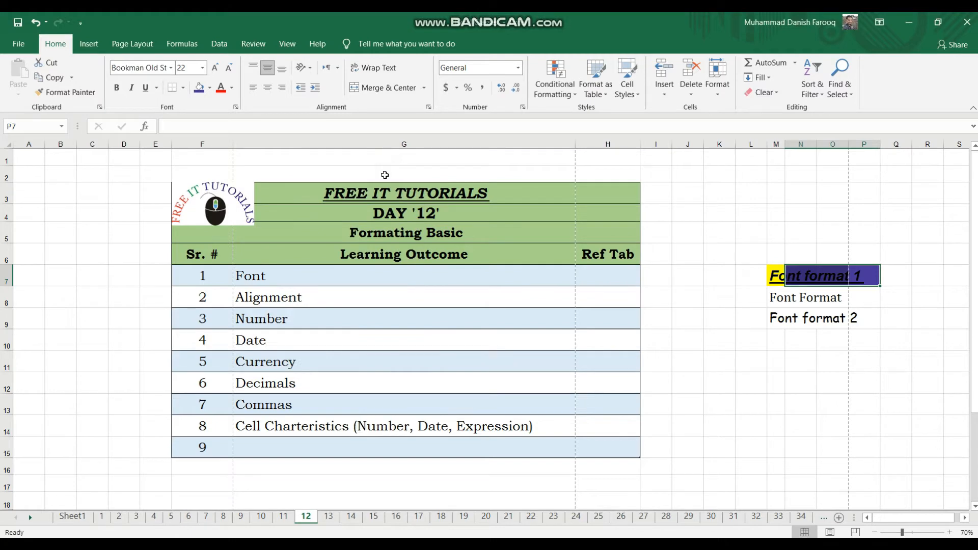
Set the fill of cells N7:P7 back to standard yellow and deselect the range.
left_click(210, 90)
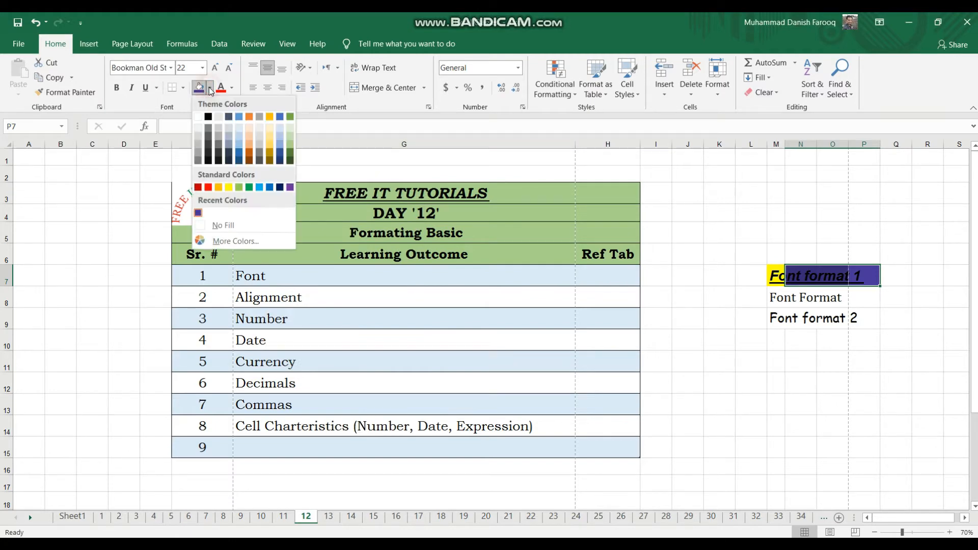
left_click(229, 188)
left_click(682, 353)
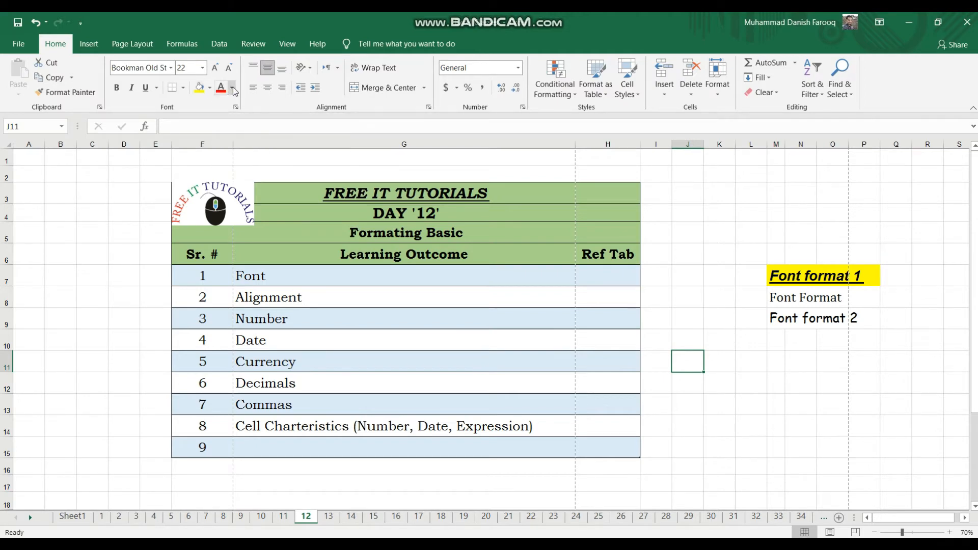
Set the font colour of the "Font format 1" text in cell M7 to the darkest green theme colour.
left_click(775, 279)
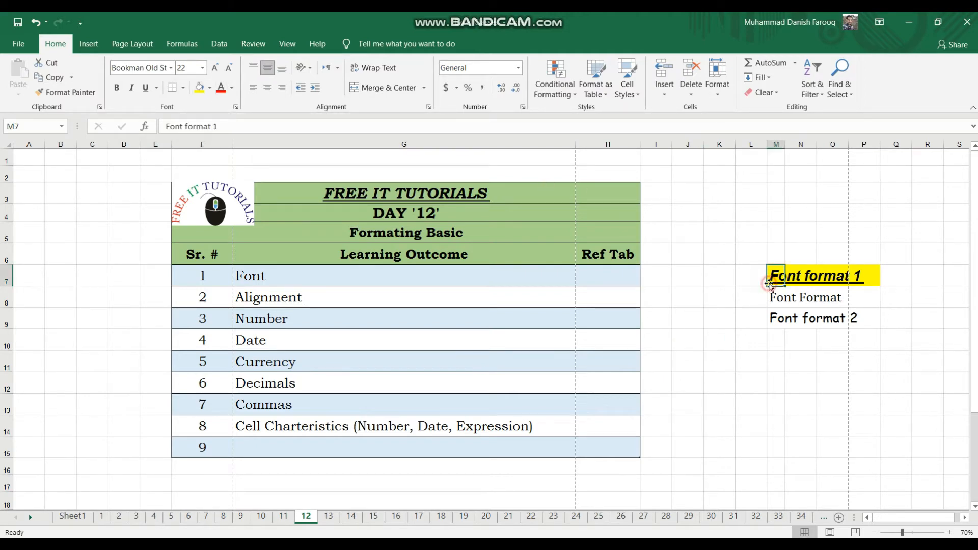
left_click(233, 88)
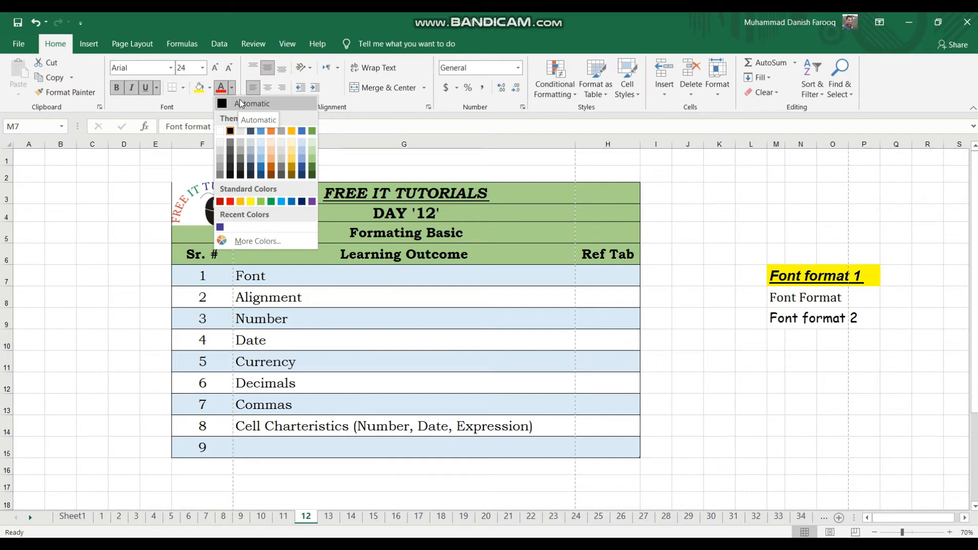
left_click(313, 176)
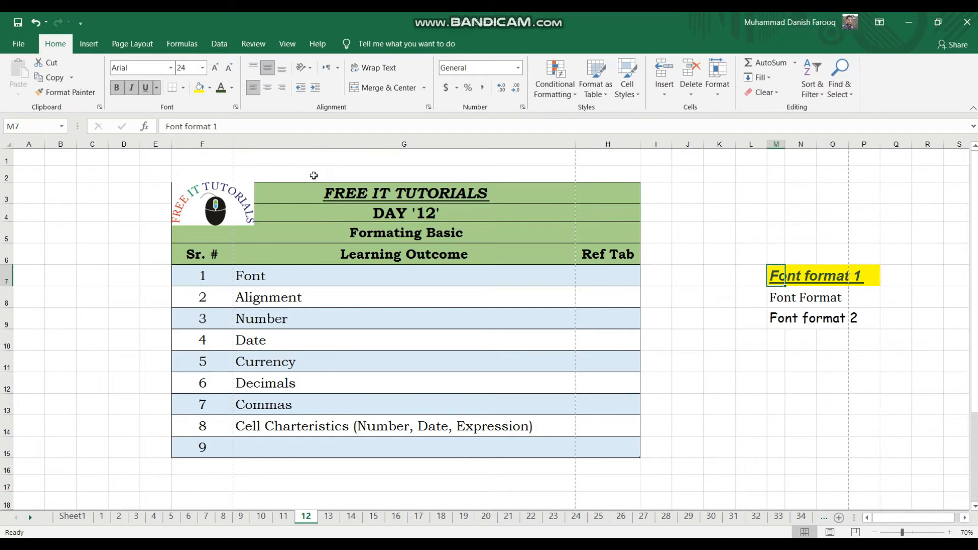
Set the font colour of the "Font format 1" text in cell M7 to standard red.
left_click(232, 87)
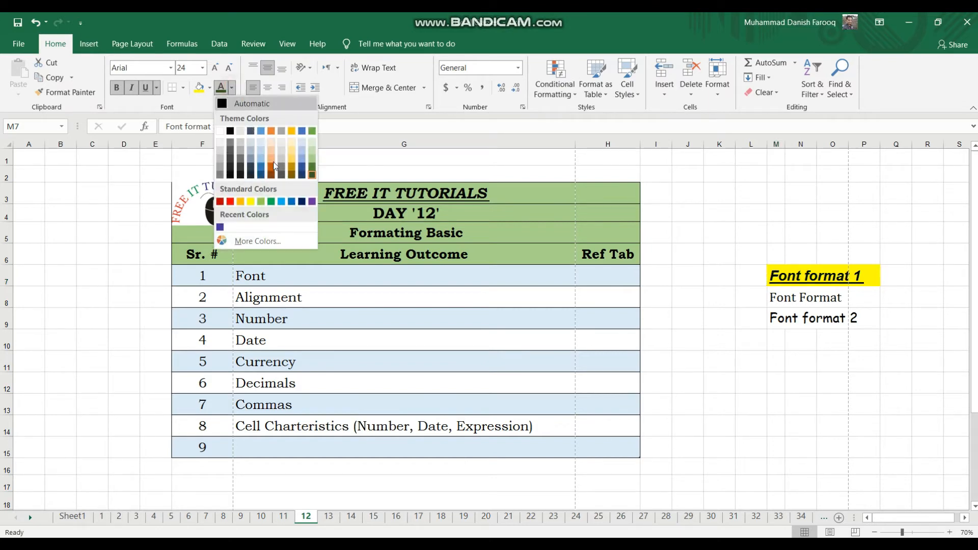
left_click(230, 201)
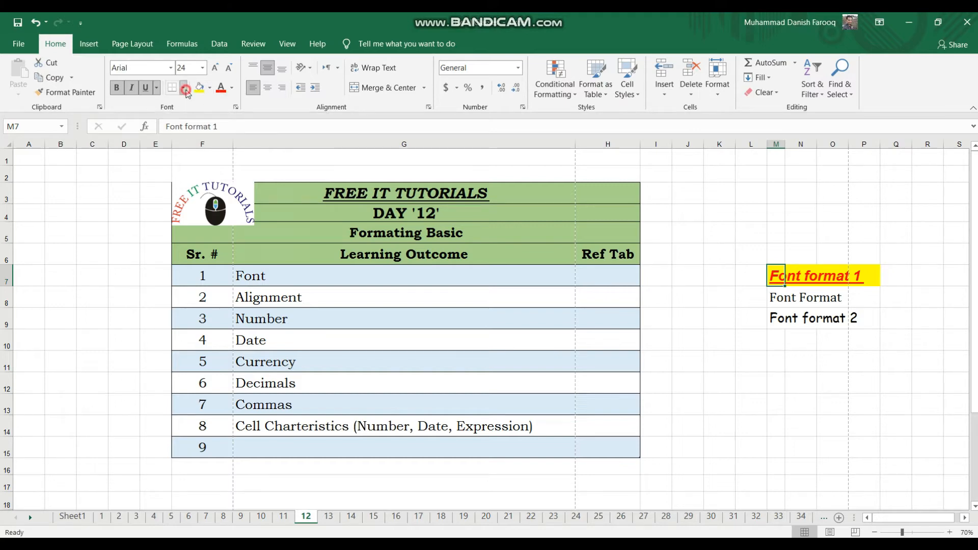
left_click(184, 90)
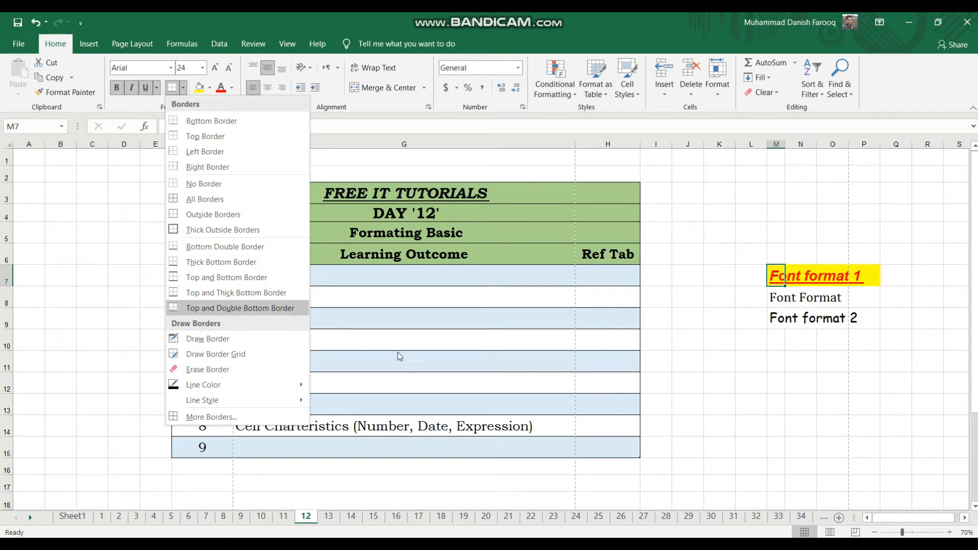
left_click(412, 360)
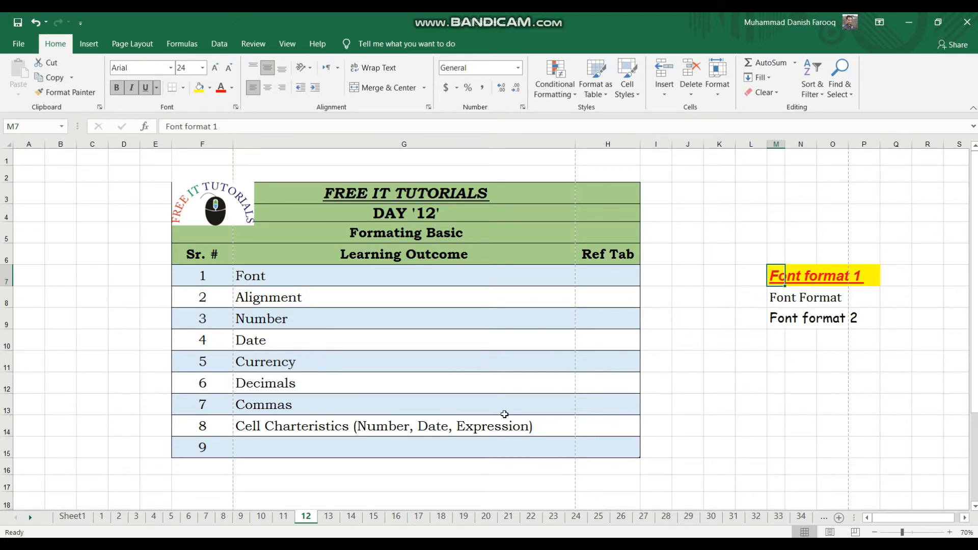
key("Home")
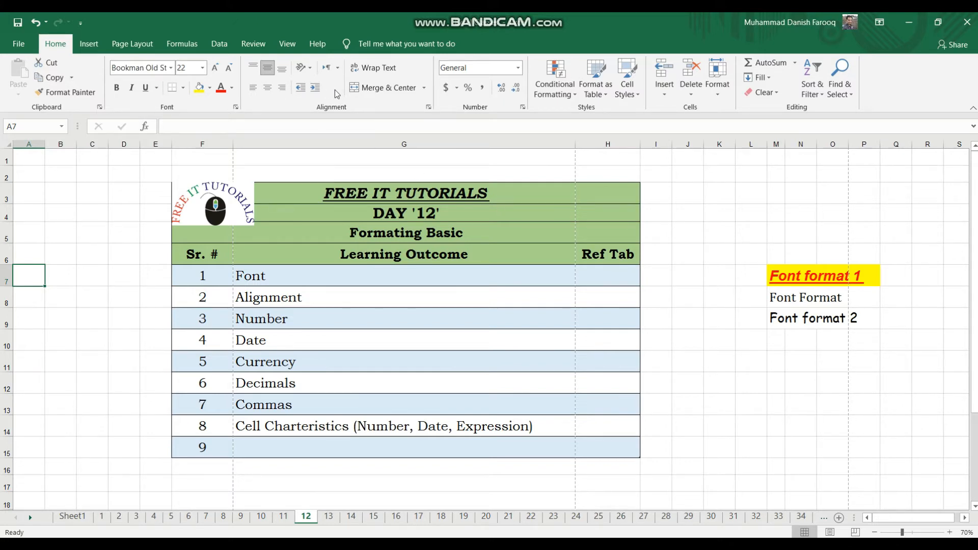
Enlarge cell M8 containing "Font Format" by widening column M and making row 8 several times taller.
left_click(784, 300)
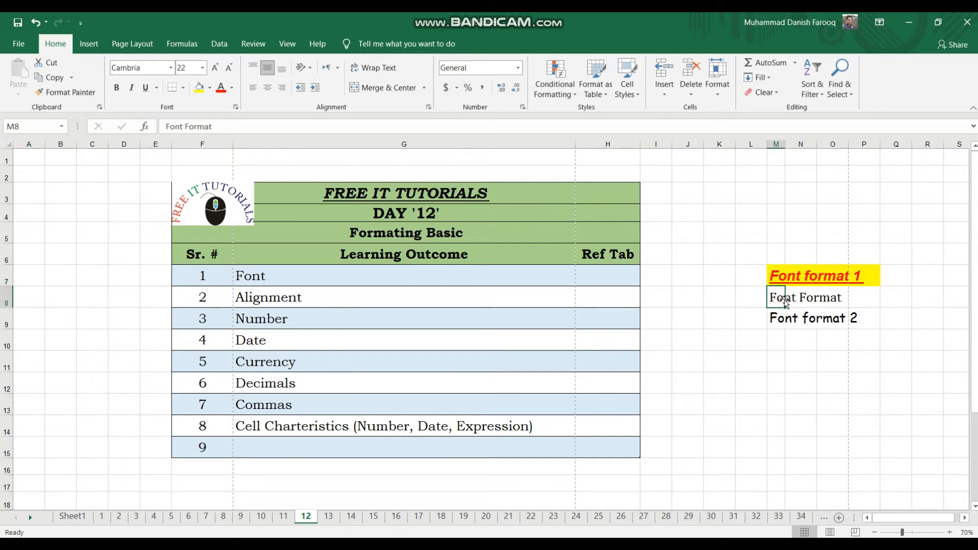
left_click_drag(784, 144, 929, 164)
left_click_drag(11, 305, 10, 400)
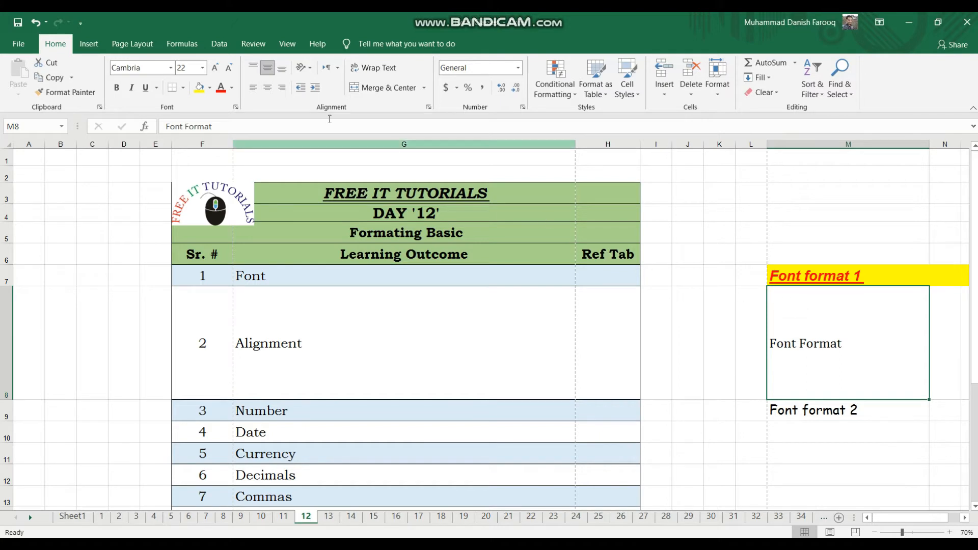
Try top and bottom vertical alignment, plus centre, right and left horizontal alignment, on the "Font Format" text in cell M8.
left_click(254, 68)
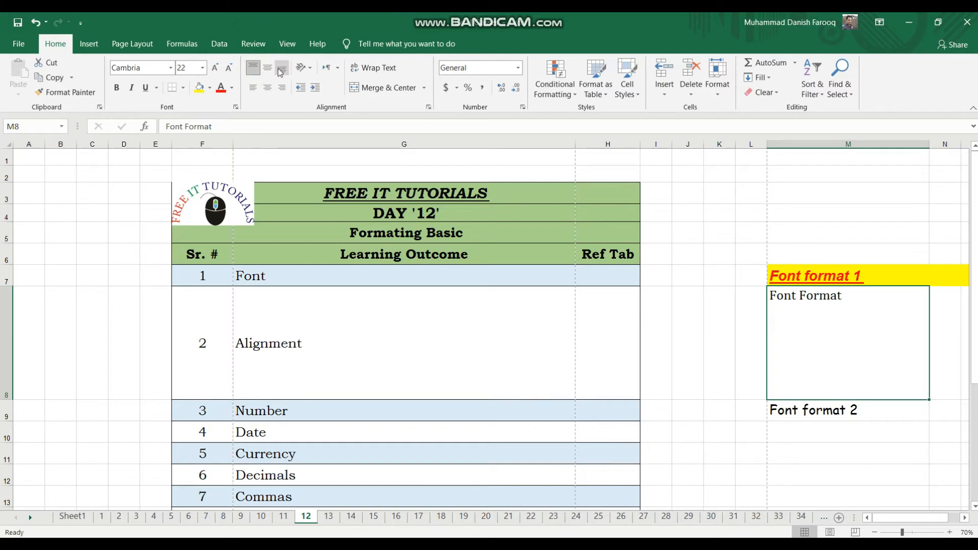
left_click(280, 71)
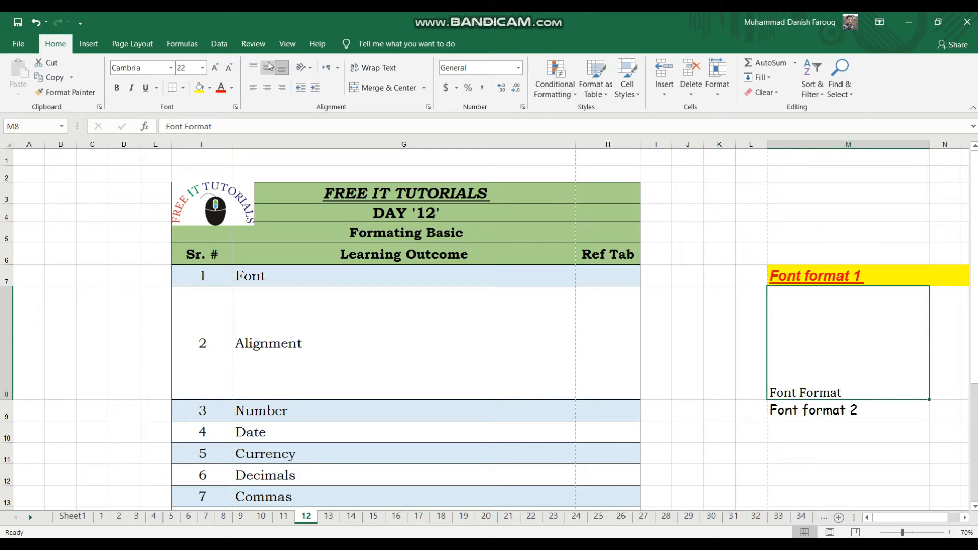
left_click(264, 89)
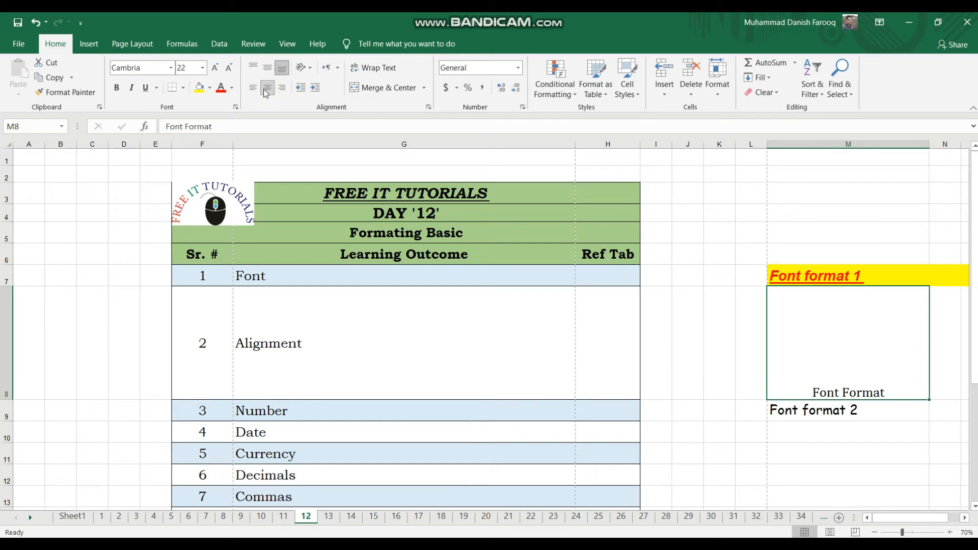
left_click(283, 88)
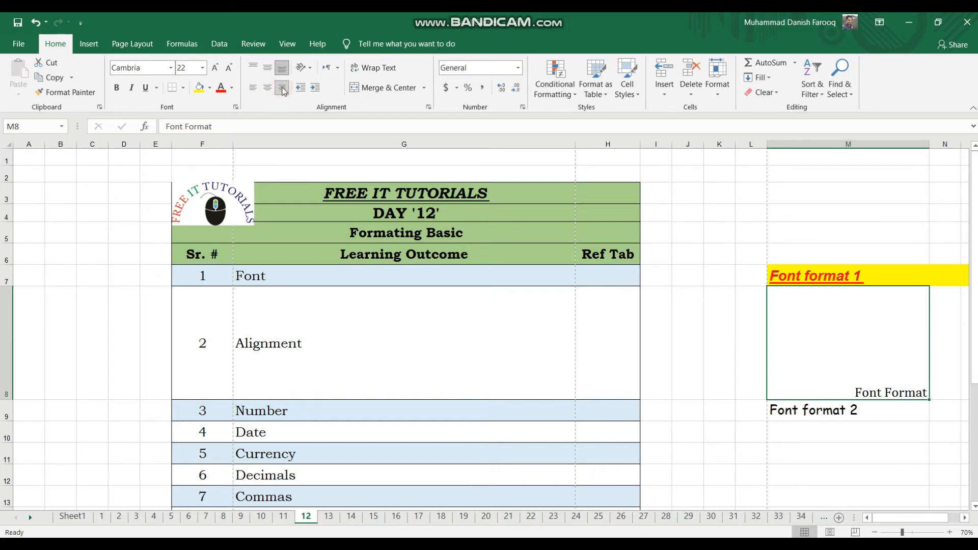
left_click(254, 91)
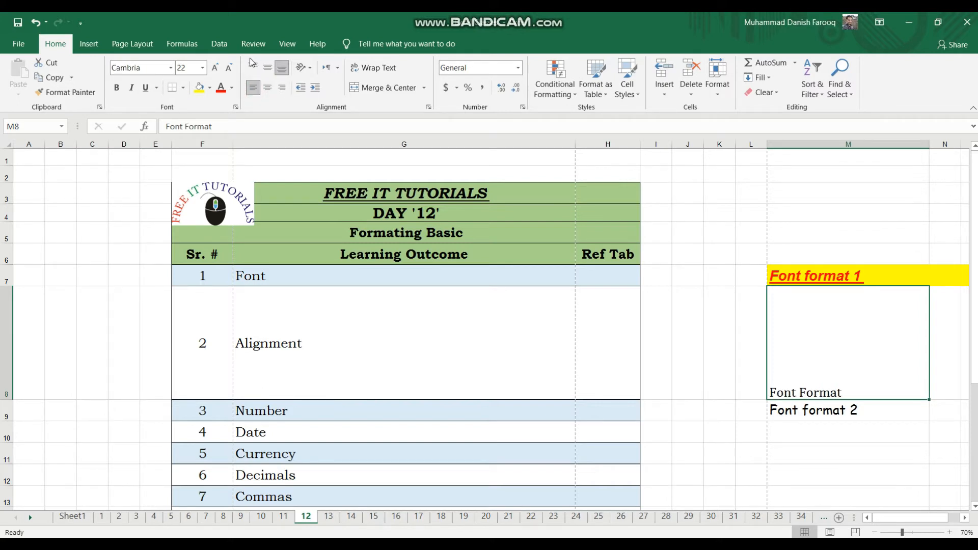
Align the "Font Format" text in cell M8 to the top, and centre it both vertically and horizontally.
left_click(254, 66)
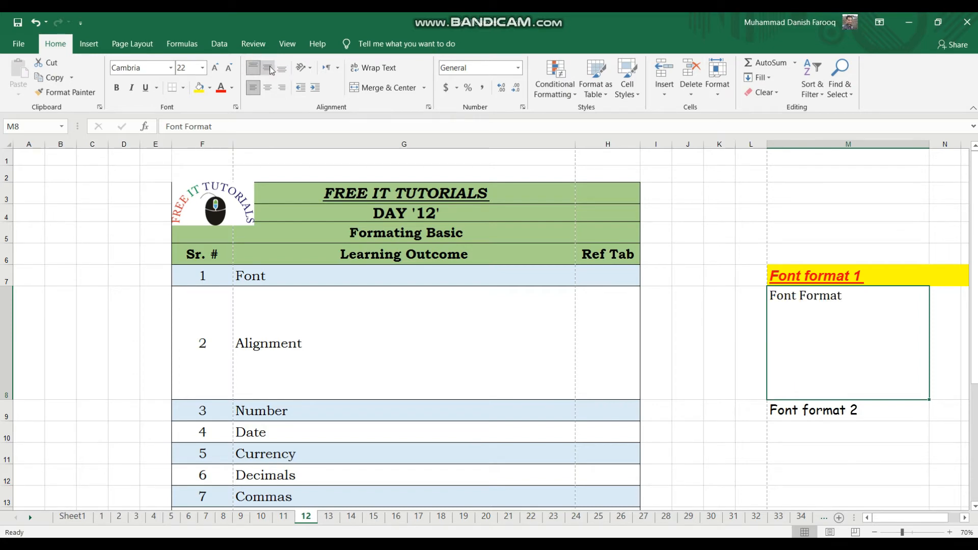
left_click(268, 68)
left_click(268, 89)
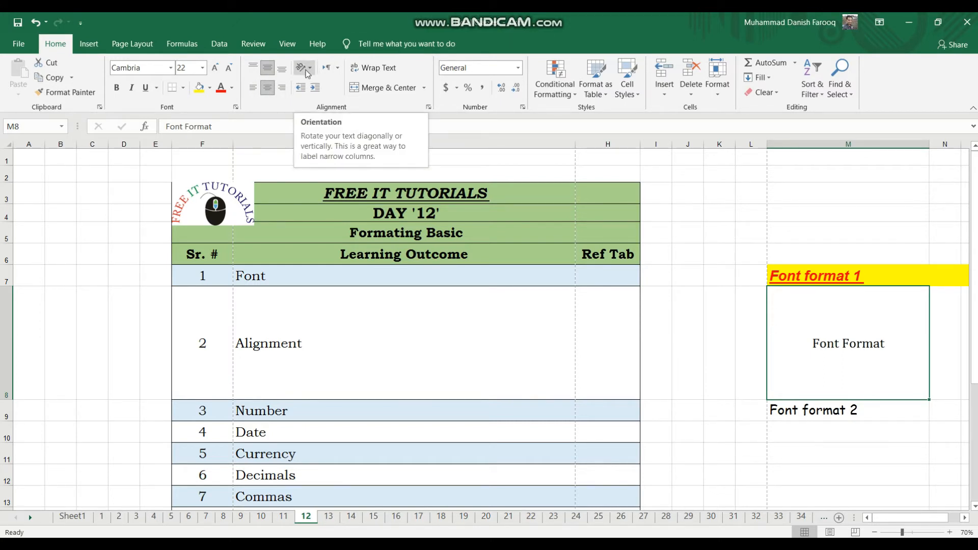
Try the Angle Counterclockwise and Angle Clockwise orientations on the centred text in cell M8.
left_click(308, 71)
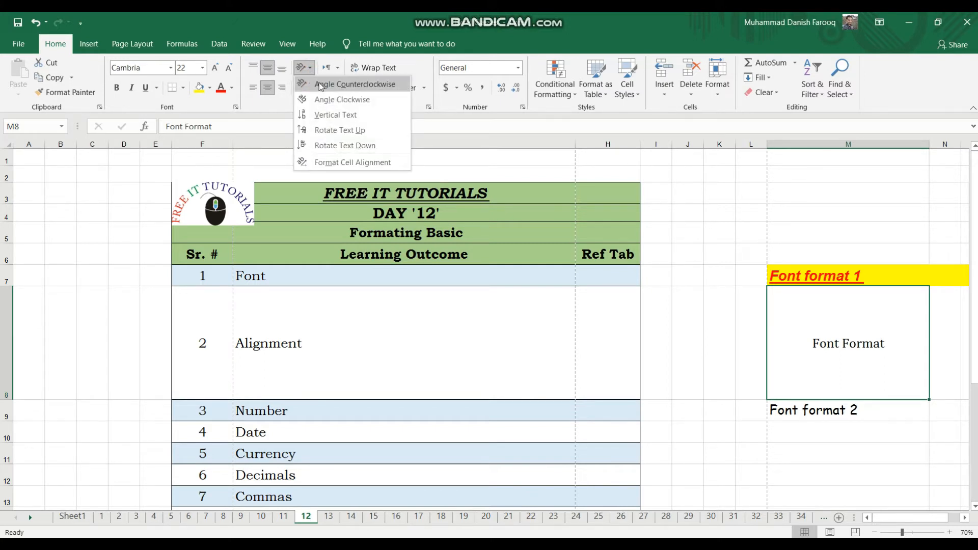
left_click(319, 84)
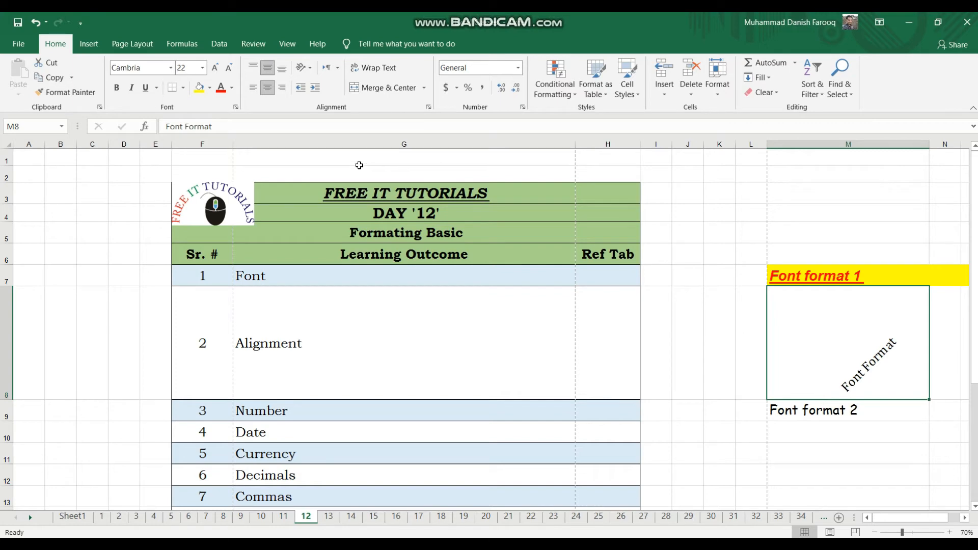
left_click(304, 67)
left_click(327, 102)
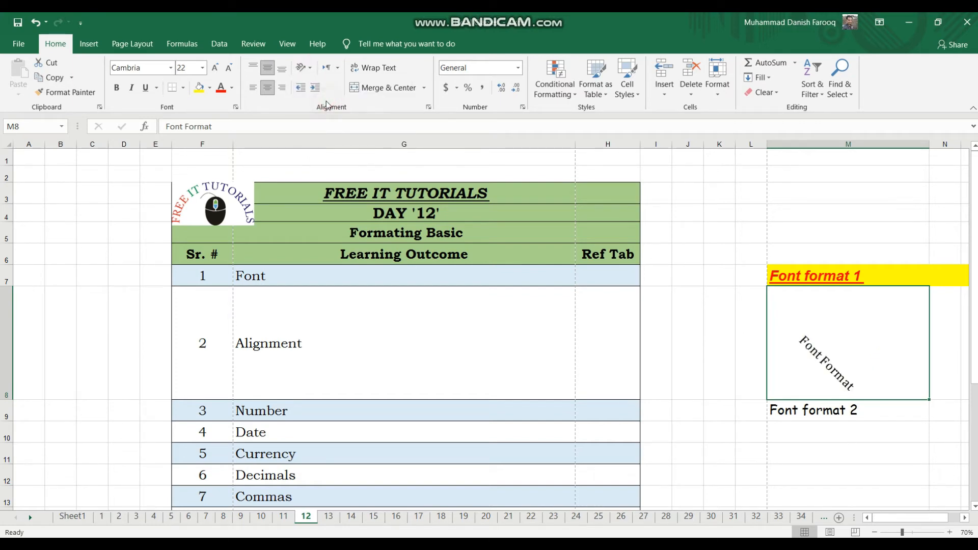
Try the Vertical Text, Rotate Text Down and Angle Counterclockwise orientations in turn on the text in cell M8.
left_click(307, 65)
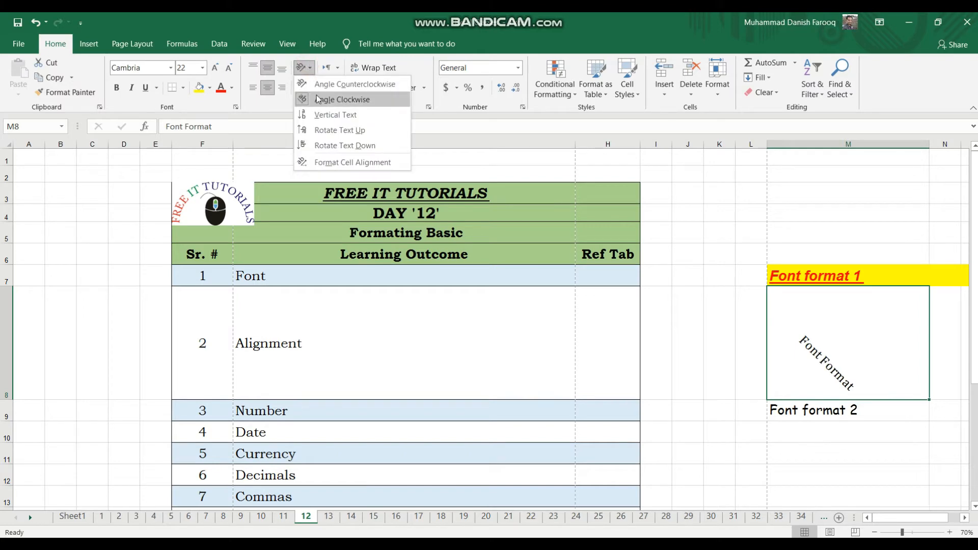
left_click(323, 114)
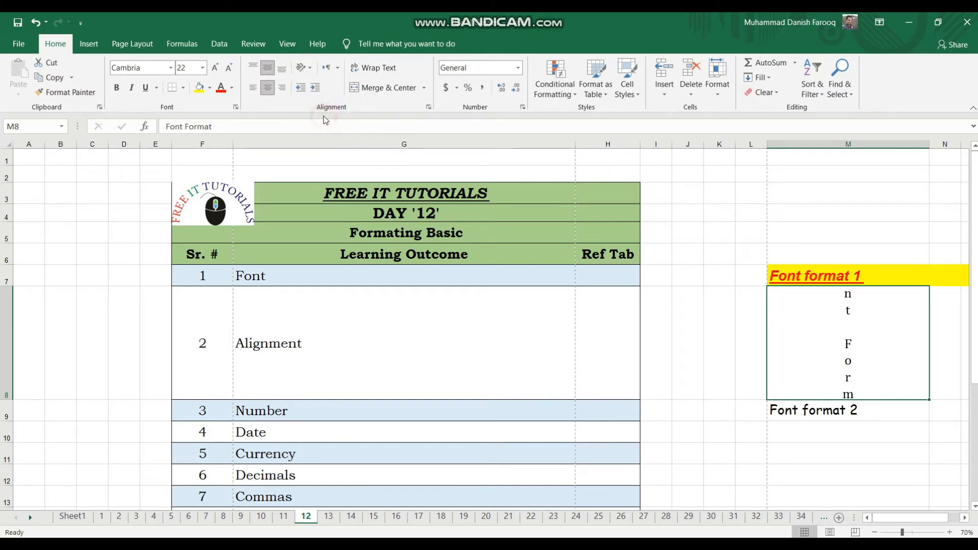
left_click(307, 65)
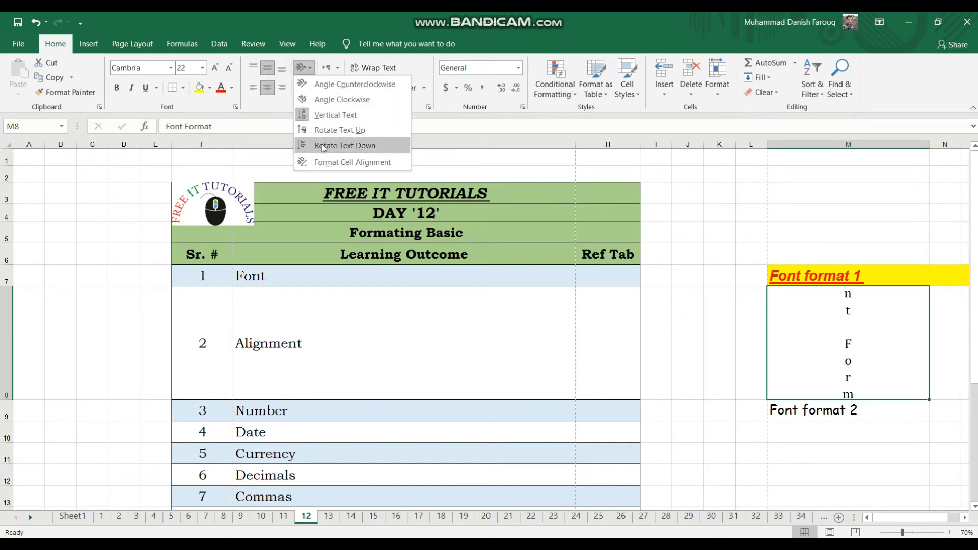
left_click(321, 143)
left_click(306, 67)
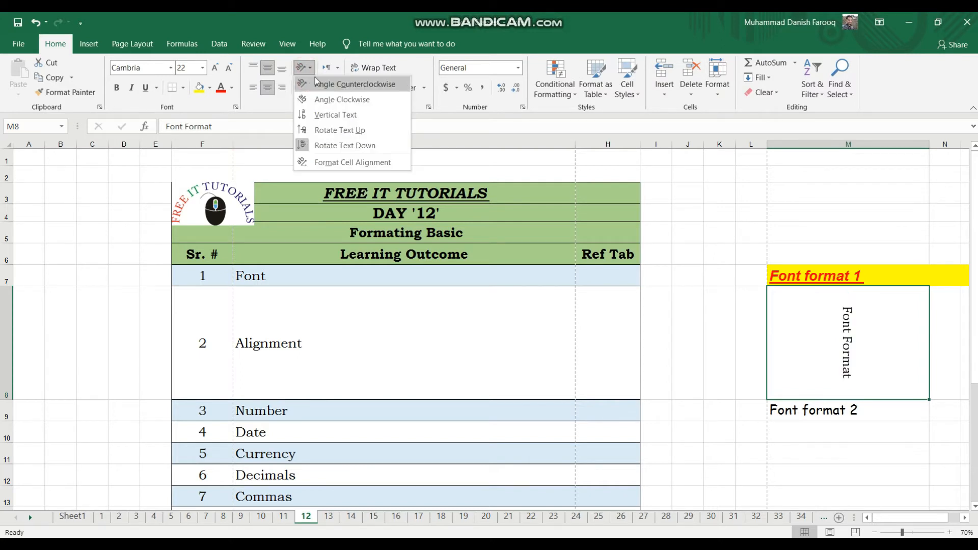
left_click(315, 82)
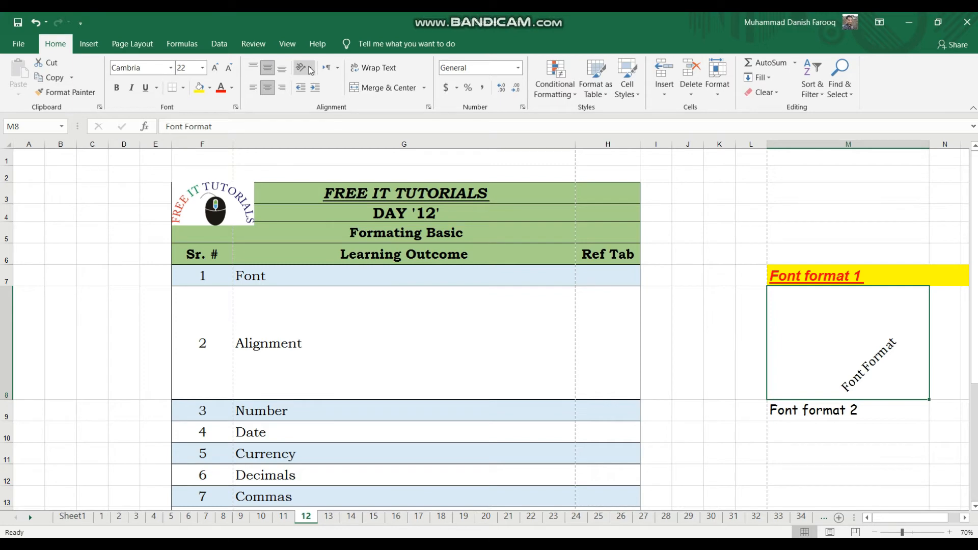
Set the text orientation of cell M8 to -90 degrees in the cell alignment settings.
left_click(309, 68)
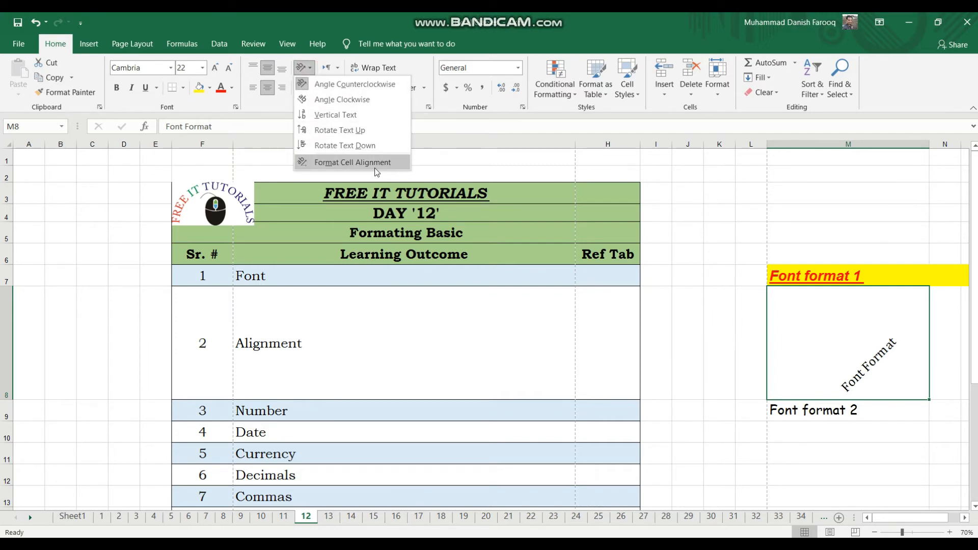
left_click(354, 161)
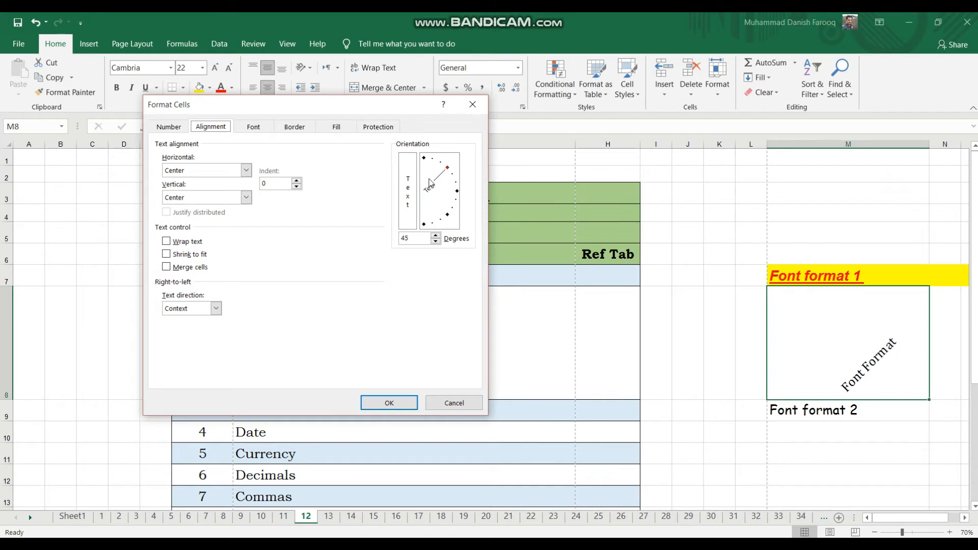
left_click_drag(447, 168, 398, 405)
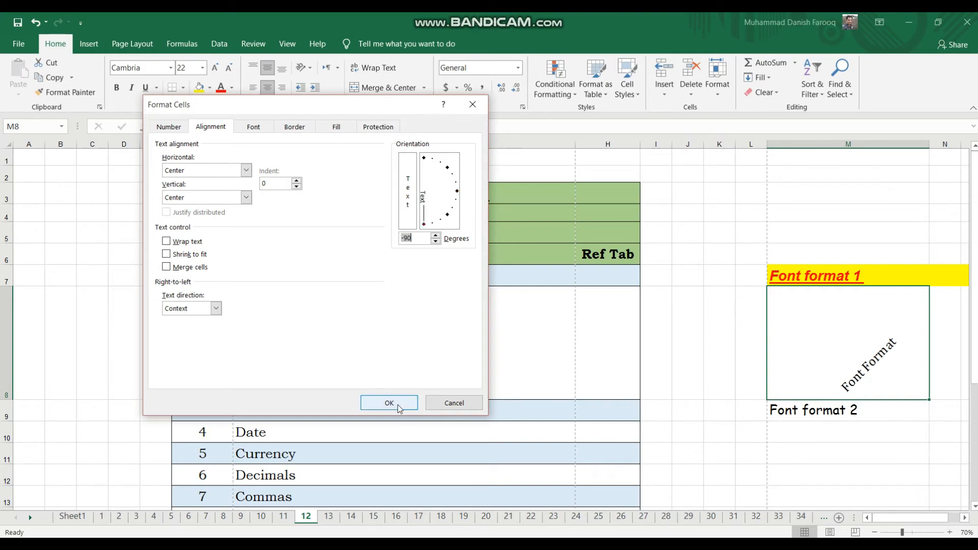
left_click(399, 406)
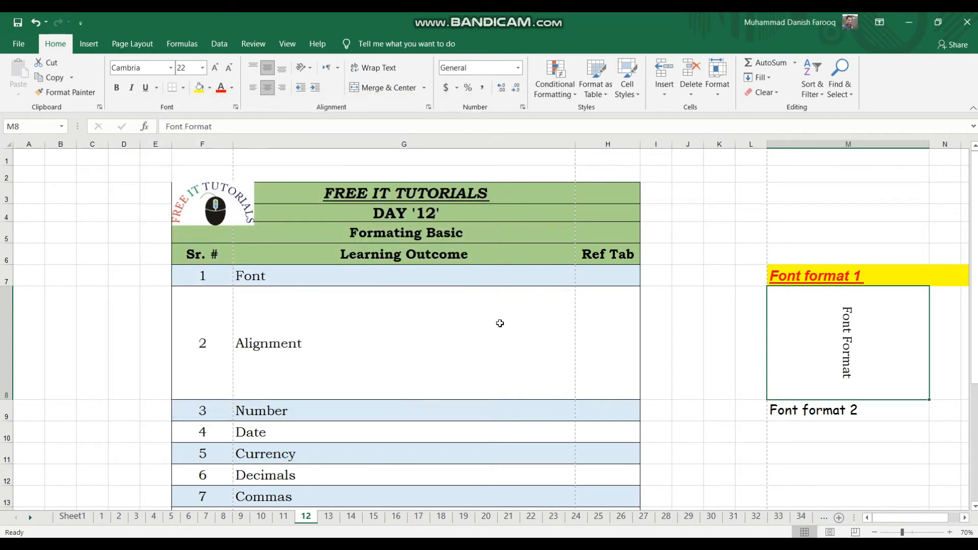
Set the text orientation of cell M8 to 0 degrees in the cell alignment settings.
left_click(311, 66)
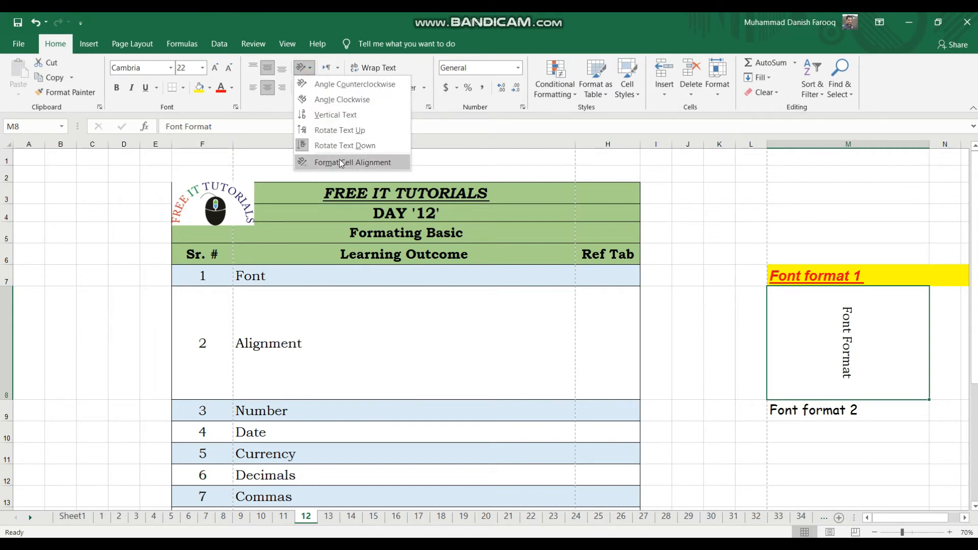
left_click(339, 159)
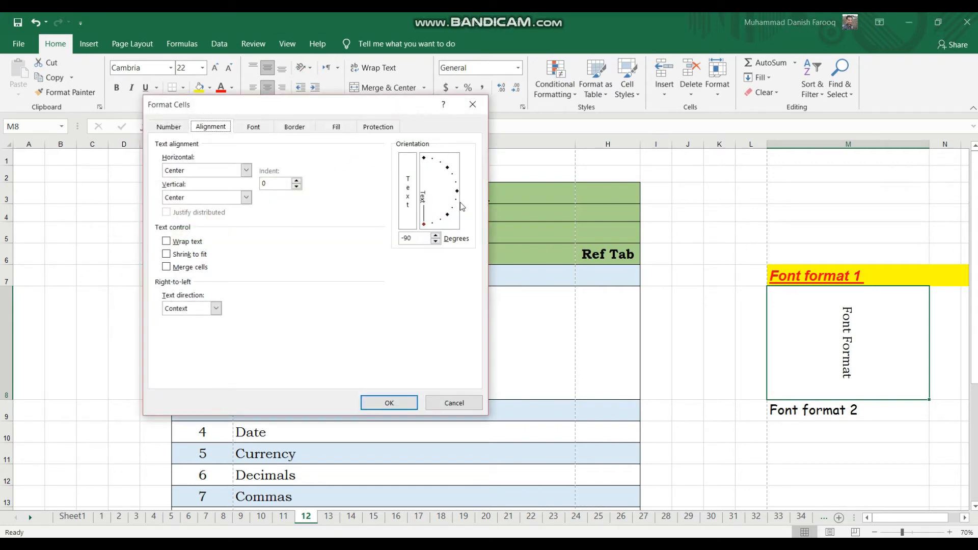
left_click_drag(424, 225, 455, 192)
left_click(392, 404)
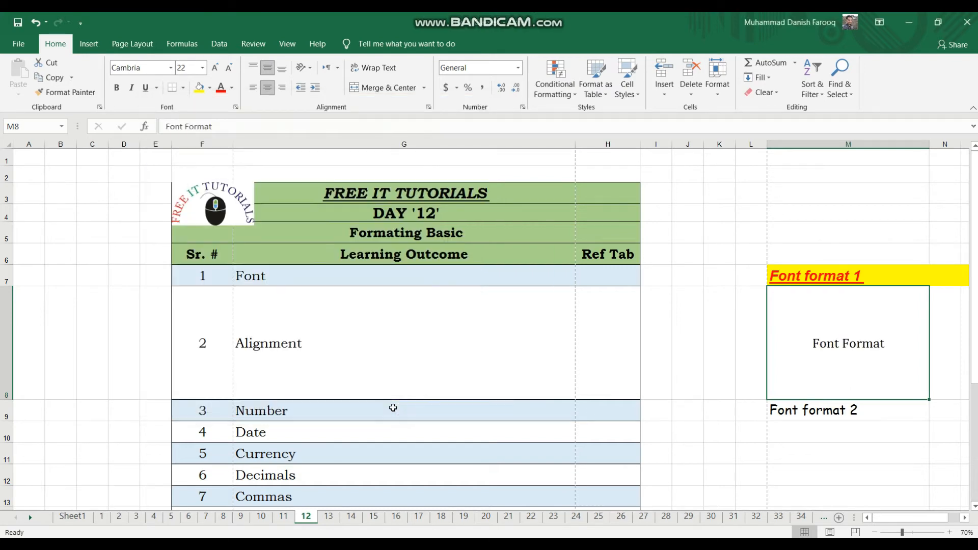
left_click(310, 68)
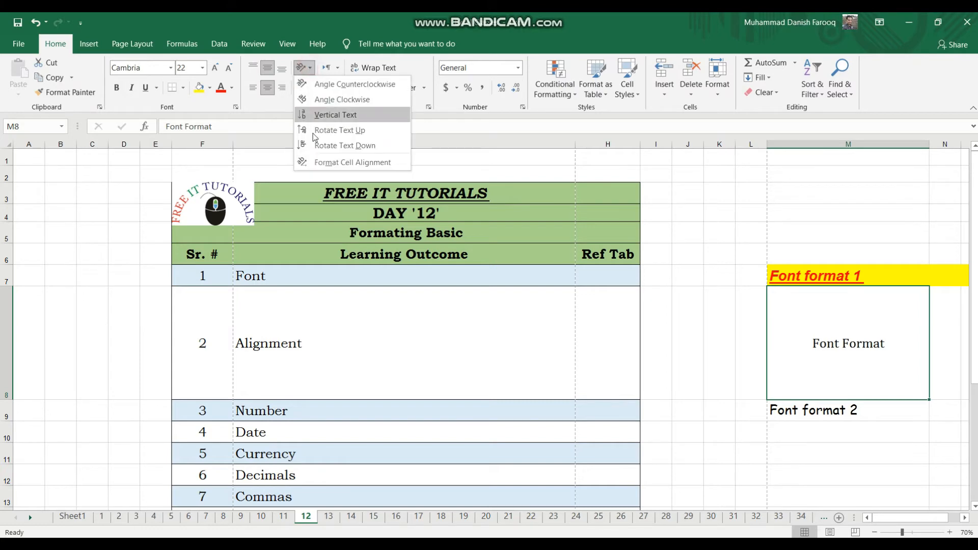
left_click(320, 161)
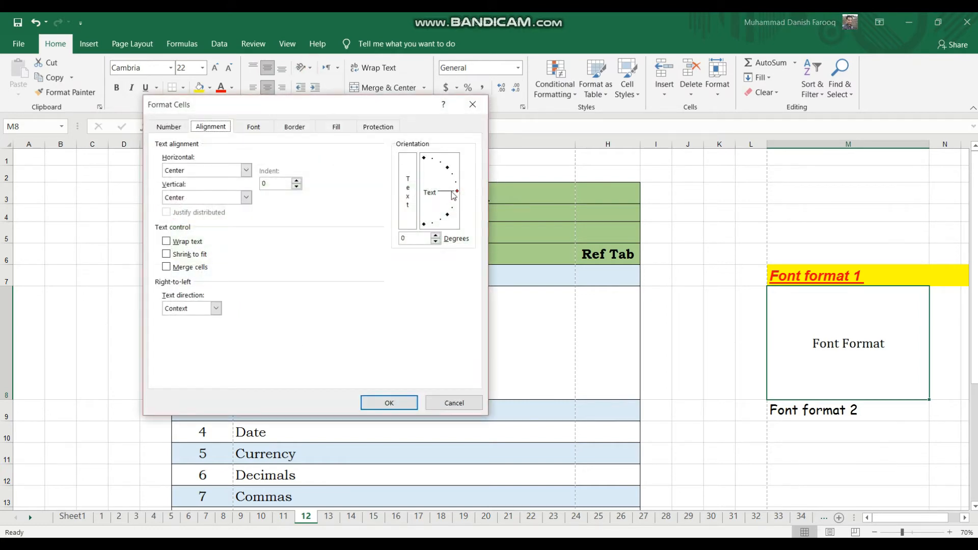
left_click_drag(456, 191, 495, 192)
left_click(460, 403)
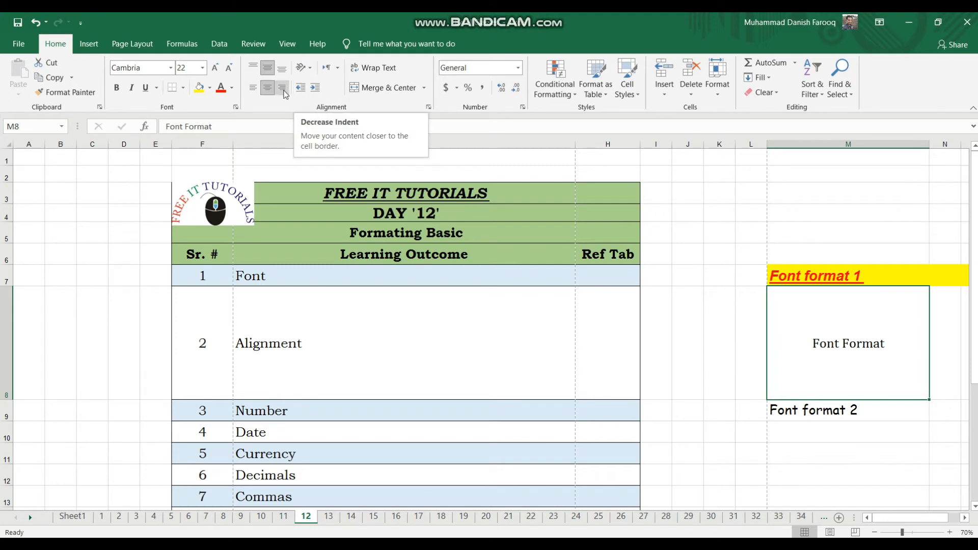
Align the "Font Format" text in cell M8 to the left and decrease its indent.
left_click(255, 89)
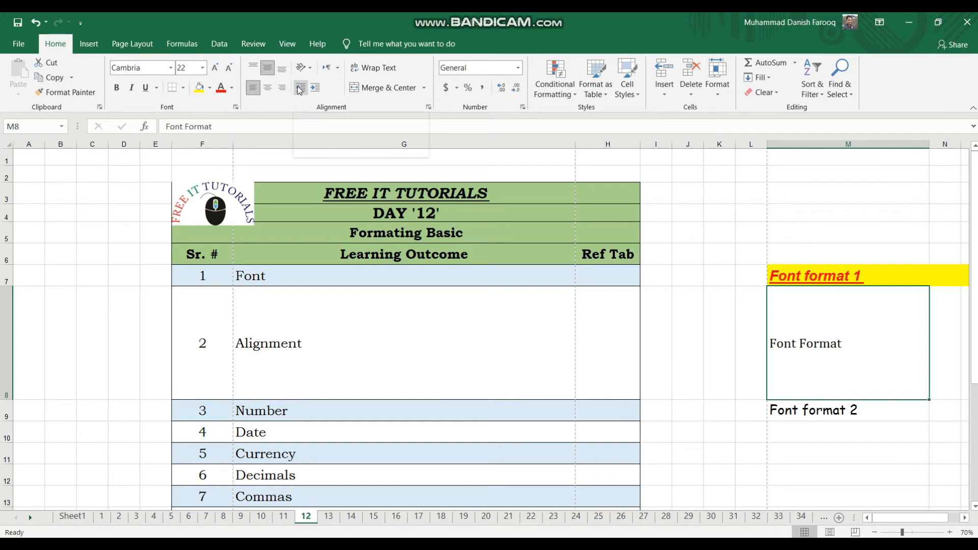
left_click(298, 87)
left_click(298, 87)
left_click(297, 88)
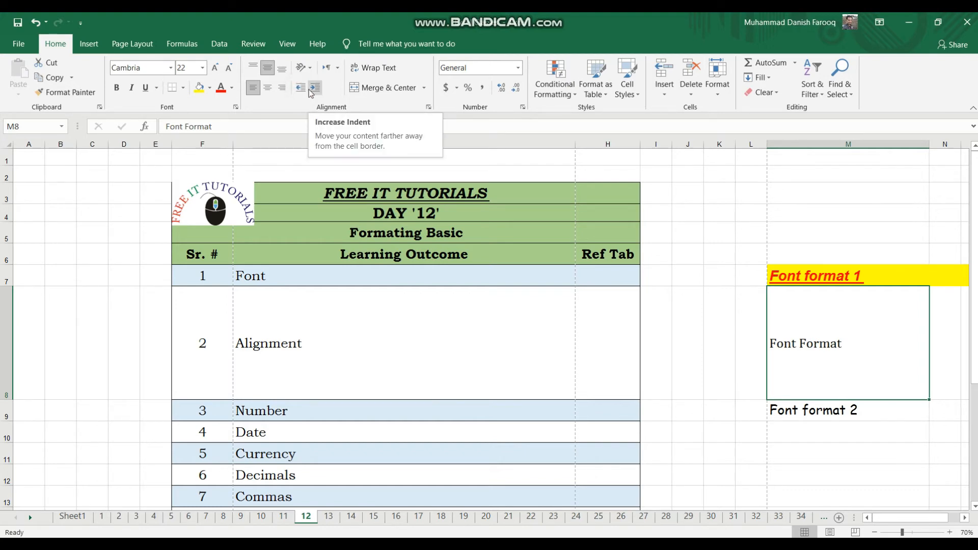
Increase the indent of the "Font Format" text in cell M8 repeatedly until it reaches the cell's right edge.
left_click(303, 89)
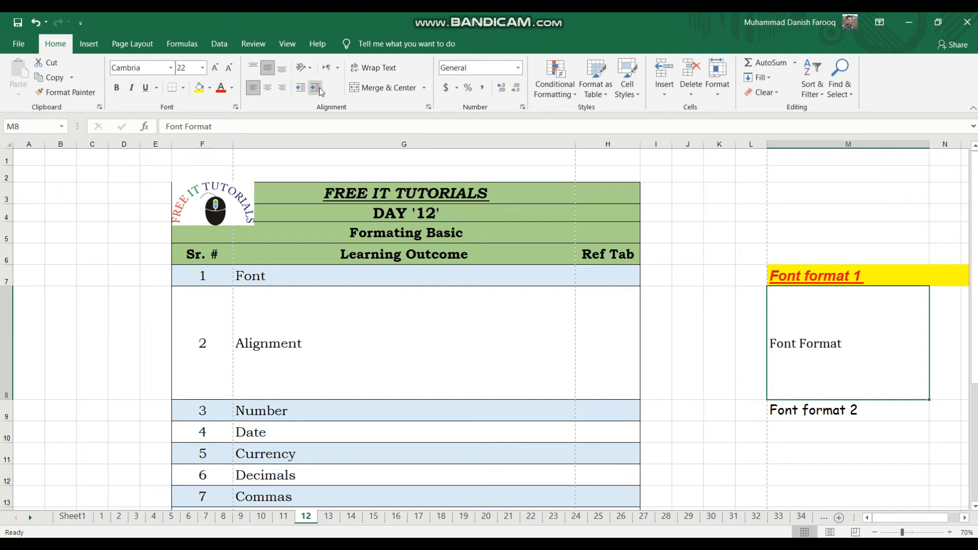
left_click(315, 87)
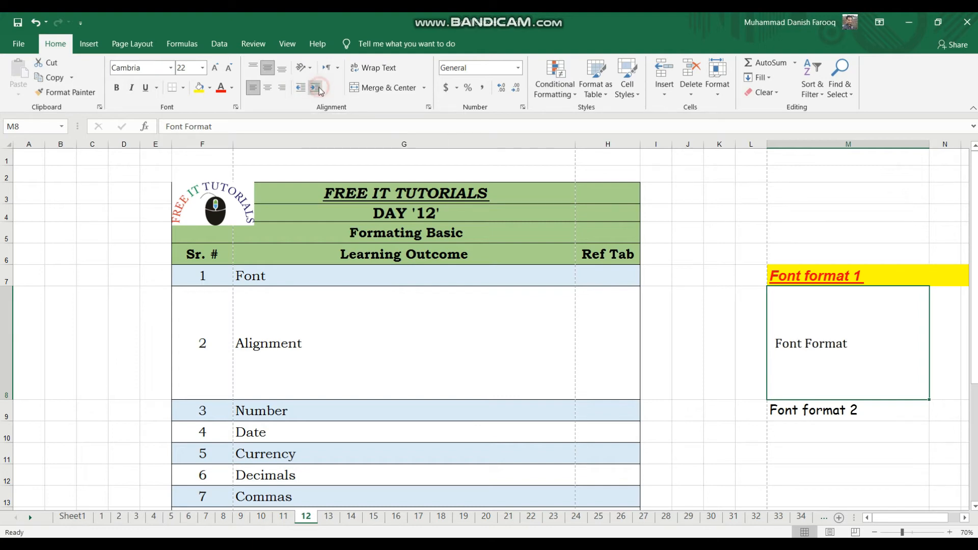
left_click(315, 88)
left_click(315, 88)
left_click(315, 88)
left_click(316, 88)
left_click(315, 88)
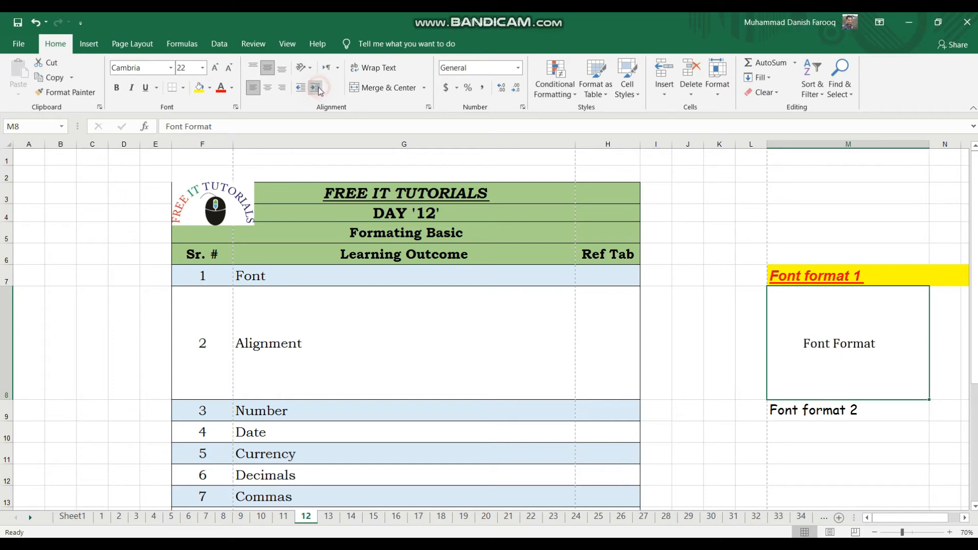
left_click(315, 88)
left_click(316, 88)
left_click(315, 87)
left_click(315, 87)
left_click(315, 88)
left_click(315, 88)
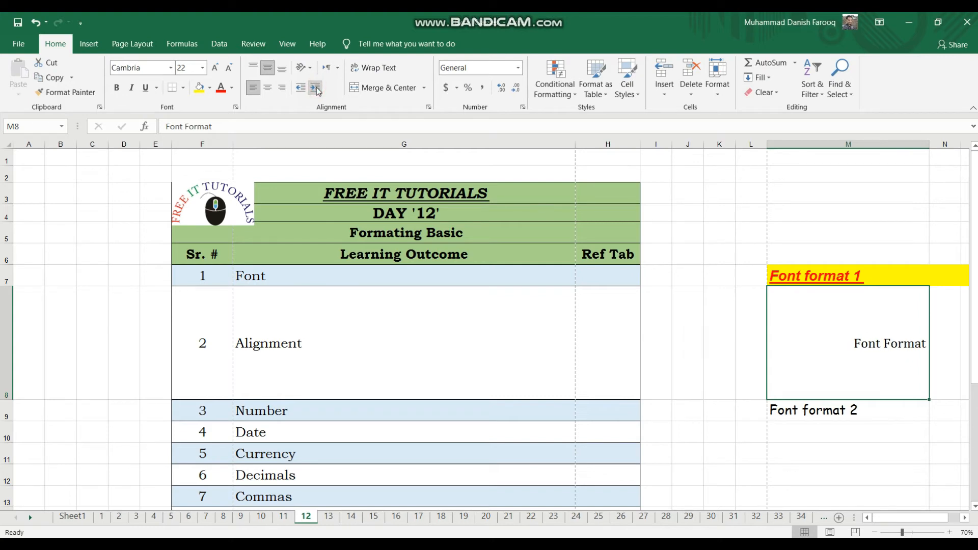
Decrease the indent of the "Font Format" text in cell M8 until it sits around the middle of the cell.
left_click(299, 89)
left_click(299, 89)
left_click(300, 90)
left_click(300, 88)
left_click(300, 89)
left_click(300, 89)
left_click(299, 89)
left_click(300, 89)
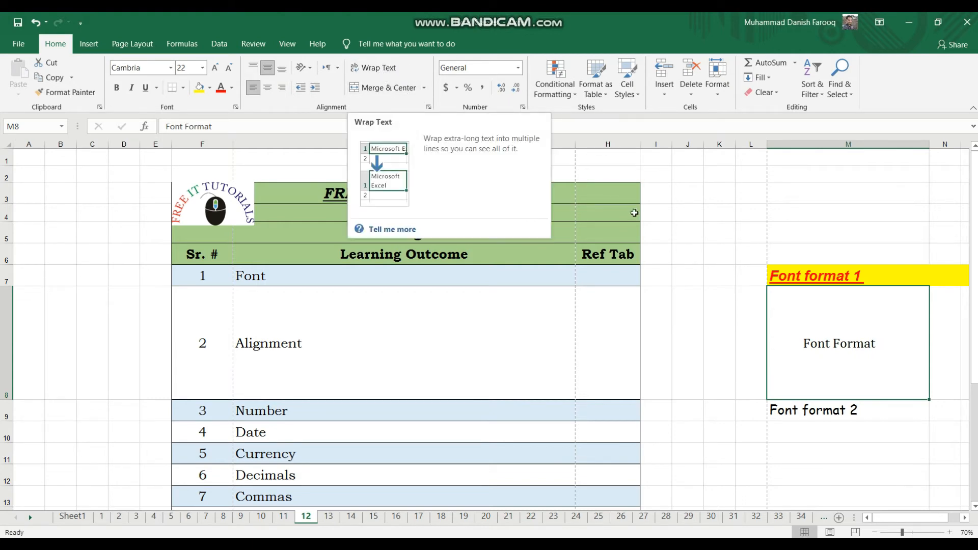
Try Wrap Text on cell M8 with column M made slightly narrower, and turn wrapping off again.
left_click(355, 66)
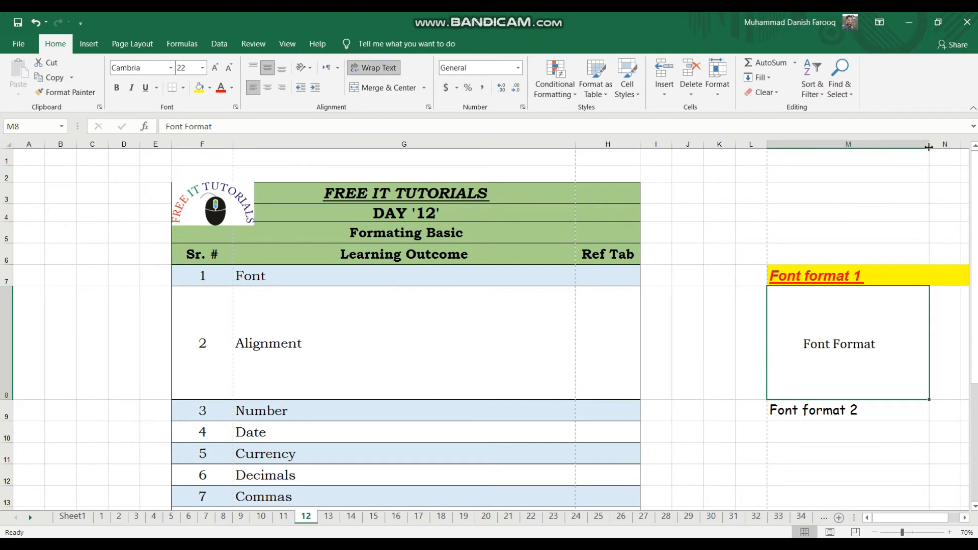
left_click_drag(929, 147, 918, 168)
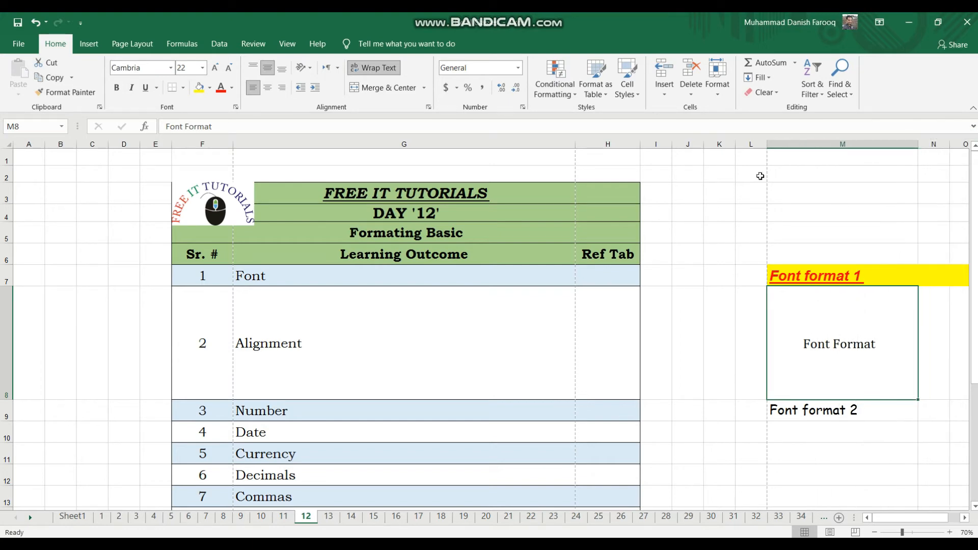
left_click(380, 68)
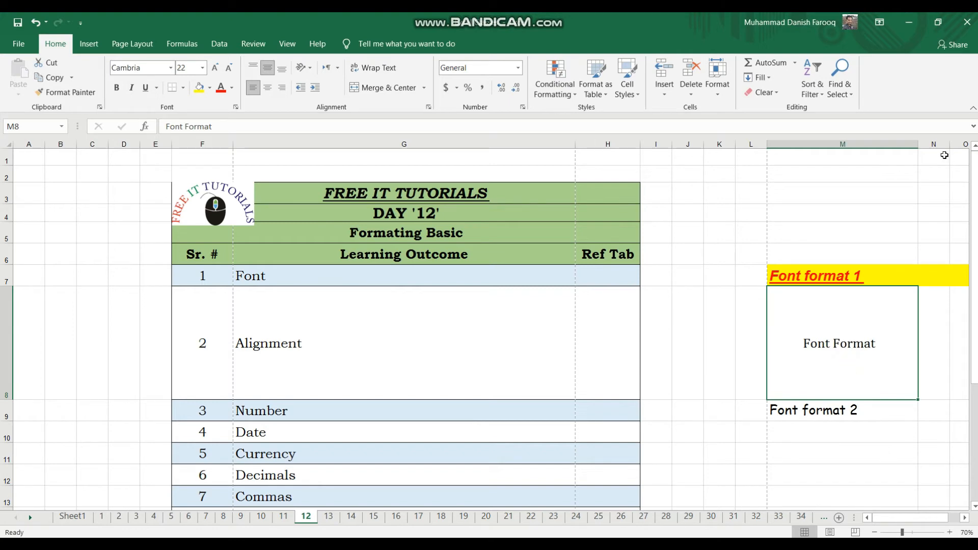
Narrow column M until the text in M8 overflows, and decrease that cell's indent back to its left edge.
left_click_drag(915, 143, 822, 157)
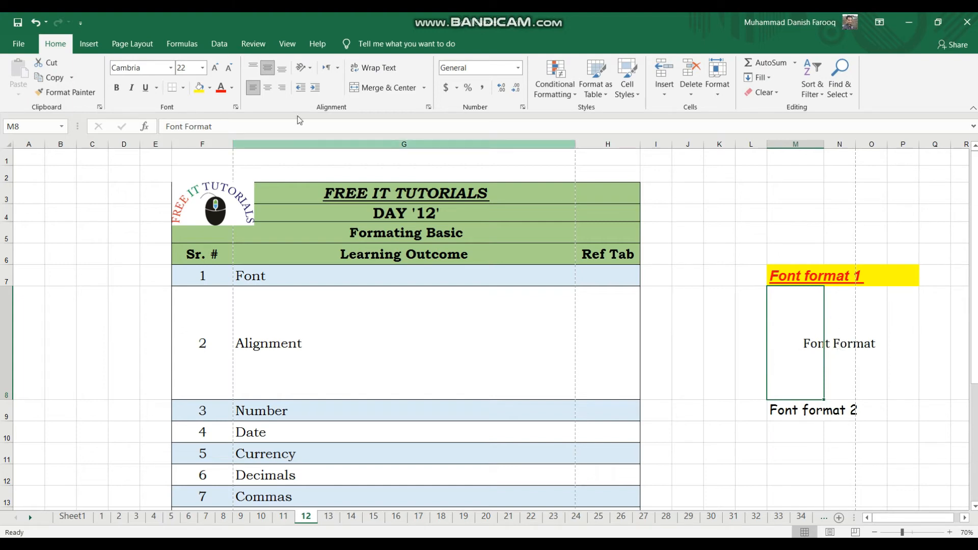
left_click(301, 88)
left_click(302, 89)
left_click(303, 90)
left_click(304, 91)
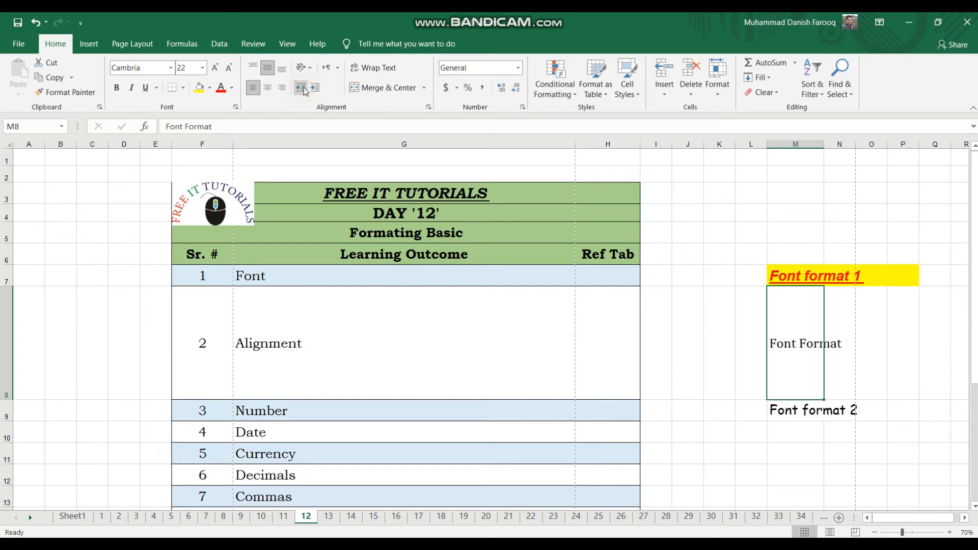
Wrap the "Font Format" text within cell M8.
left_click(865, 344)
left_click(811, 352)
left_click(372, 68)
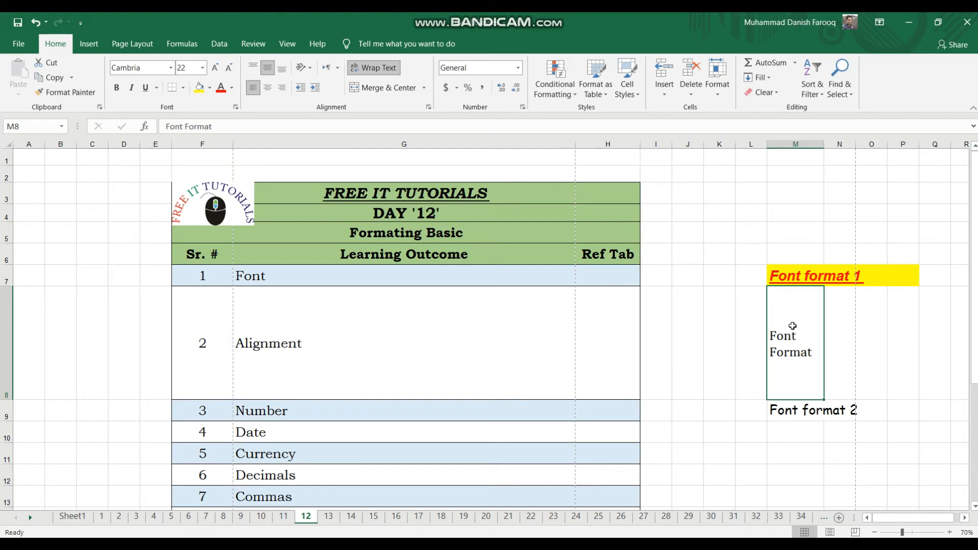
Wrap the "Font format 1" text within the yellow cell M7.
left_click(788, 273)
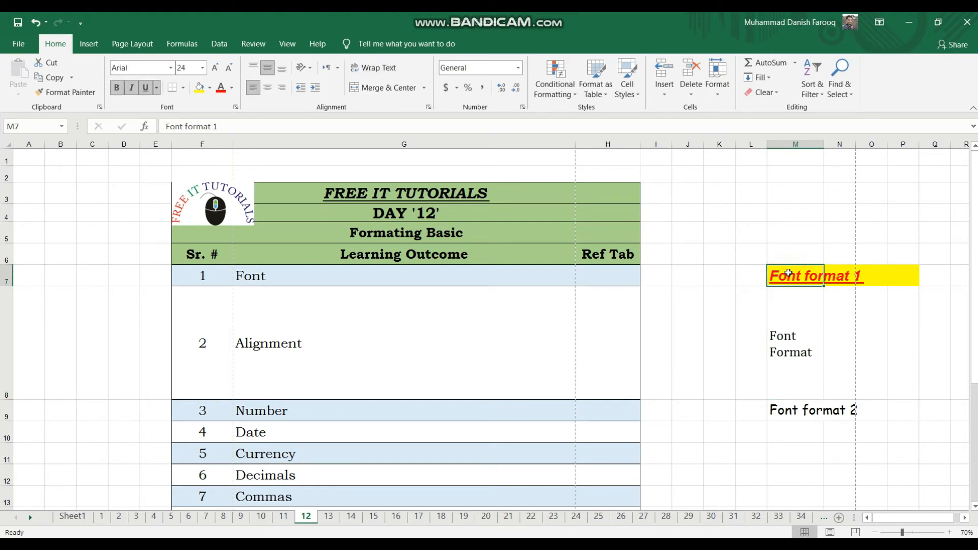
left_click(845, 275)
left_click(874, 276)
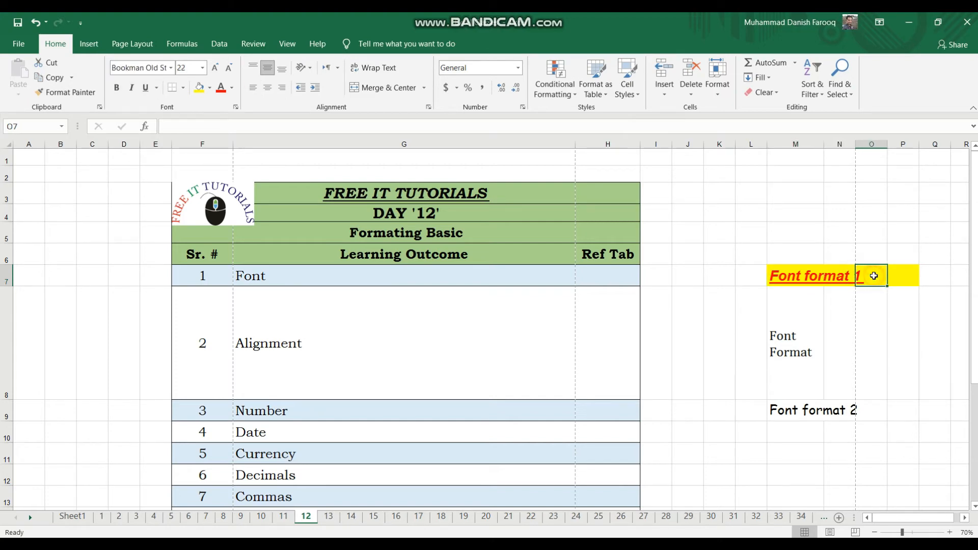
left_click(797, 278)
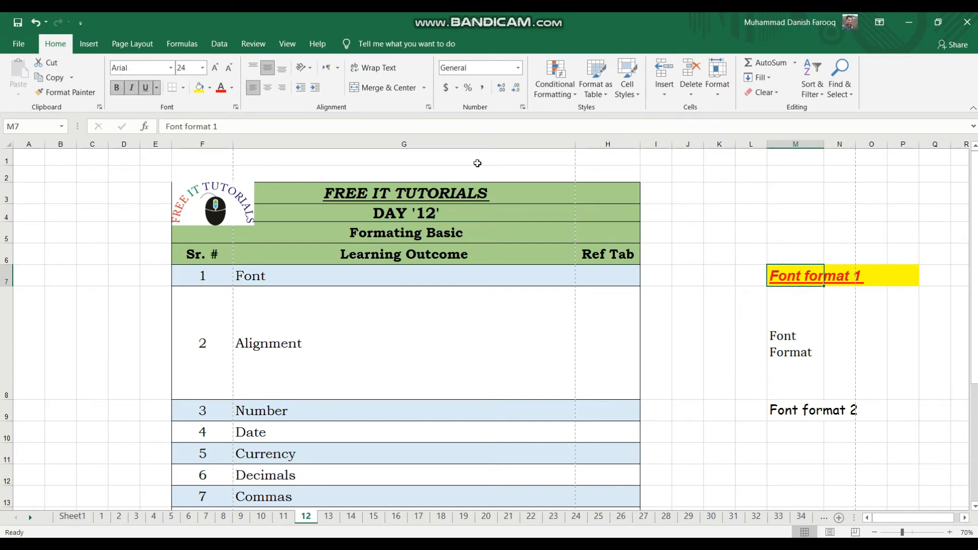
left_click(368, 66)
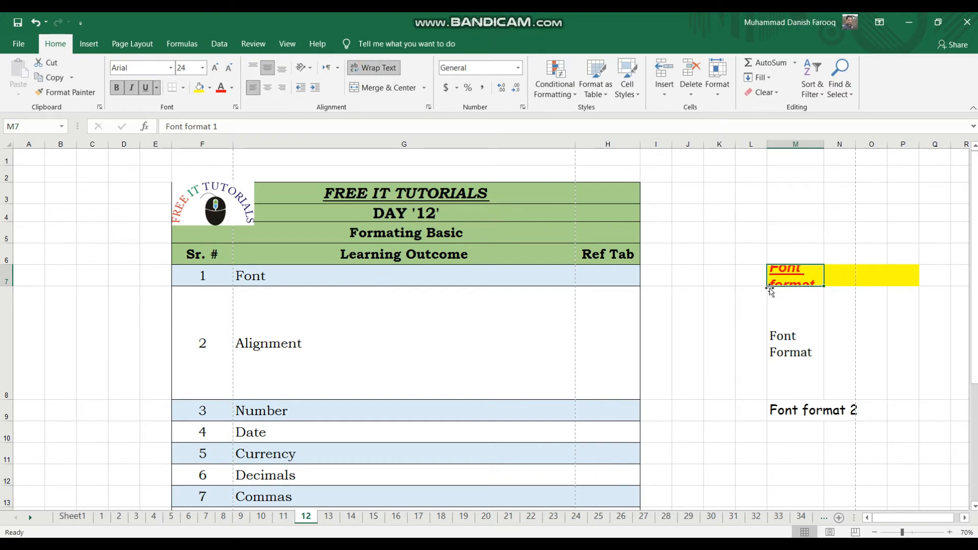
Make row 7 tall enough for the wrapped text and widen column M until "Font format 1" fits on two lines.
left_click_drag(9, 285, 12, 319)
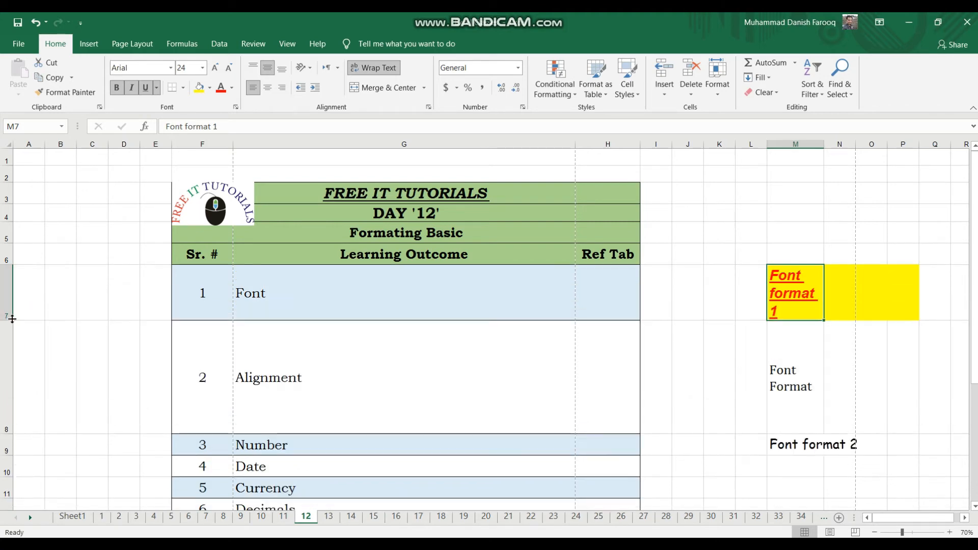
left_click_drag(822, 143, 843, 145)
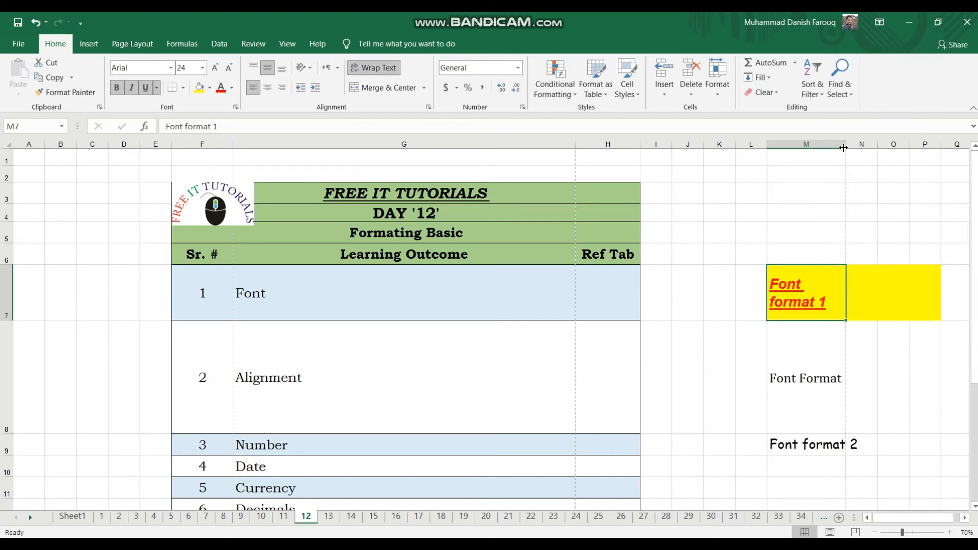
left_click_drag(827, 253, 817, 281)
left_click(714, 209)
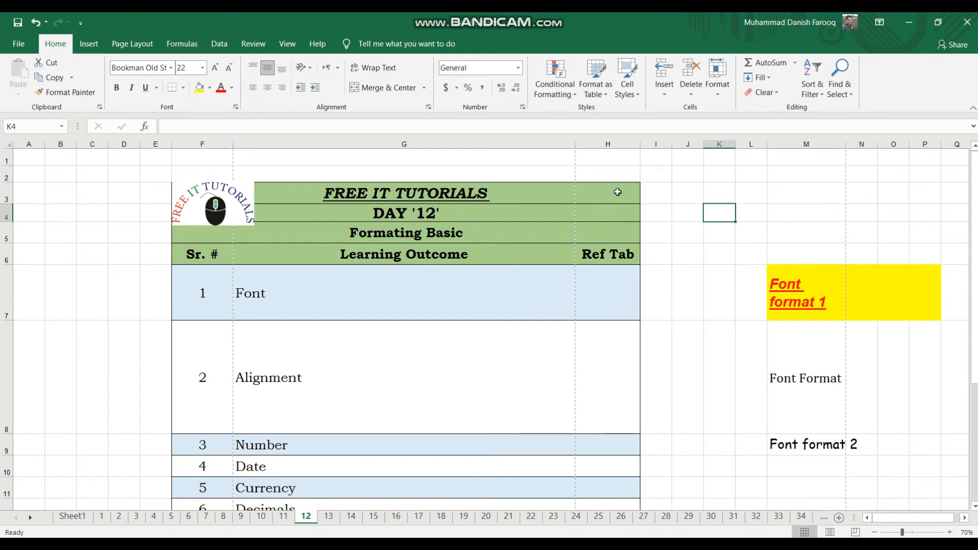
Unmerge the "FREE IT TUTORIALS" title cells in row 3 and move the logo picture out to columns A to C.
left_click(430, 190)
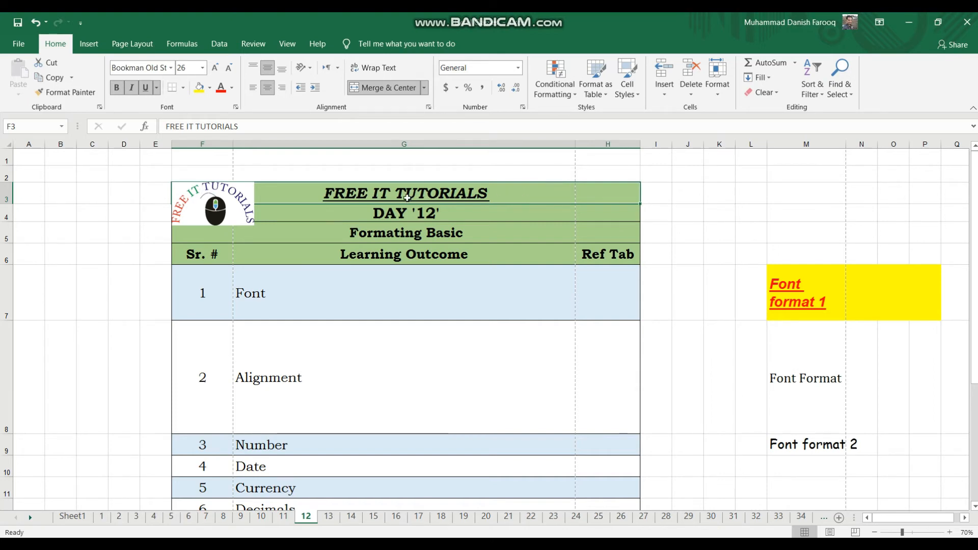
left_click(386, 92)
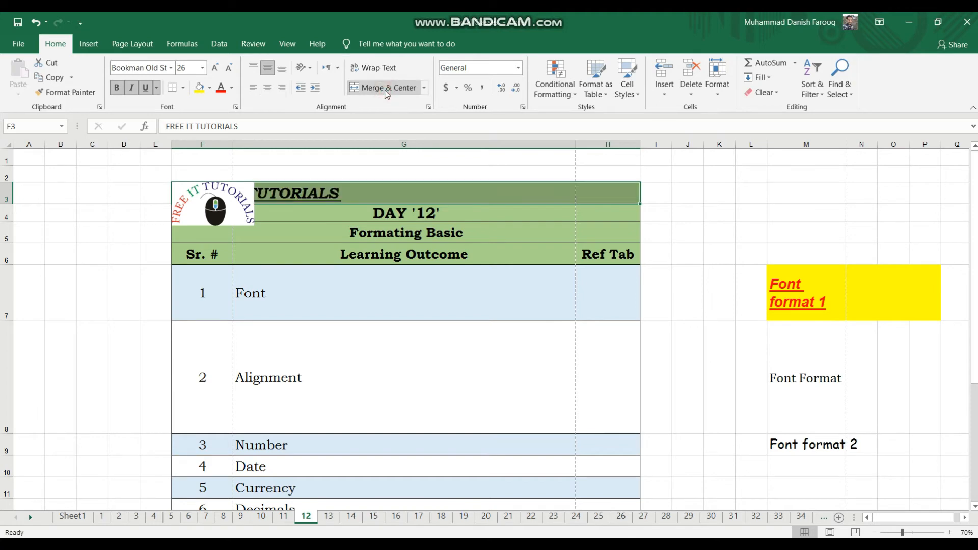
left_click(243, 195)
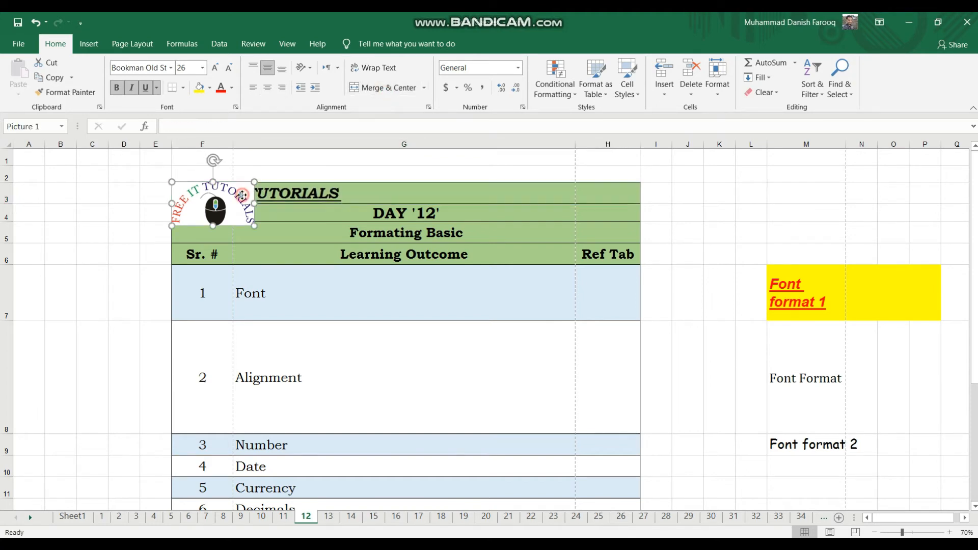
left_click_drag(243, 196, 87, 259)
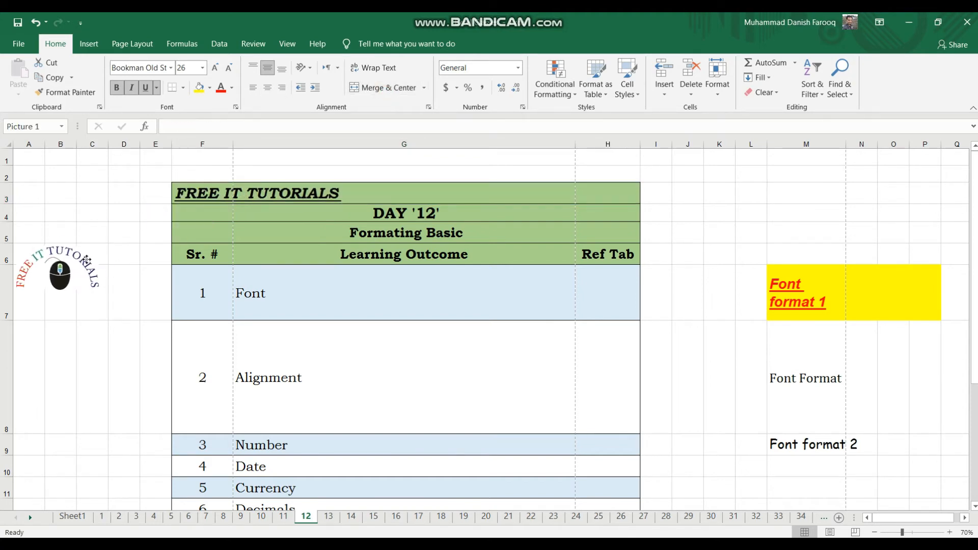
Merge and center the "FREE IT TUTORIALS" title across cells F3 to H3.
left_click(189, 197)
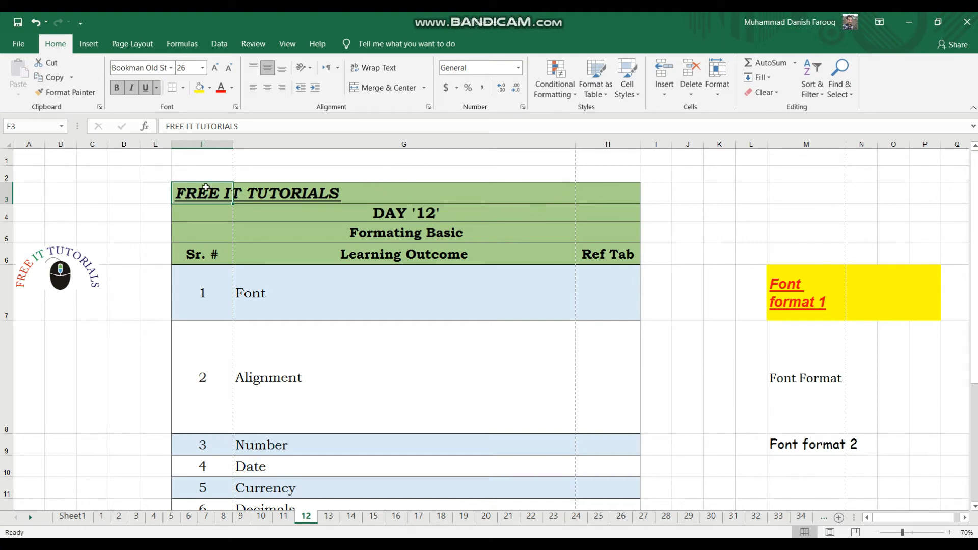
left_click_drag(206, 188, 586, 197)
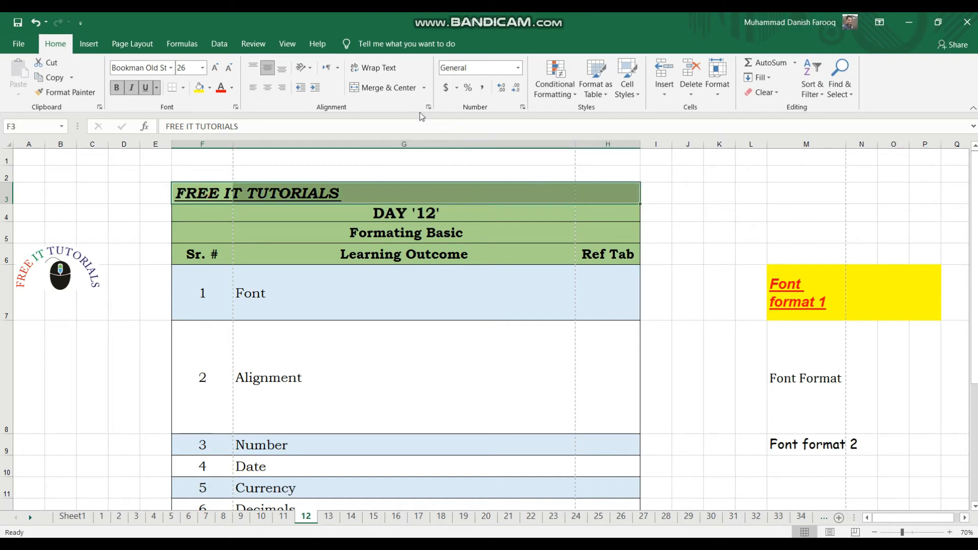
left_click(384, 90)
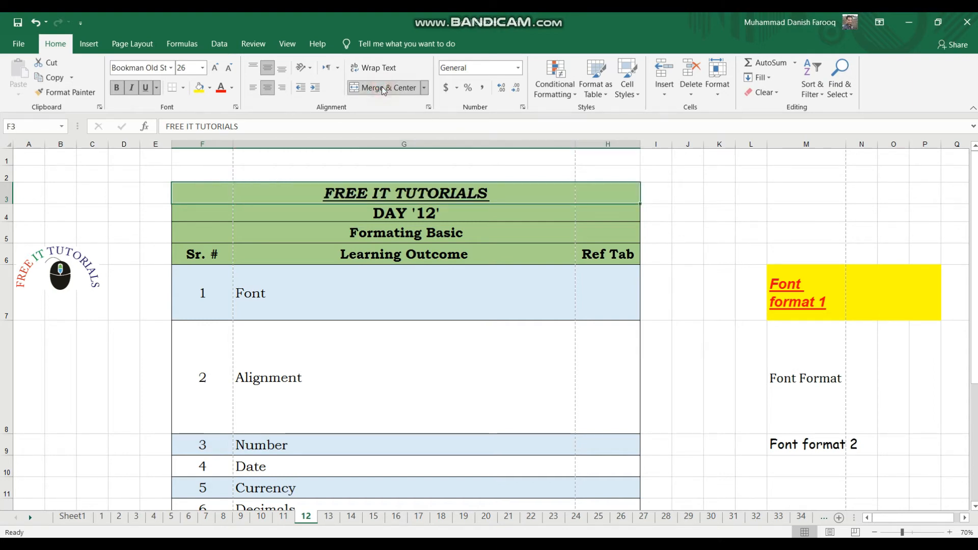
Move the logo picture back into the green header beside the "FREE IT TUTORIALS" title and deselect it.
left_click(84, 264)
left_click_drag(84, 264, 243, 206)
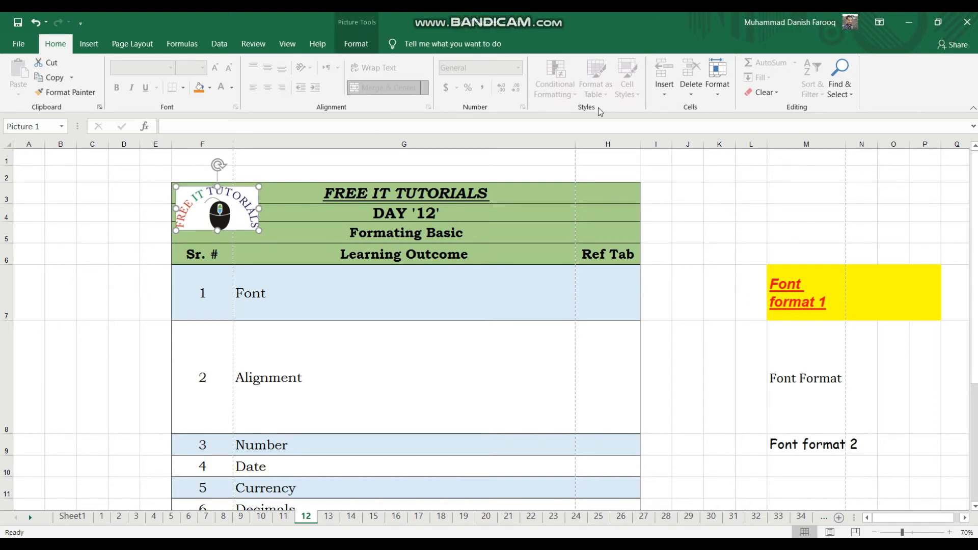
left_click(540, 164)
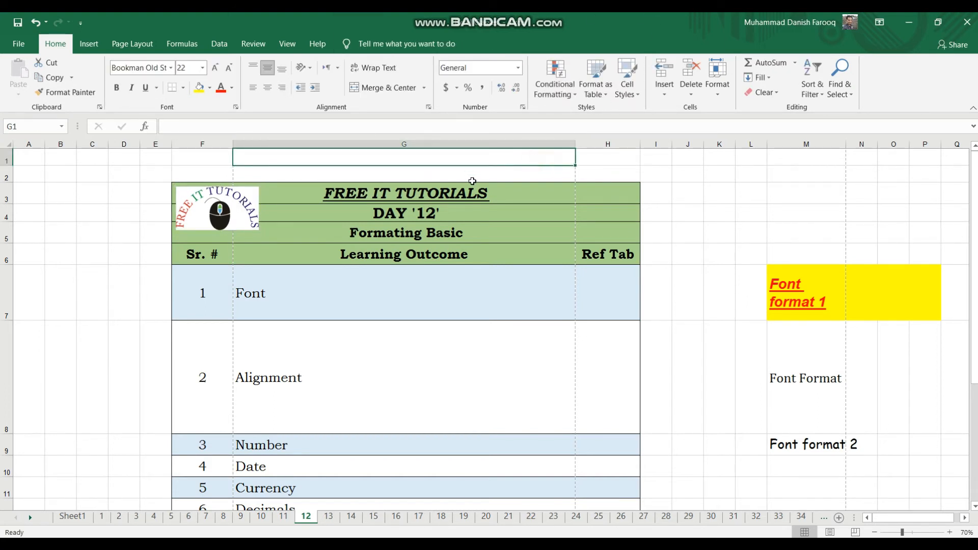
Look through the merge options available for the "FREE IT TUTORIALS" title cell without applying any.
left_click(422, 190)
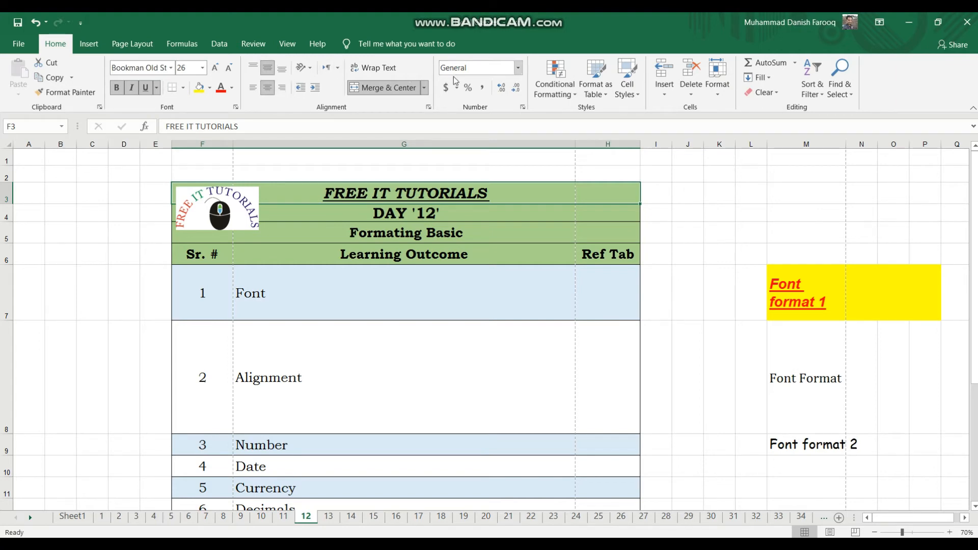
left_click(425, 91)
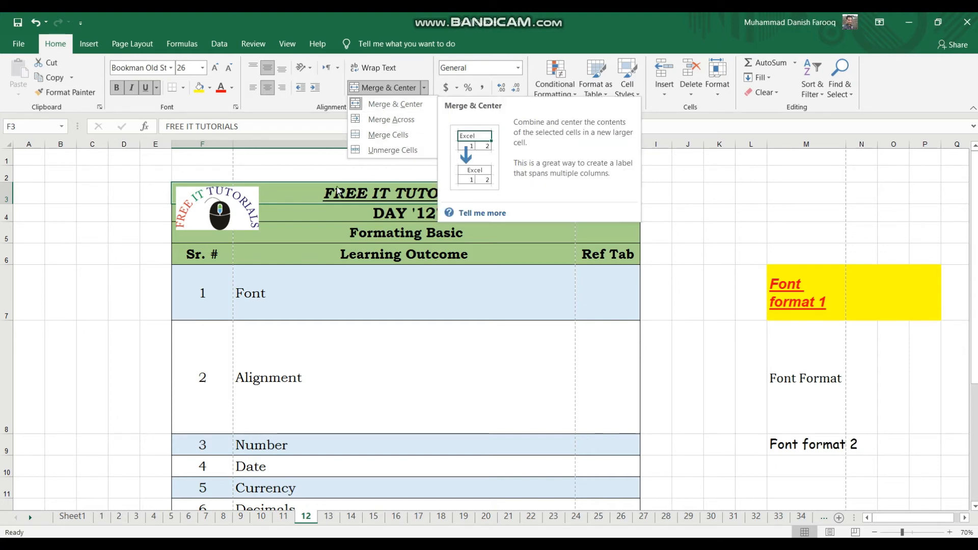
left_click(265, 174)
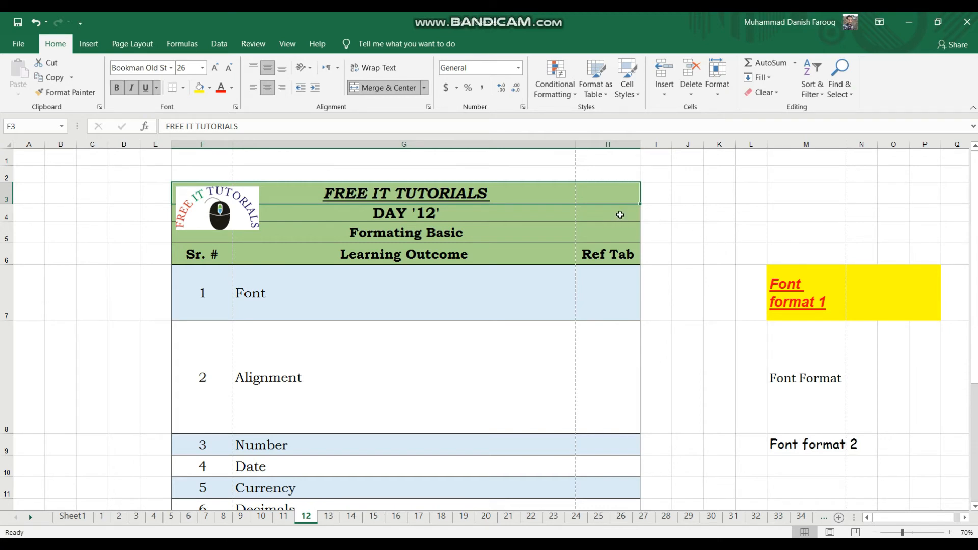
left_click(683, 203)
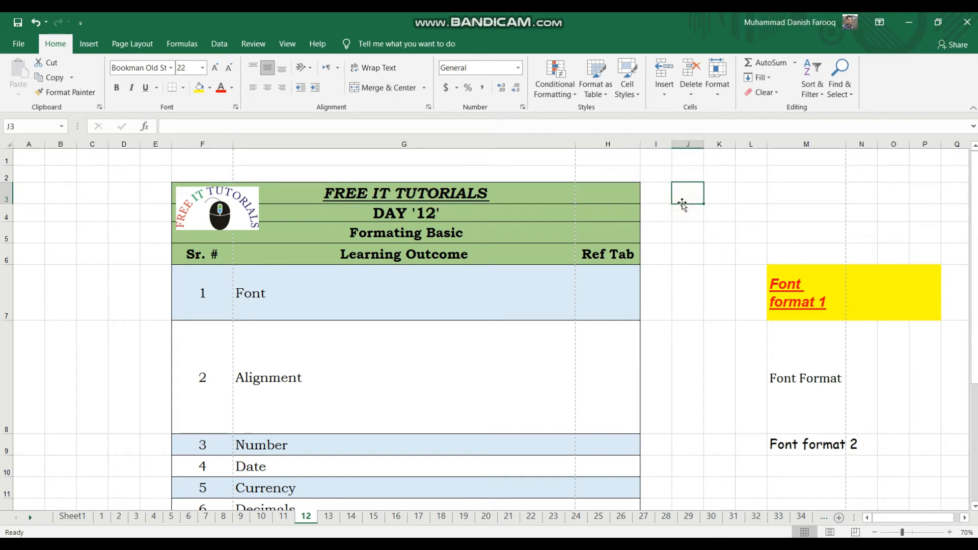
left_click(740, 225)
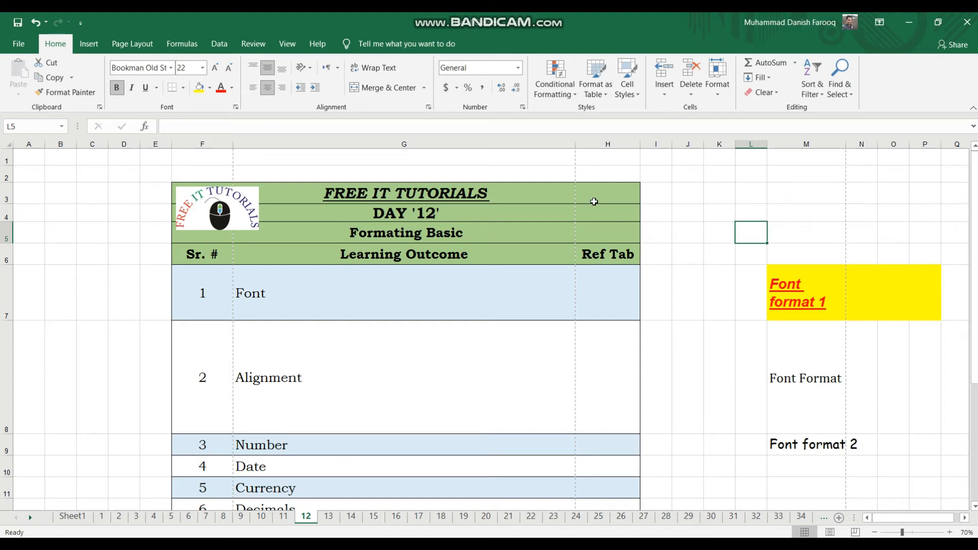
left_click(752, 281)
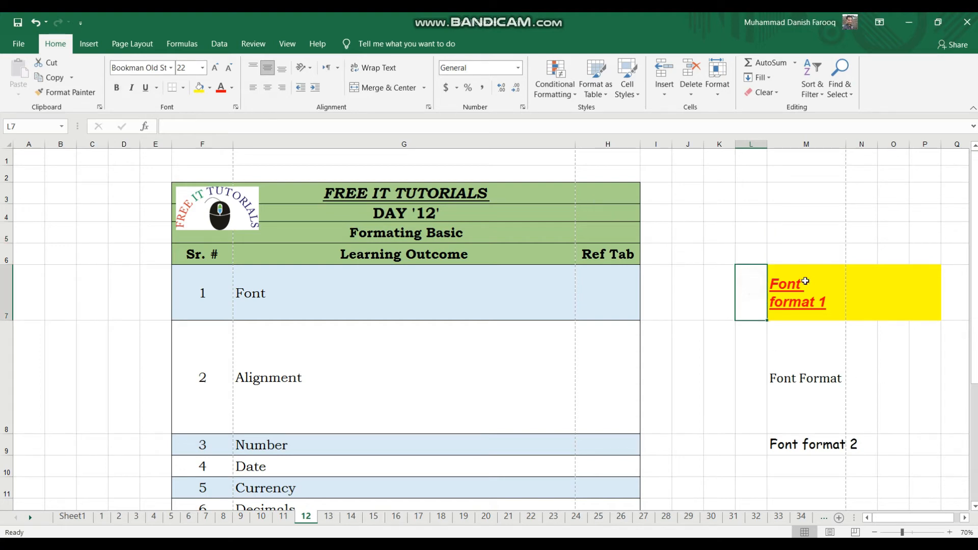
left_click(806, 282)
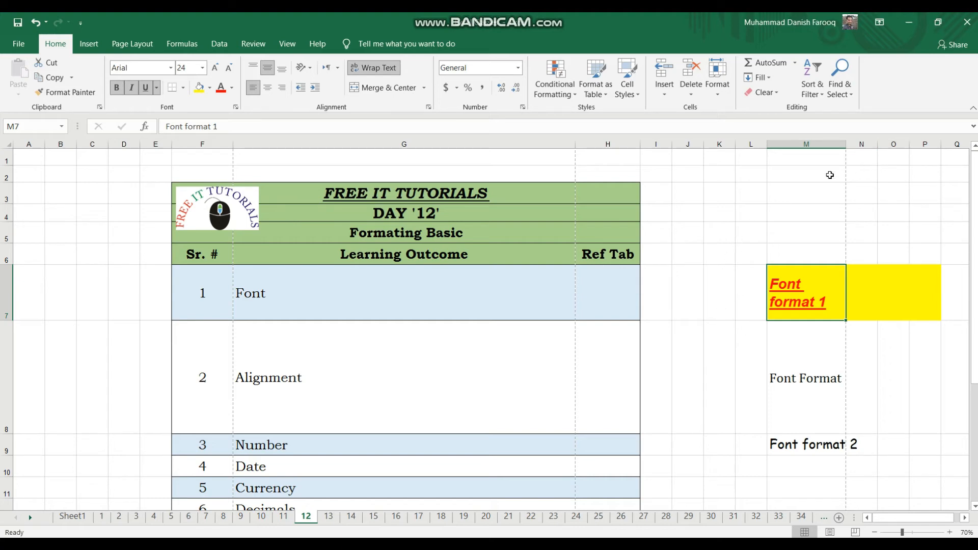
Enter "I am a boy" in cell M2 and widen column M to about double its width.
left_click(812, 172)
double_click(812, 172)
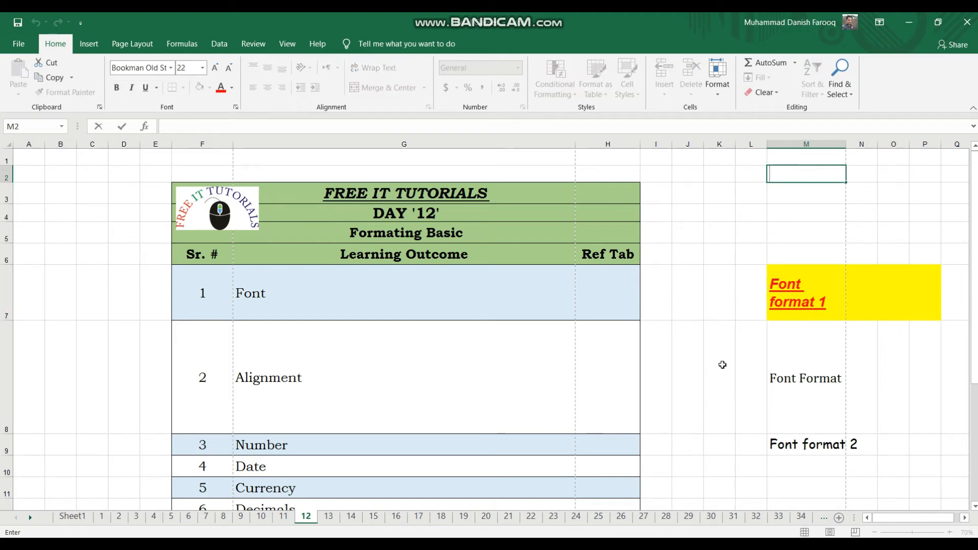
left_click(814, 210)
left_click(808, 180)
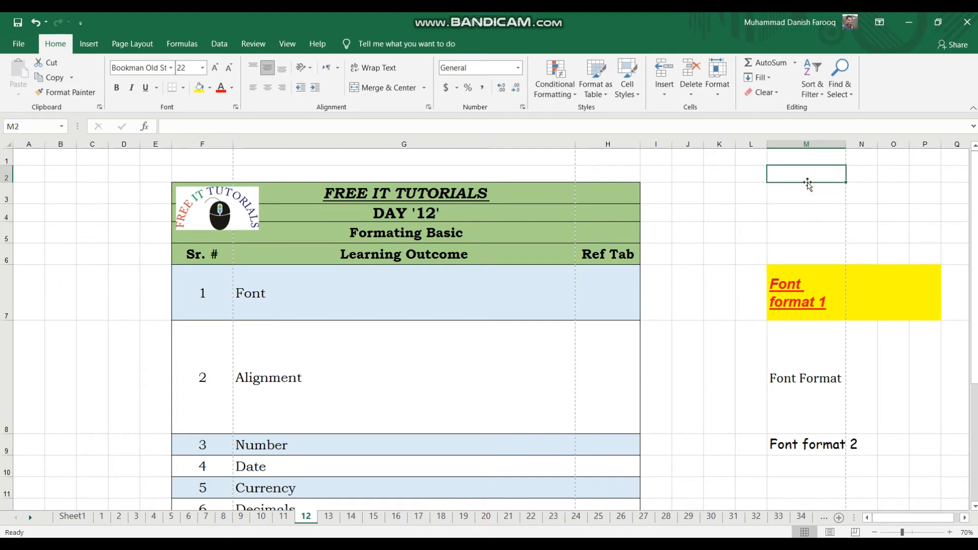
type("I")
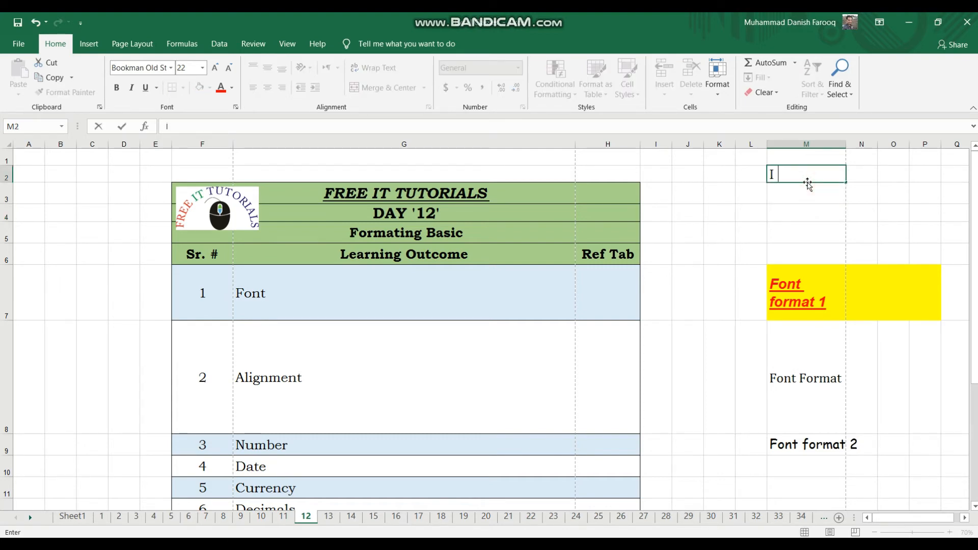
type(" am a boy")
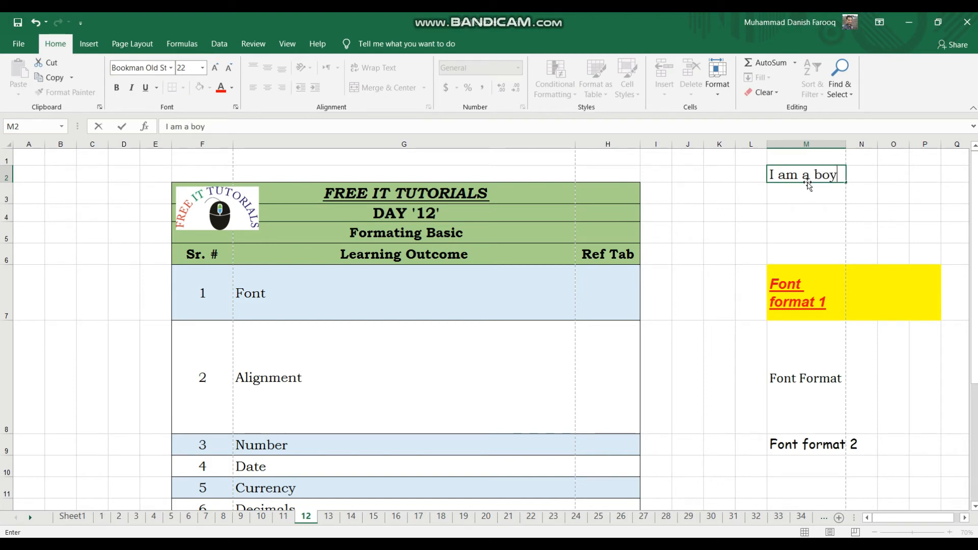
key("Return")
left_click(791, 175)
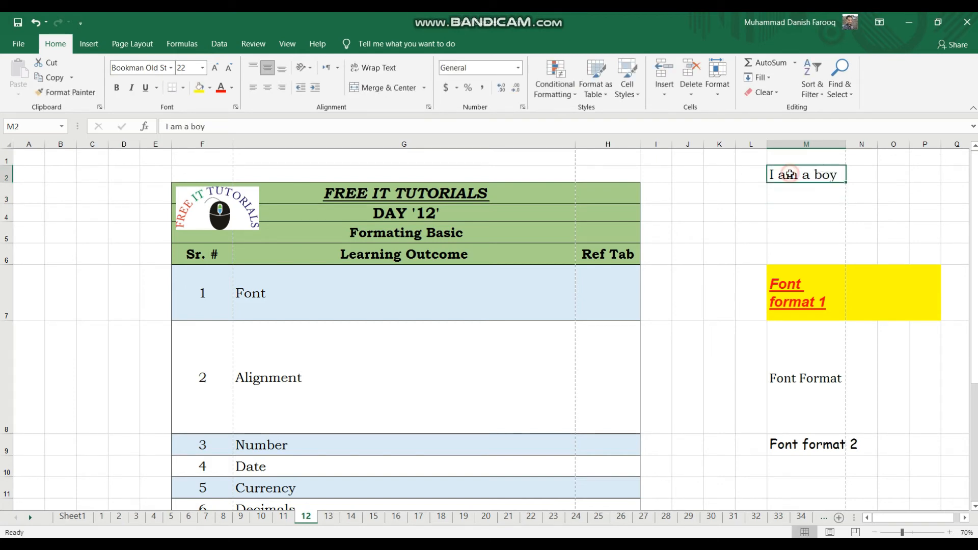
left_click_drag(846, 144, 942, 156)
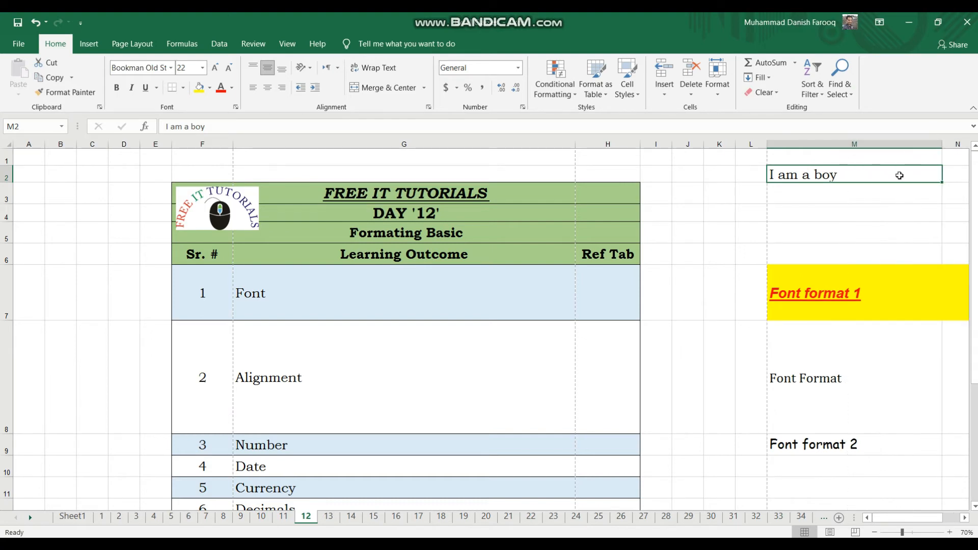
Enter the number 23 in cell M3 and the logical value False in cell M4.
left_click(864, 188)
type("23")
key("Return")
left_click(864, 188)
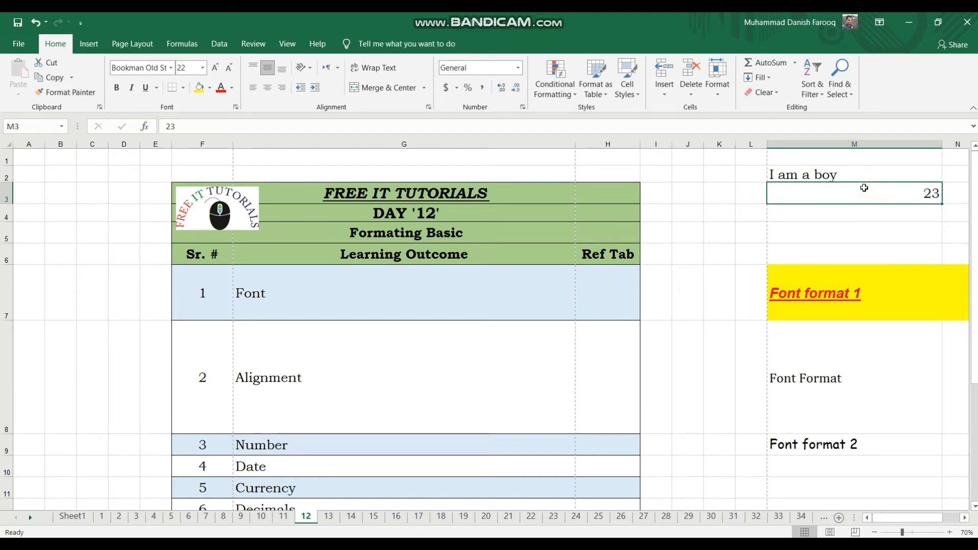
left_click(863, 212)
type("F")
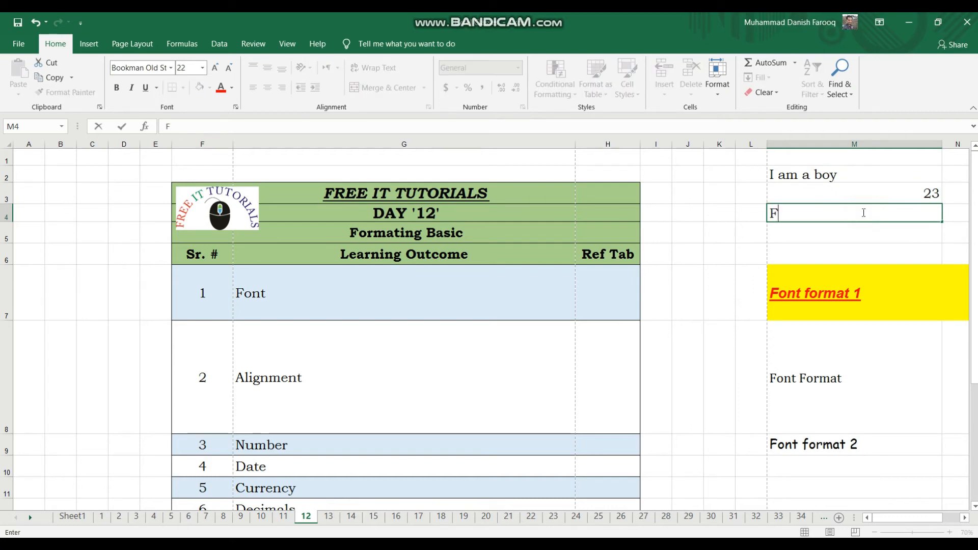
type("alse")
key("Return")
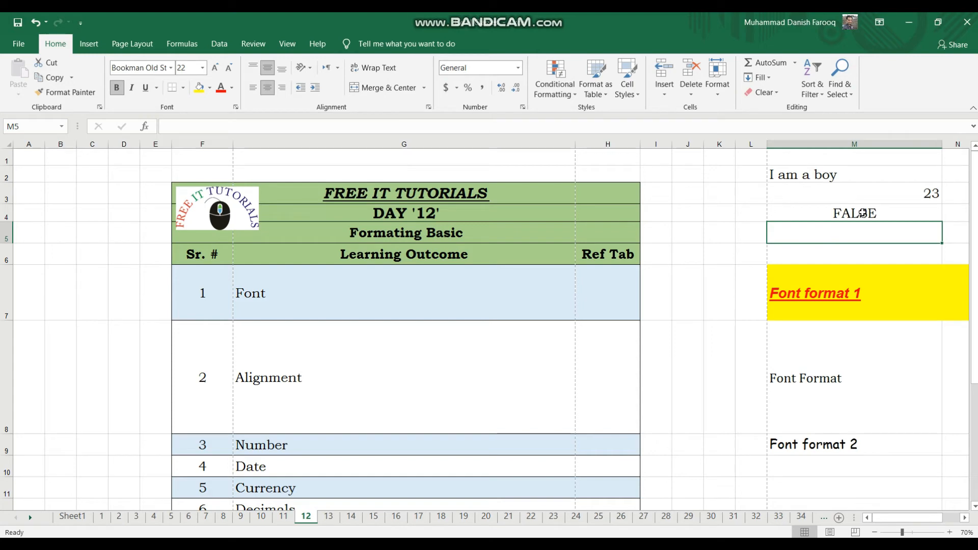
left_click(862, 213)
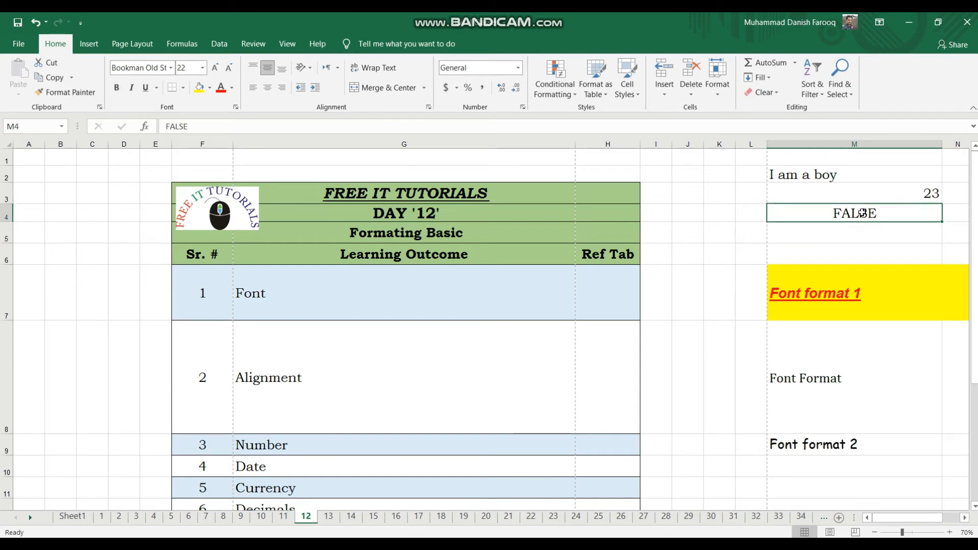
Enter the formula =0/1 in cell M5 and re-enter its divisor.
left_click(855, 234)
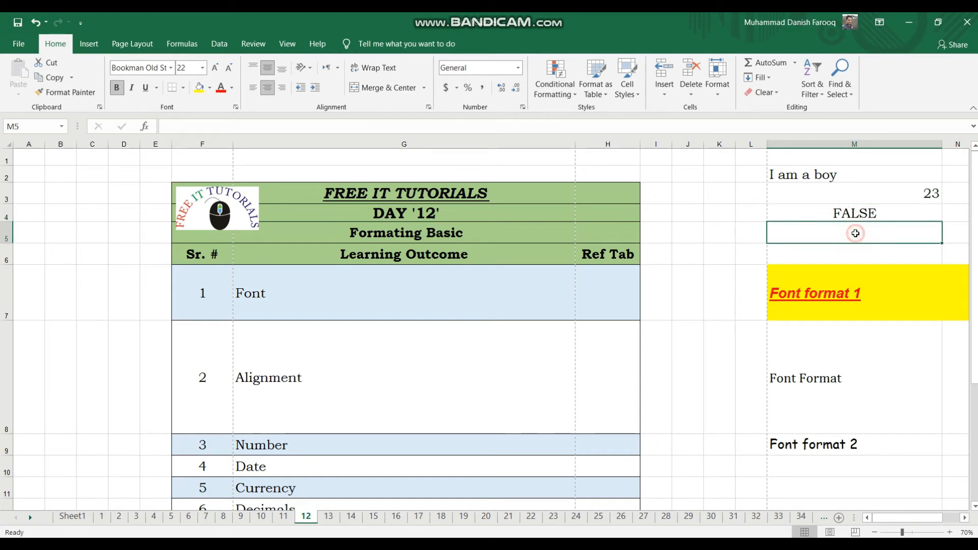
type("=0/1")
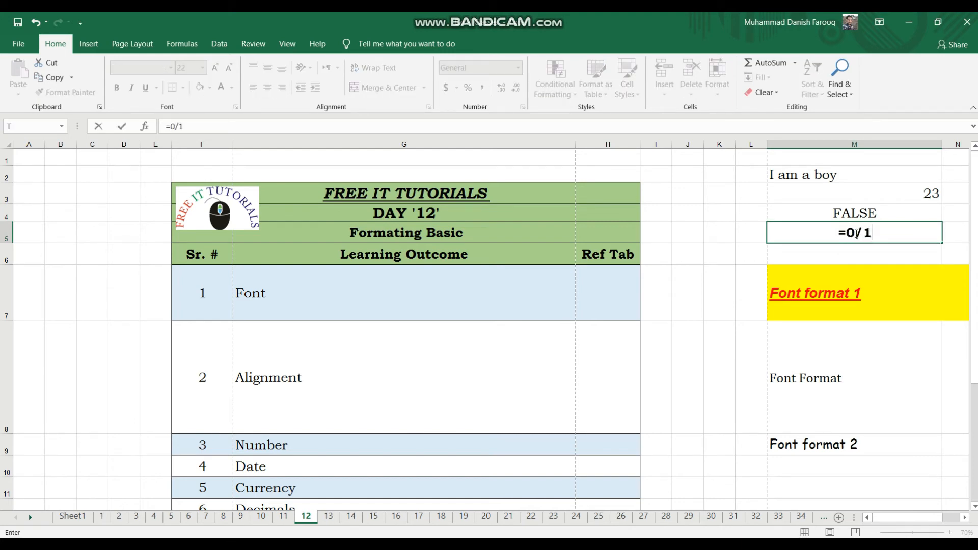
key("Return")
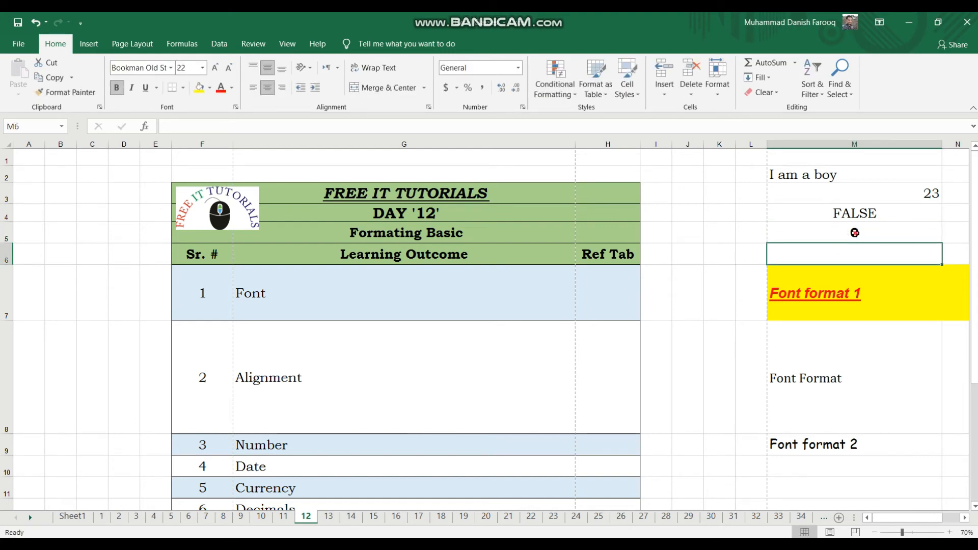
left_click(855, 233)
key("F2")
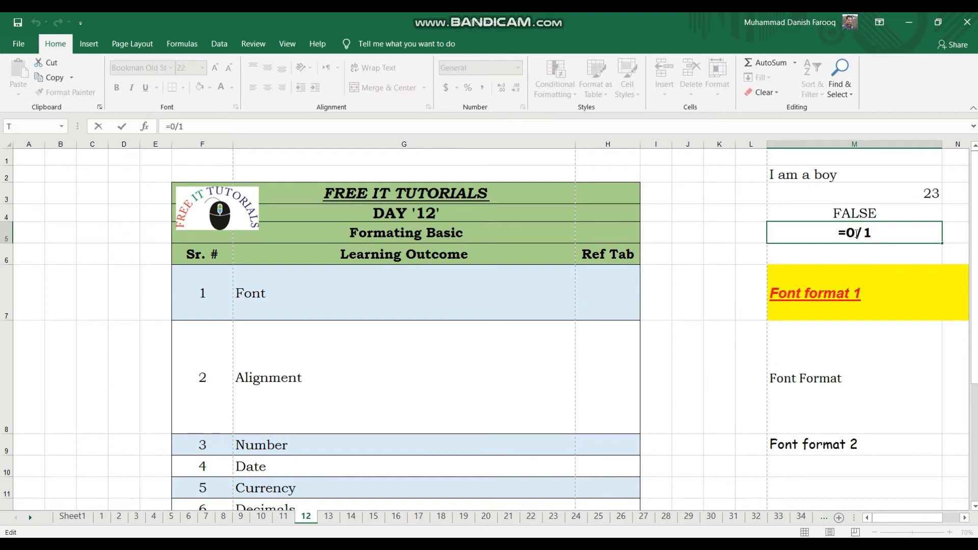
key("BackSpace")
key("BackSpace")
type("/1")
key("Return")
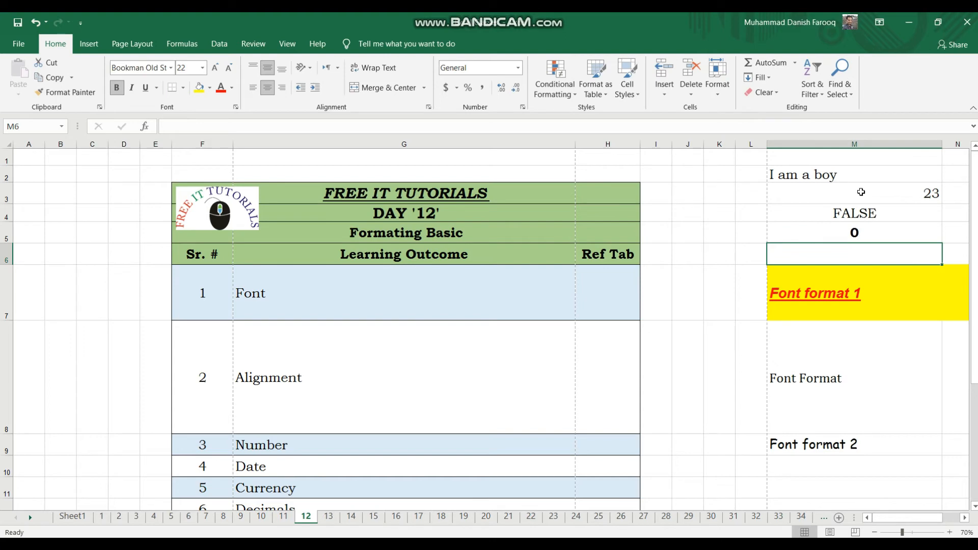
Apply the Accounting number format to the =0/1 result in cell M5.
left_click(861, 234)
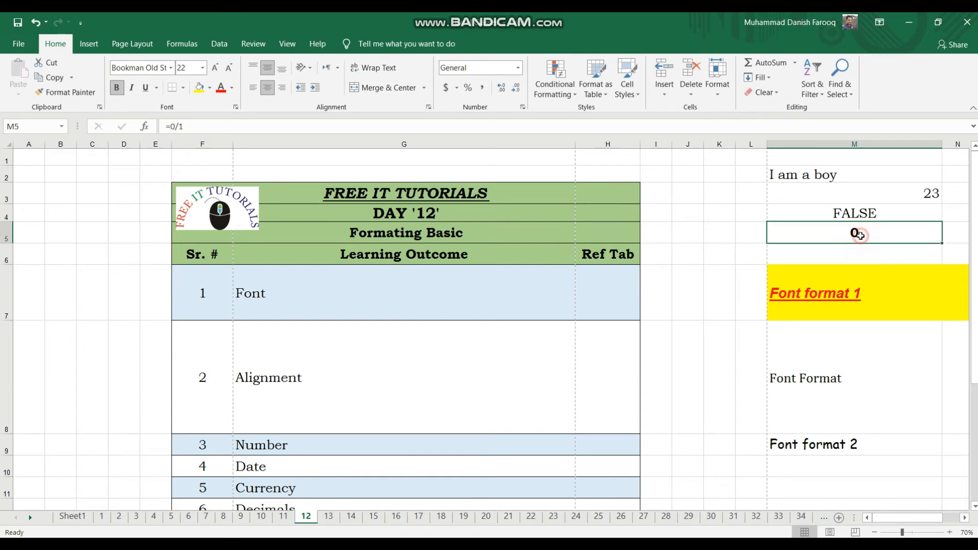
left_click(519, 68)
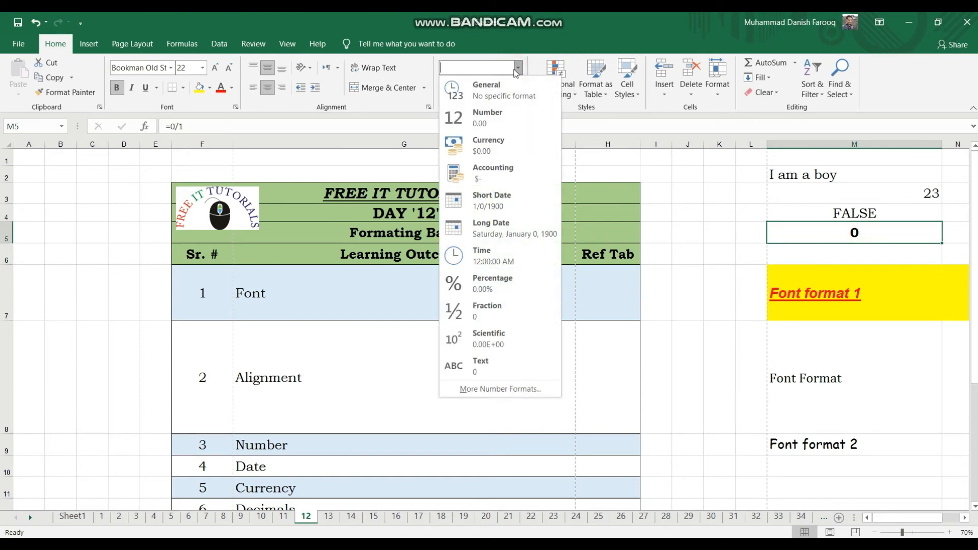
left_click(488, 180)
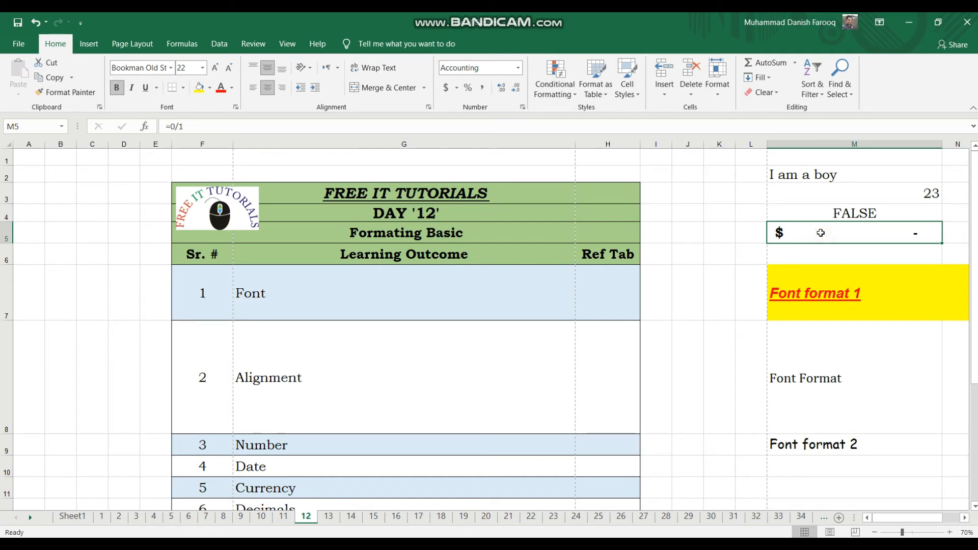
Replace the content of cell M5 with the division formula =1/0.
key("BackSpace")
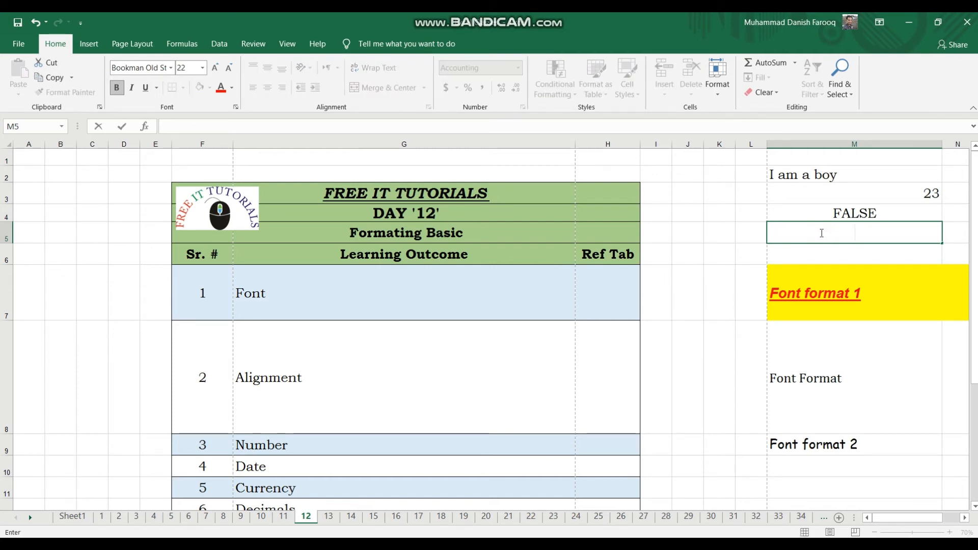
type("1/0")
key("Return")
double_click(820, 232)
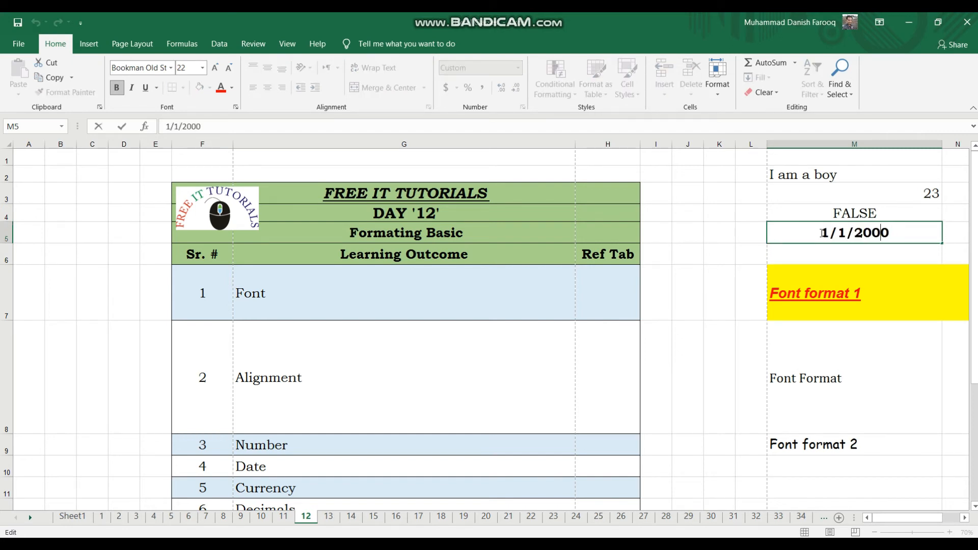
key("BackSpace")
key("BackSpace")
key("BackSpace")
key("BackSpace")
key("BackSpace")
key("BackSpace")
key("BackSpace")
key("BackSpace")
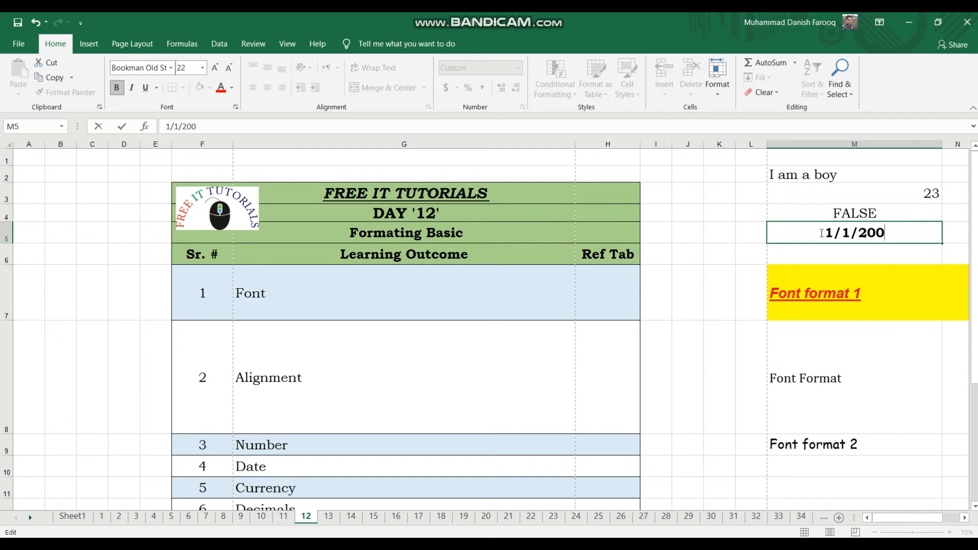
type("=1/0")
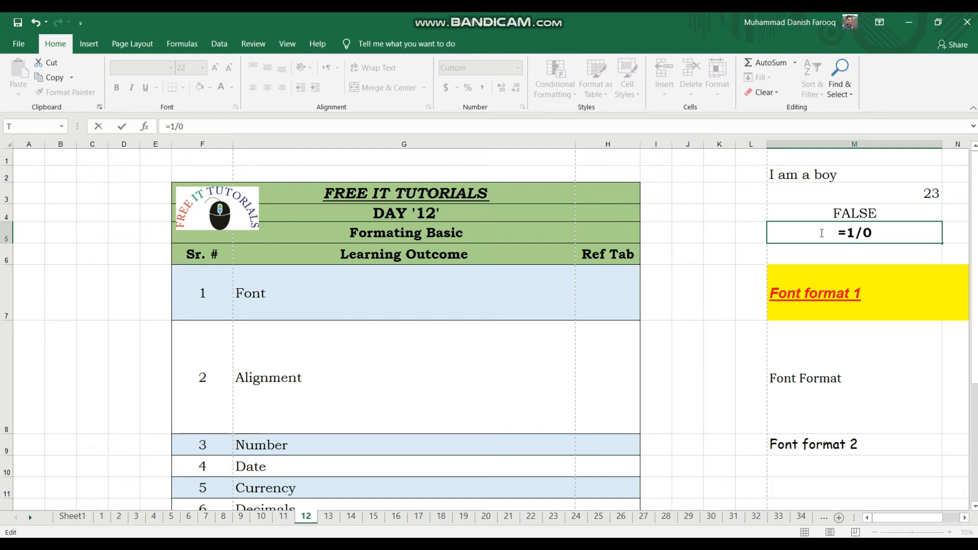
key("Return")
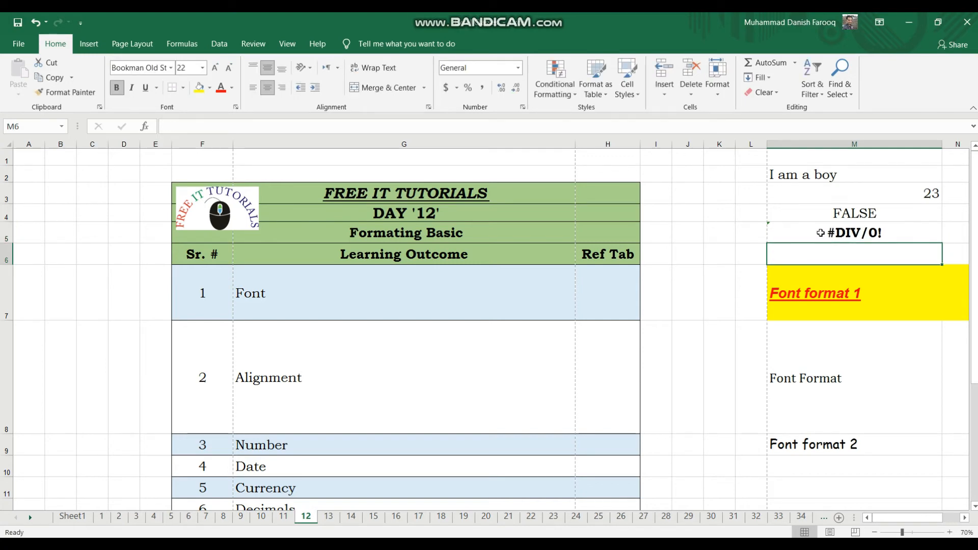
left_click(820, 234)
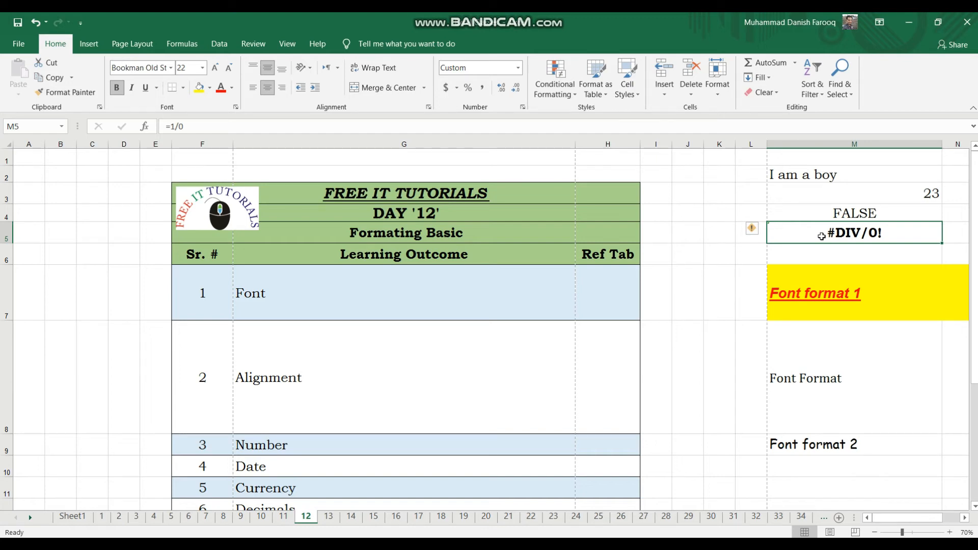
Clear all the contents of column M.
left_click(799, 143)
key("Delete")
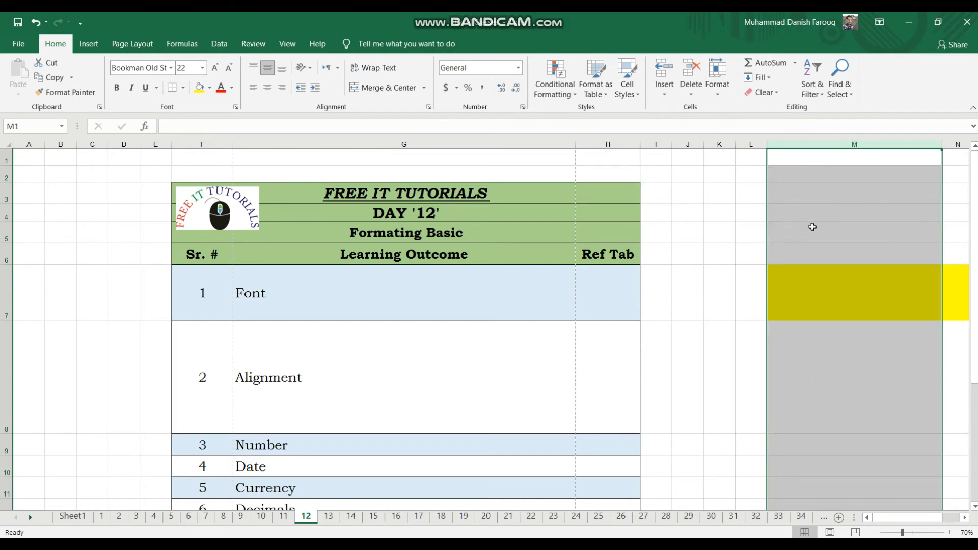
Look through the number formats available for the empty cell M3.
left_click(784, 196)
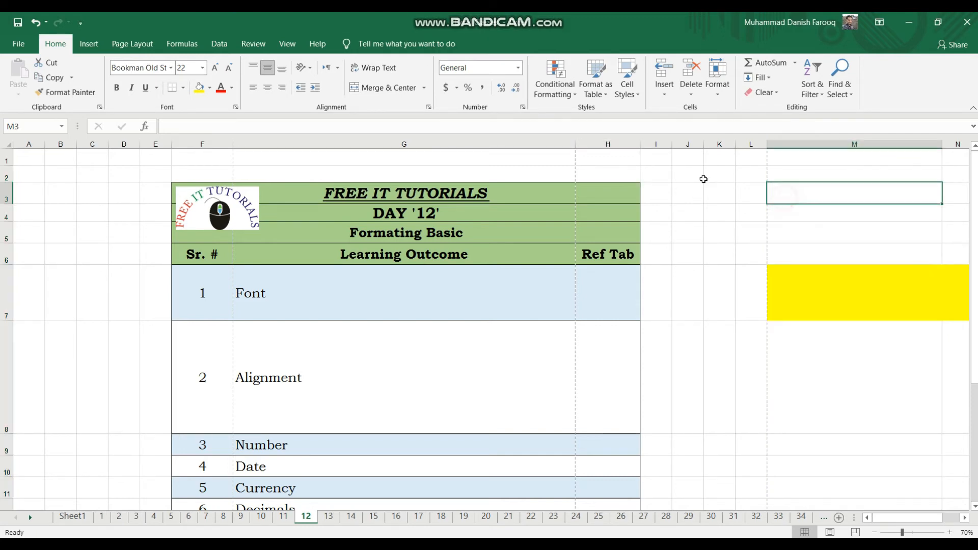
left_click(517, 67)
left_click(517, 70)
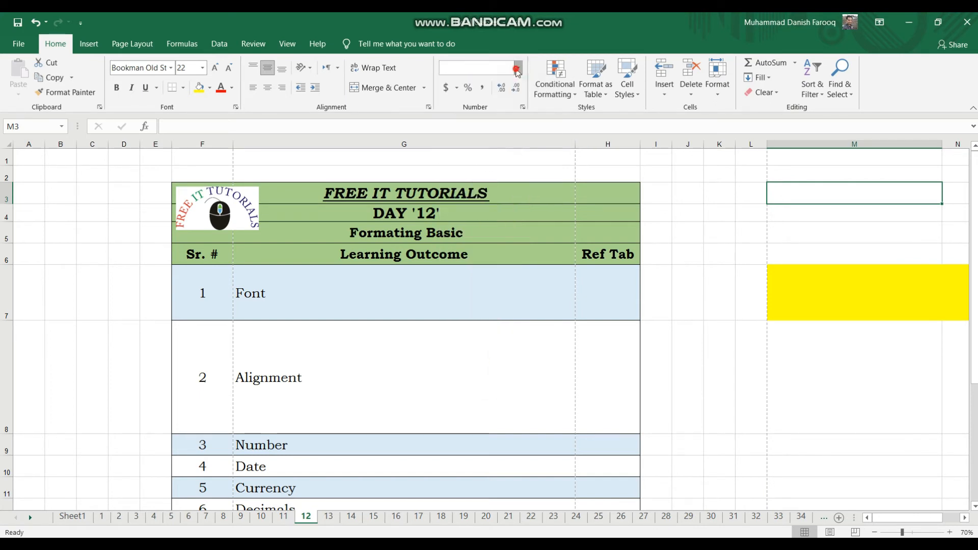
left_click(517, 71)
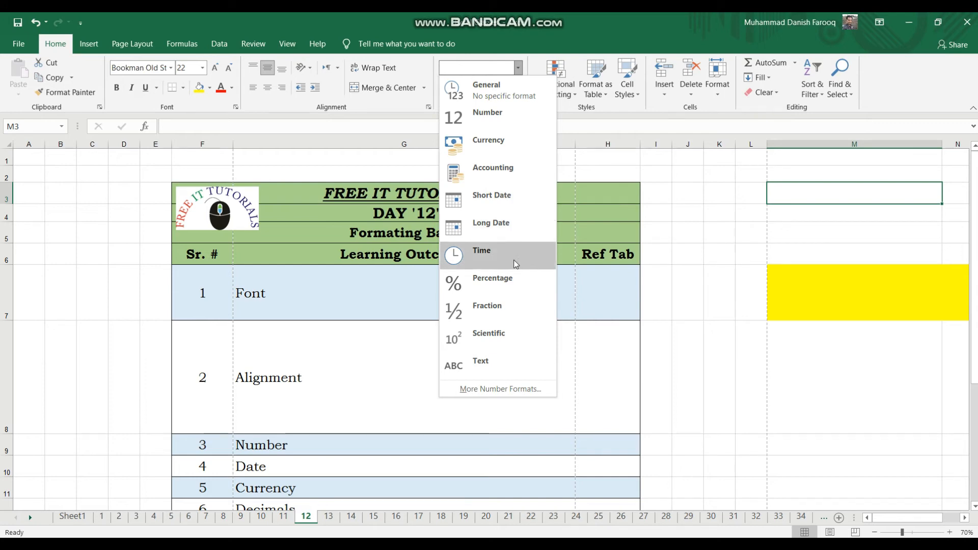
Enter 23 in cell M3 and apply the Short Date number format to it.
left_click(867, 190)
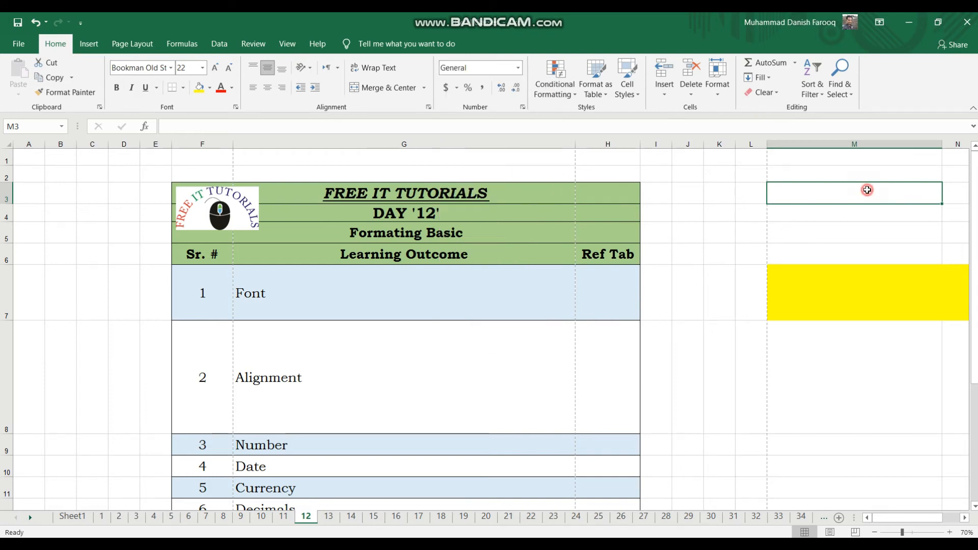
type("23")
key("Return")
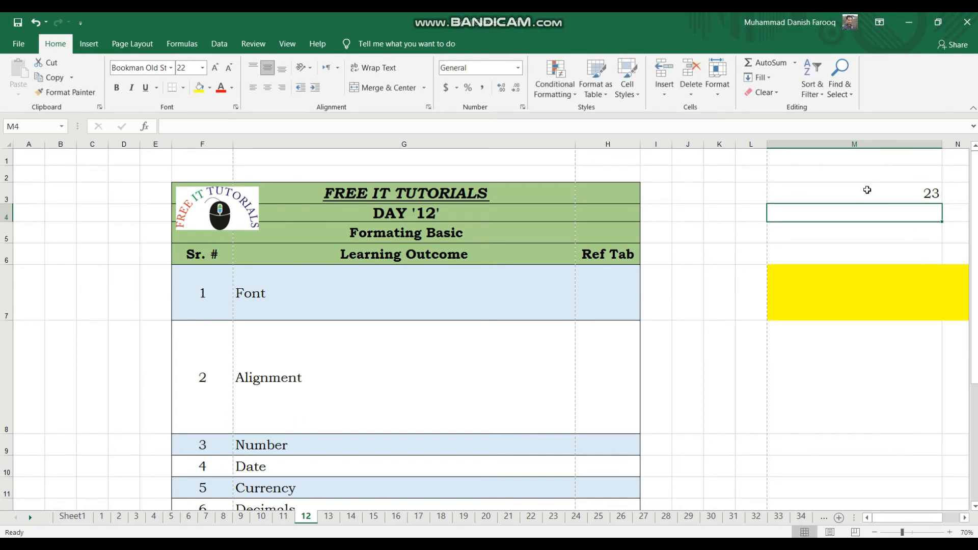
left_click(867, 190)
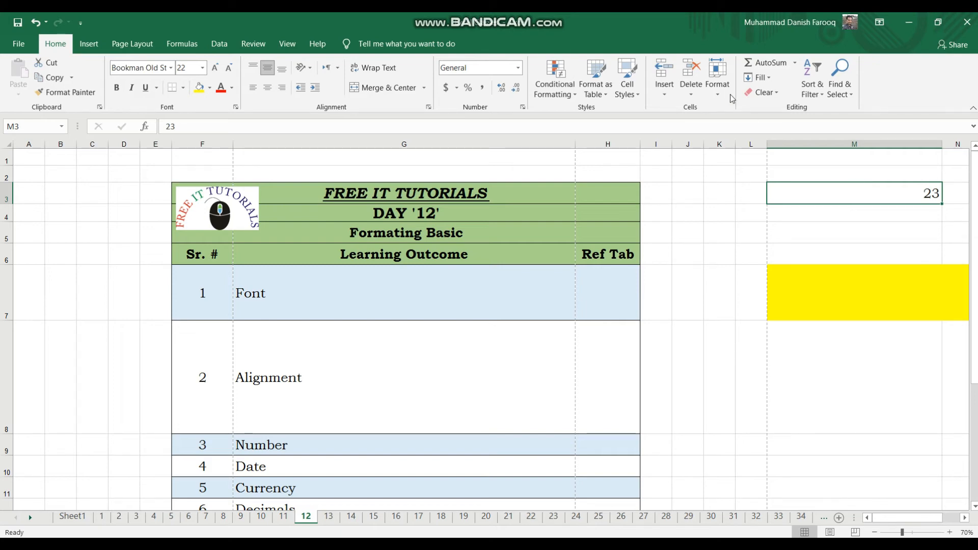
left_click(519, 68)
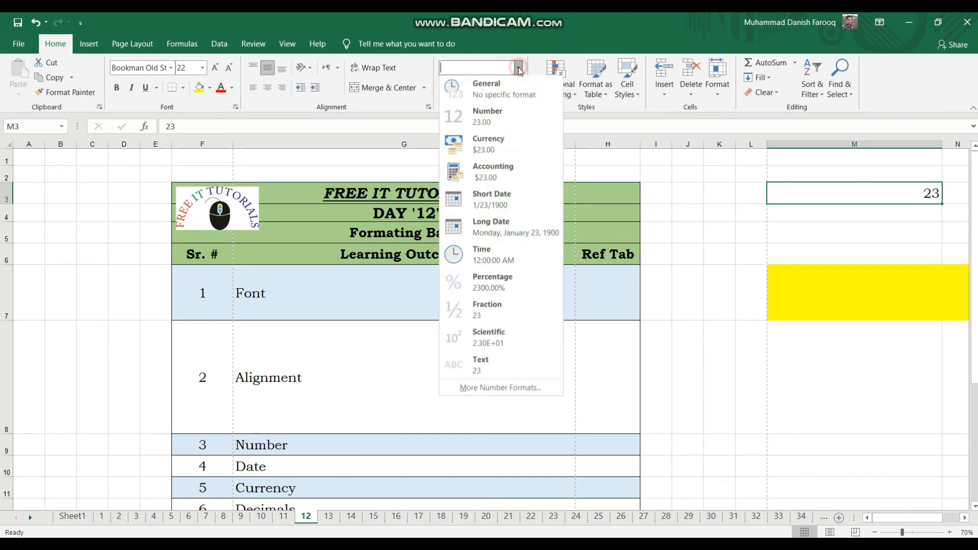
left_click(495, 195)
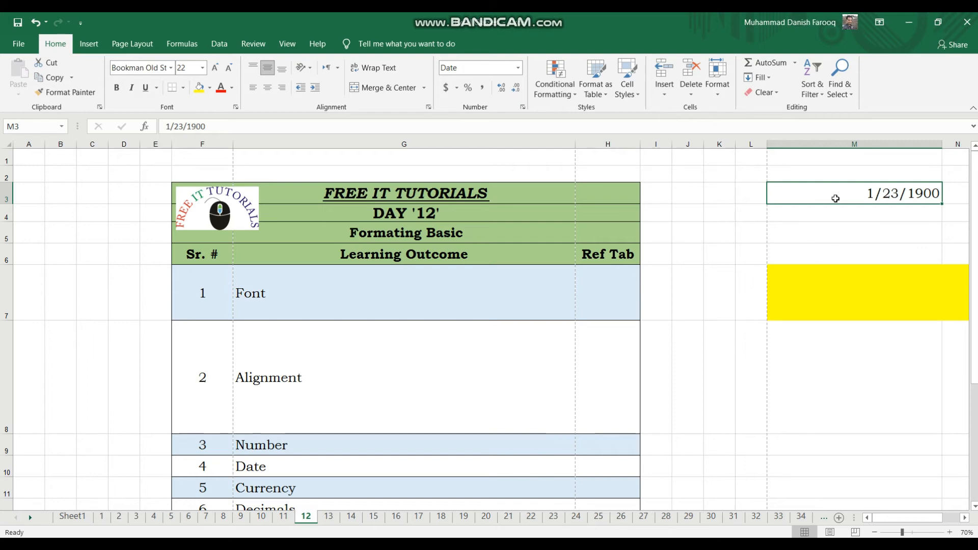
Change the year of the date in cell M3 to 2021 and clear the cell's content.
key("F2")
key("BackSpace")
key("BackSpace")
key("BackSpace")
key("BackSpace")
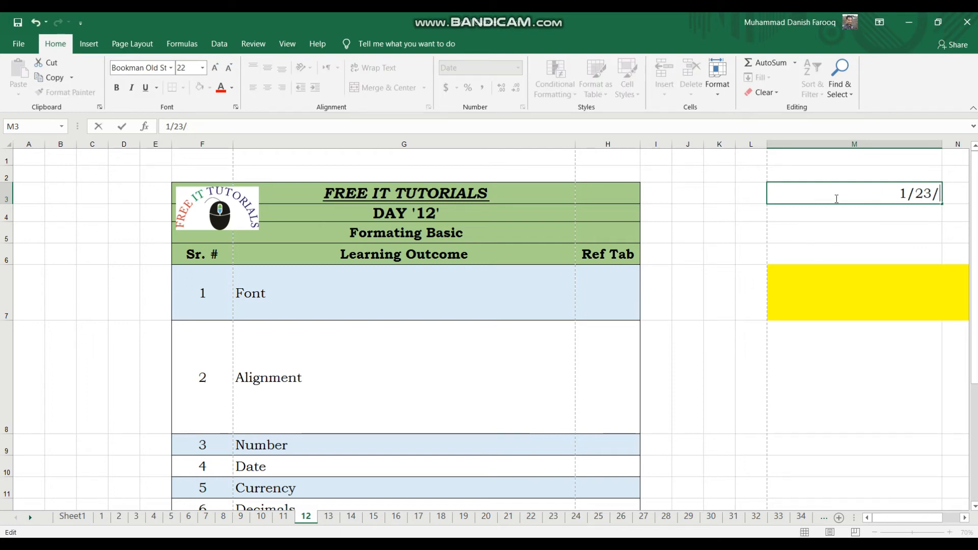
type("2021")
key("Return")
left_click(835, 199)
key("Delete")
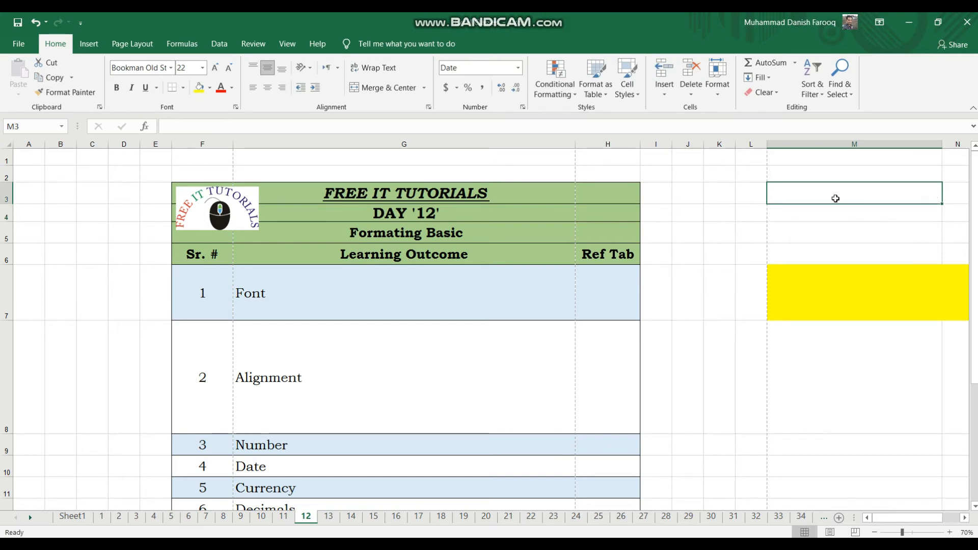
left_click(518, 68)
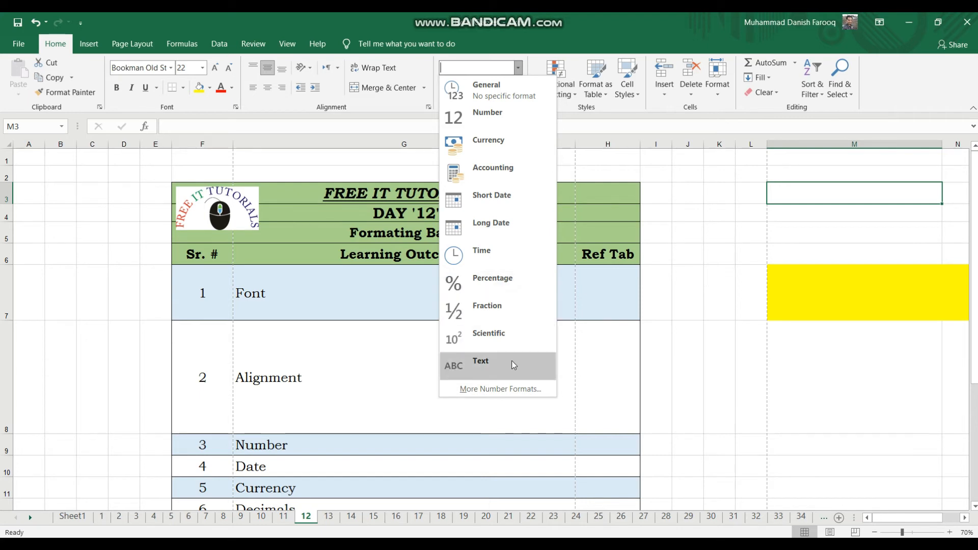
left_click(732, 303)
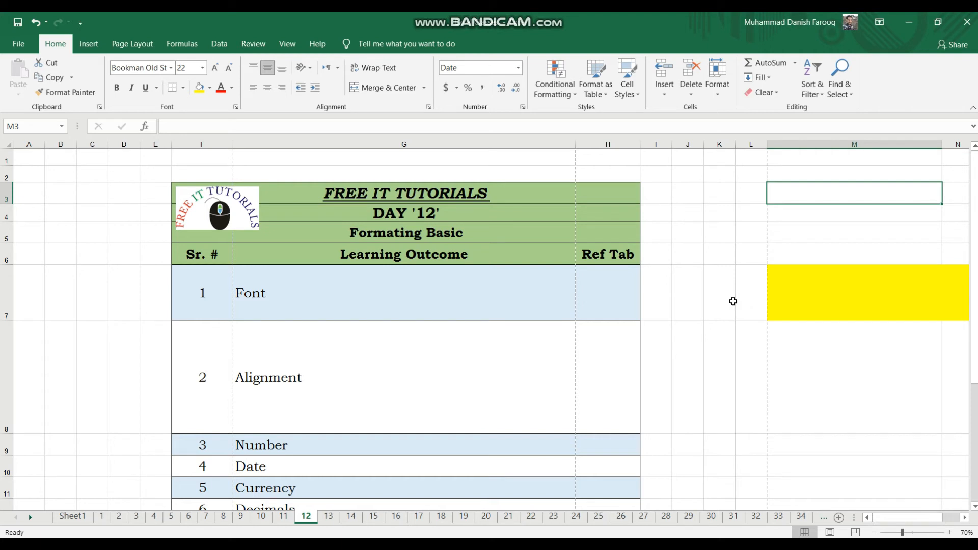
key("Home")
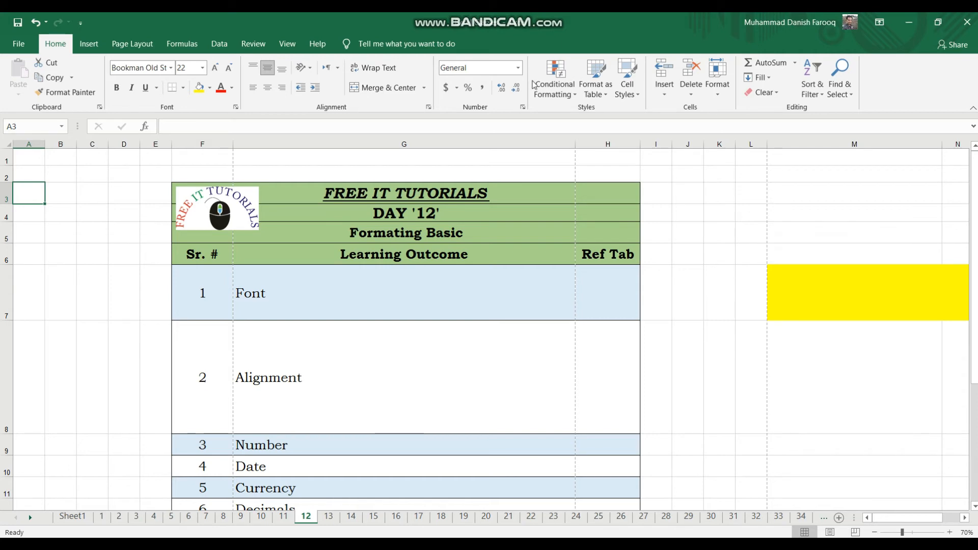
Enter the text google in cell M4 and keep that cell selected.
left_click(790, 212)
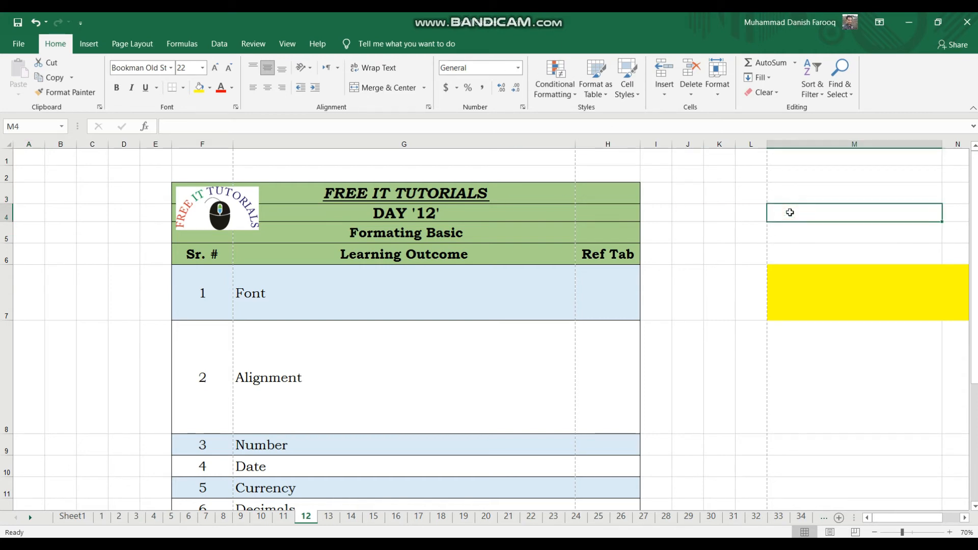
type("google")
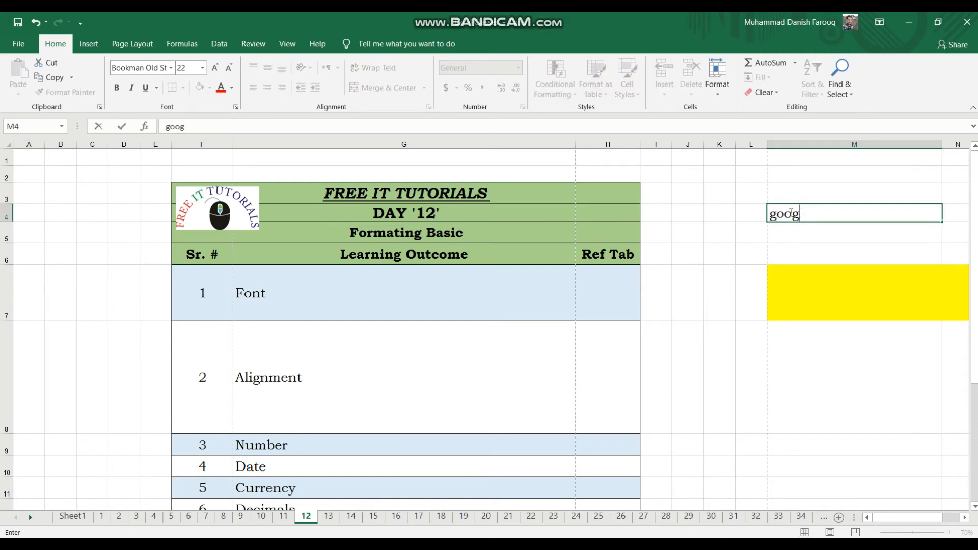
key("Return")
left_click(789, 213)
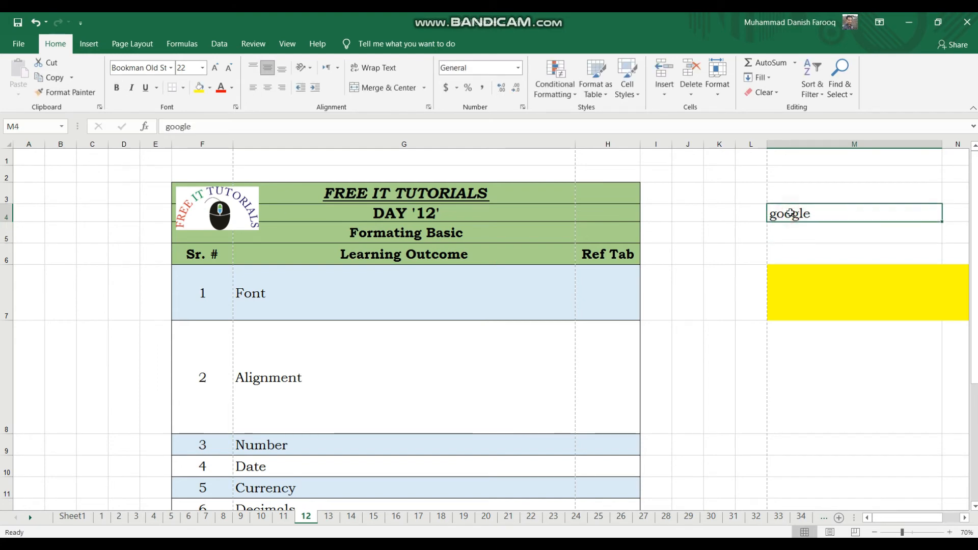
Open the full number format settings for cell M4 and examine the Number and Currency categories, including the currency symbols.
left_click(518, 70)
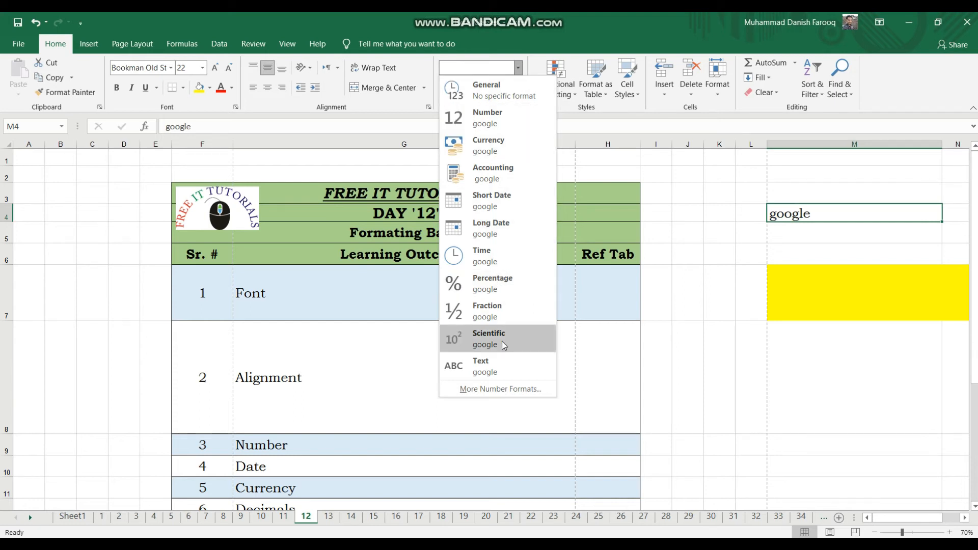
left_click(502, 389)
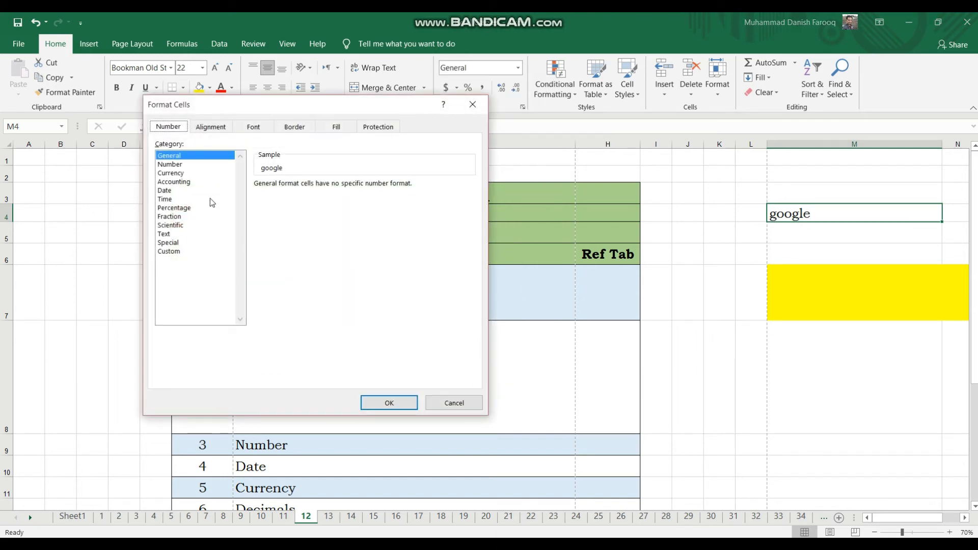
left_click(180, 166)
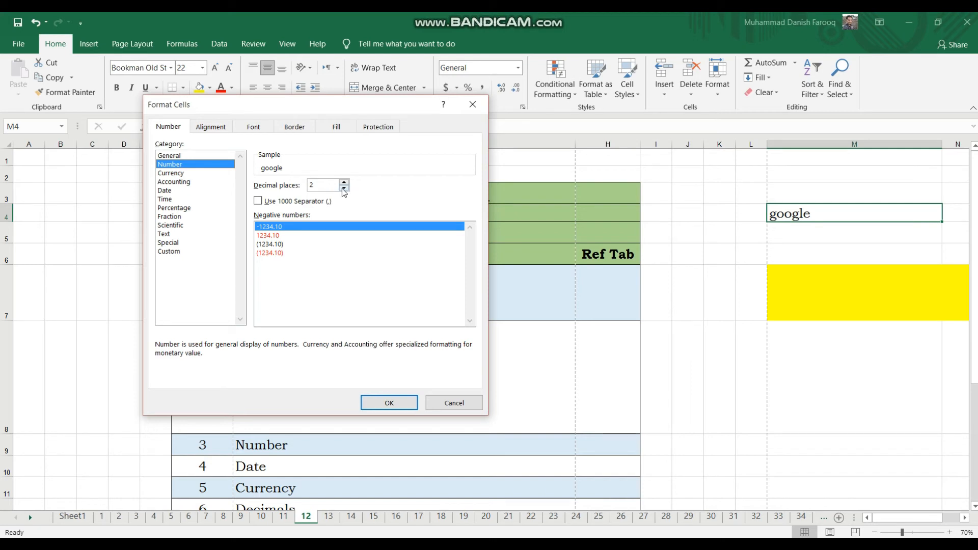
left_click(180, 173)
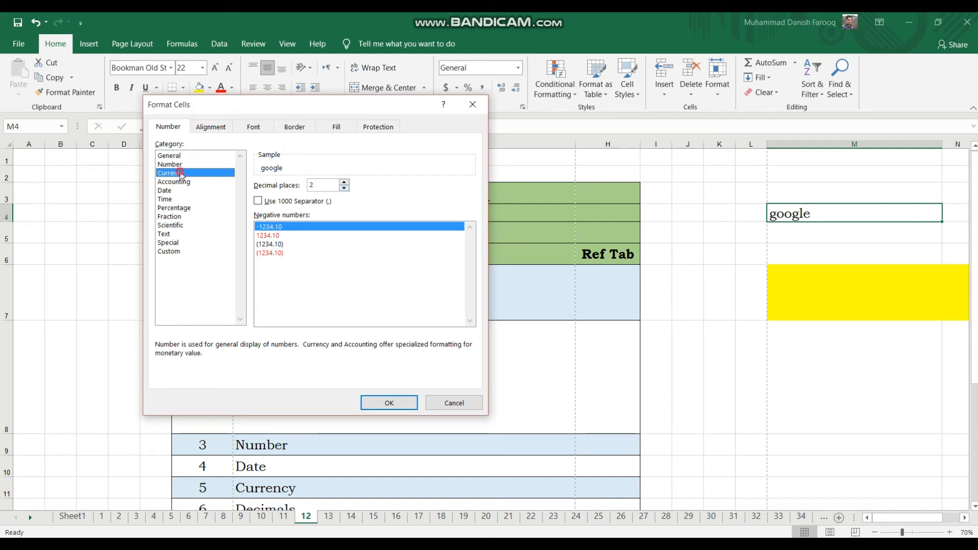
left_click(471, 202)
left_click(470, 202)
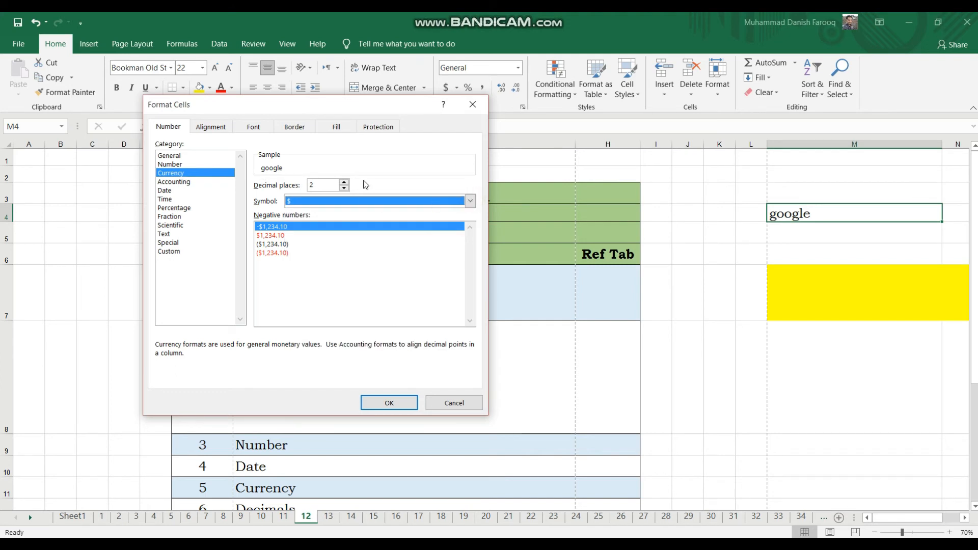
left_click(470, 201)
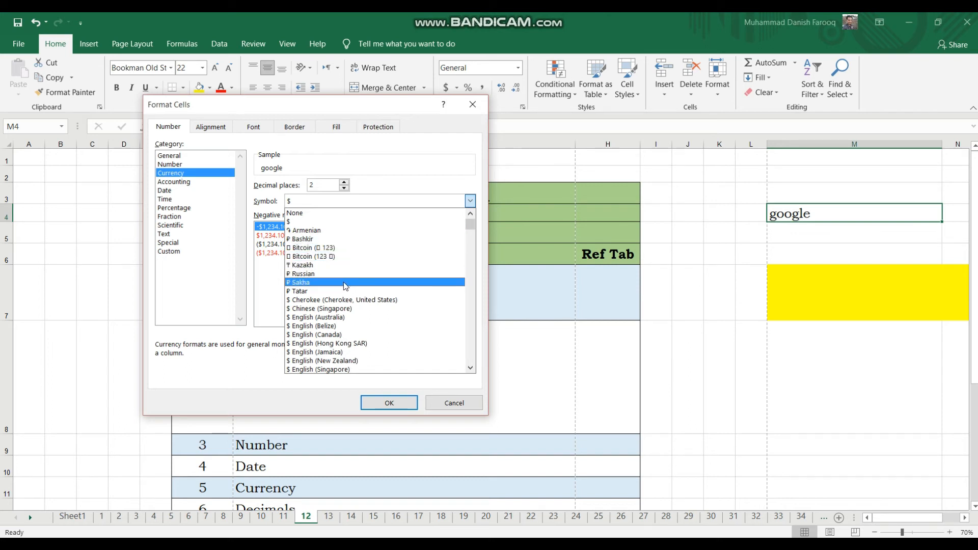
left_click(249, 297)
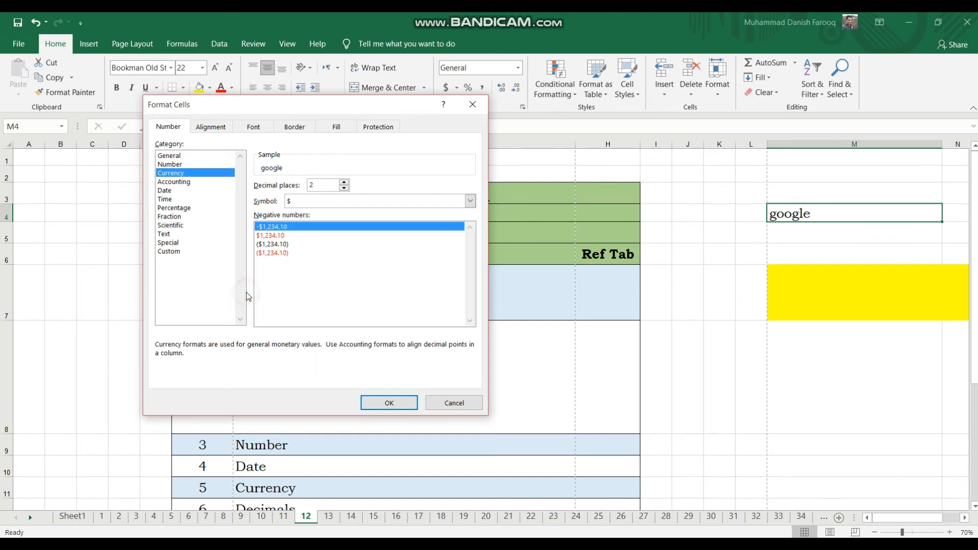
Examine the Accounting category and the currency symbols it offers.
left_click(185, 185)
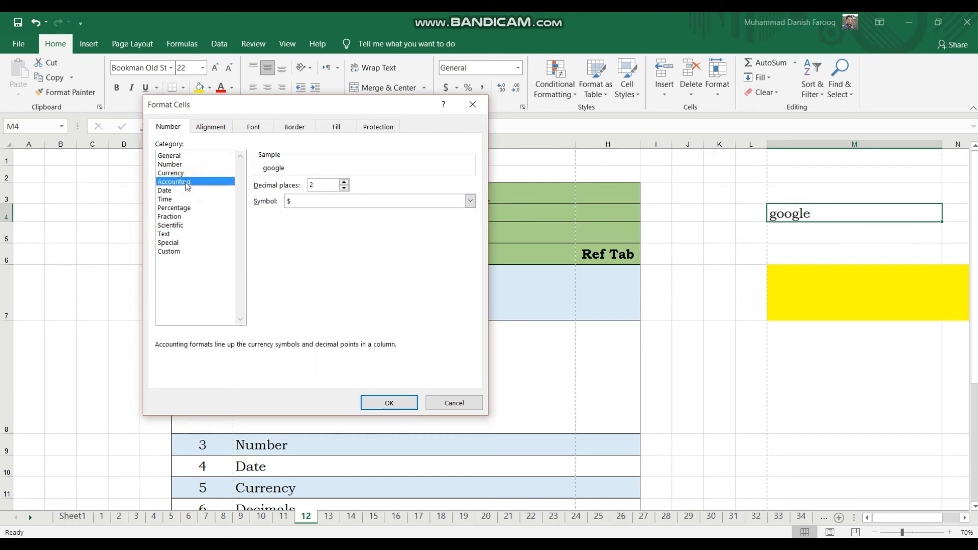
left_click(470, 201)
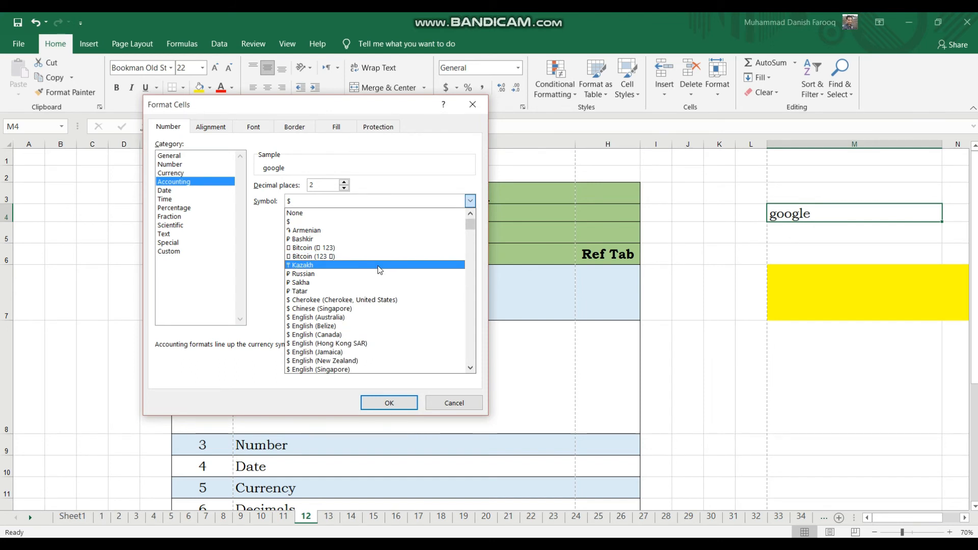
left_click_drag(472, 224, 482, 205)
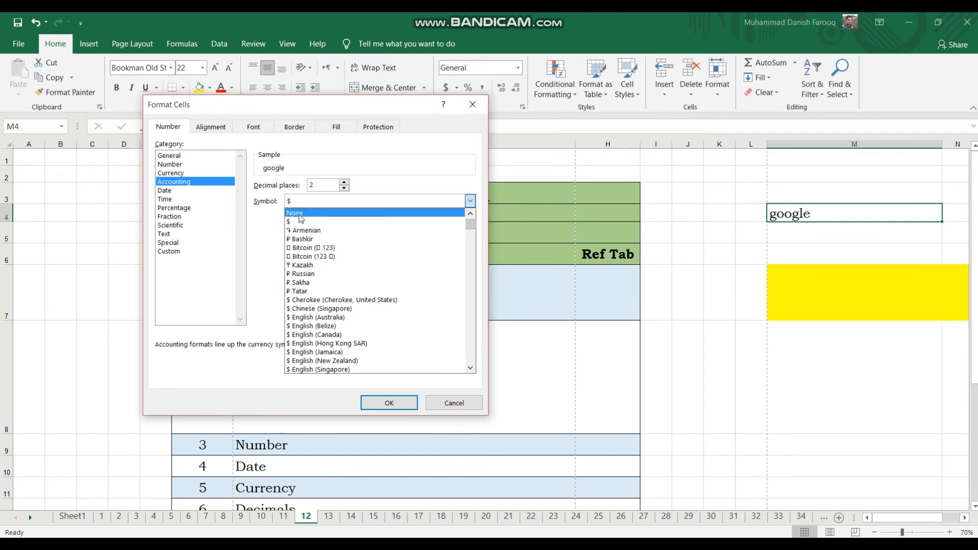
left_click(269, 218)
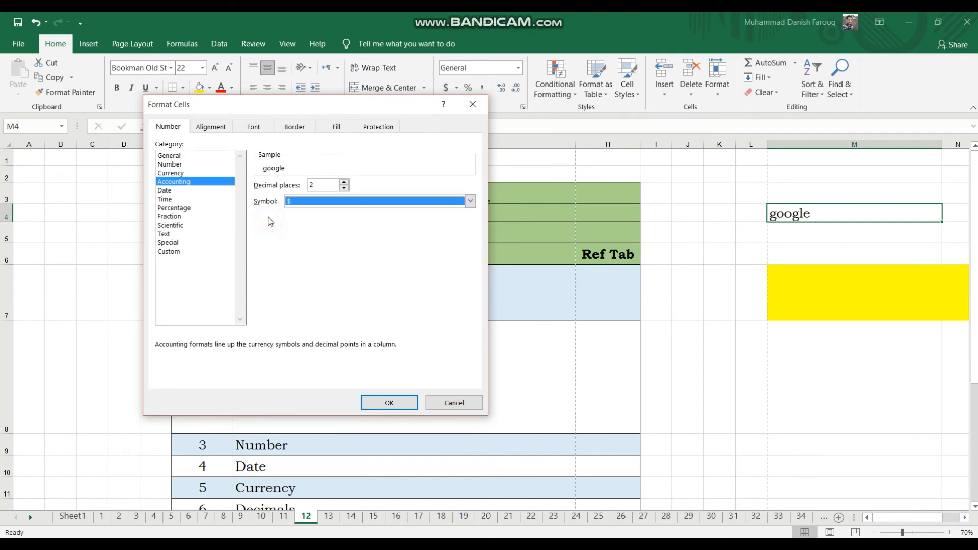
Try raising the Accounting format's decimal places to 7 and lowering them again.
left_click(342, 184)
left_click(341, 183)
left_click(342, 183)
left_click(342, 184)
left_click(342, 183)
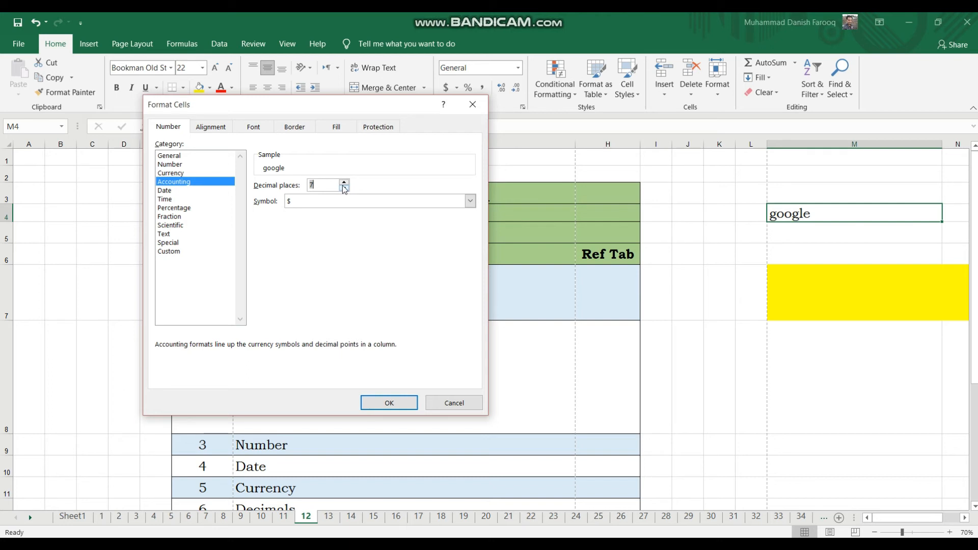
left_click(344, 189)
left_click(345, 189)
left_click(345, 189)
left_click(344, 189)
left_click(345, 189)
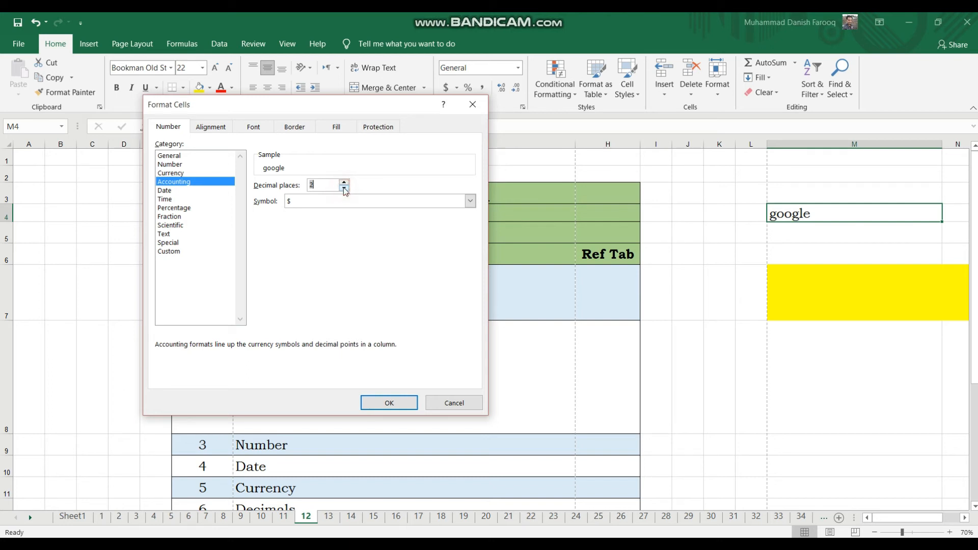
Examine the Date category and the date display types it offers for English (United States).
left_click(165, 190)
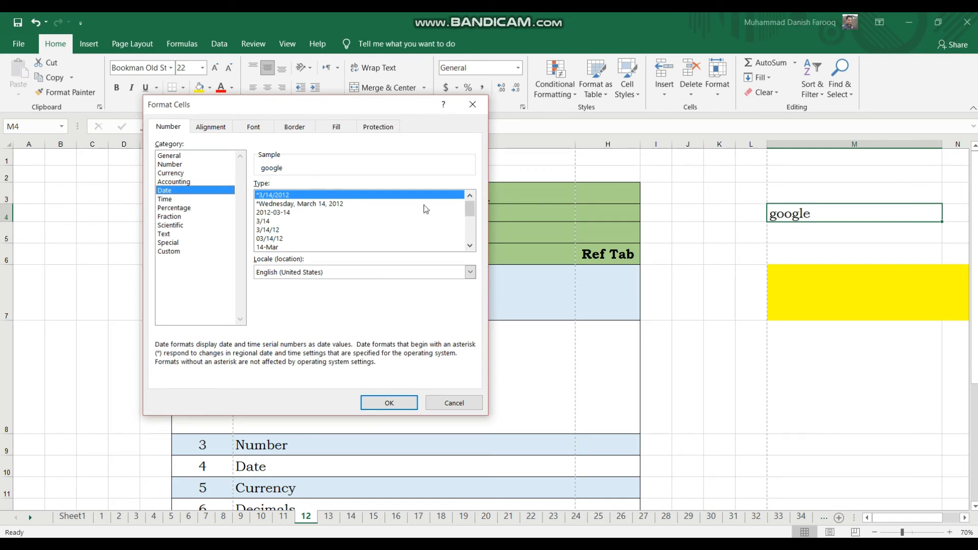
left_click(470, 246)
left_click(470, 246)
left_click(469, 246)
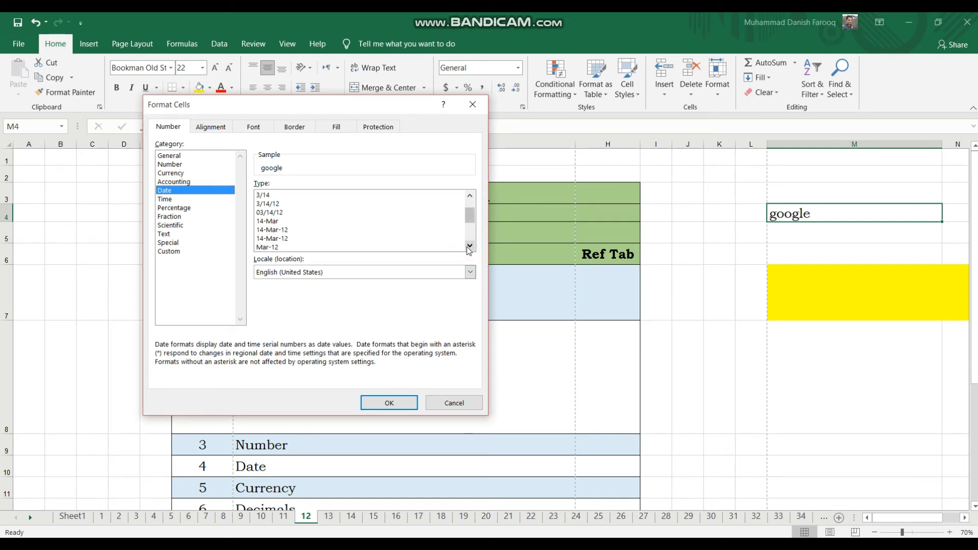
left_click(469, 246)
left_click(469, 246)
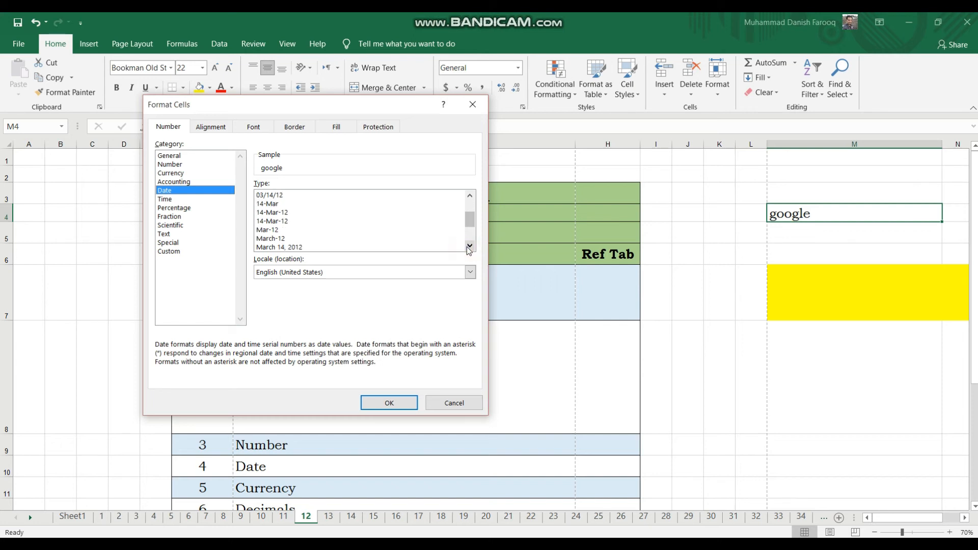
left_click(470, 246)
left_click(469, 246)
left_click(469, 246)
left_click(470, 246)
left_click(469, 246)
left_click(469, 246)
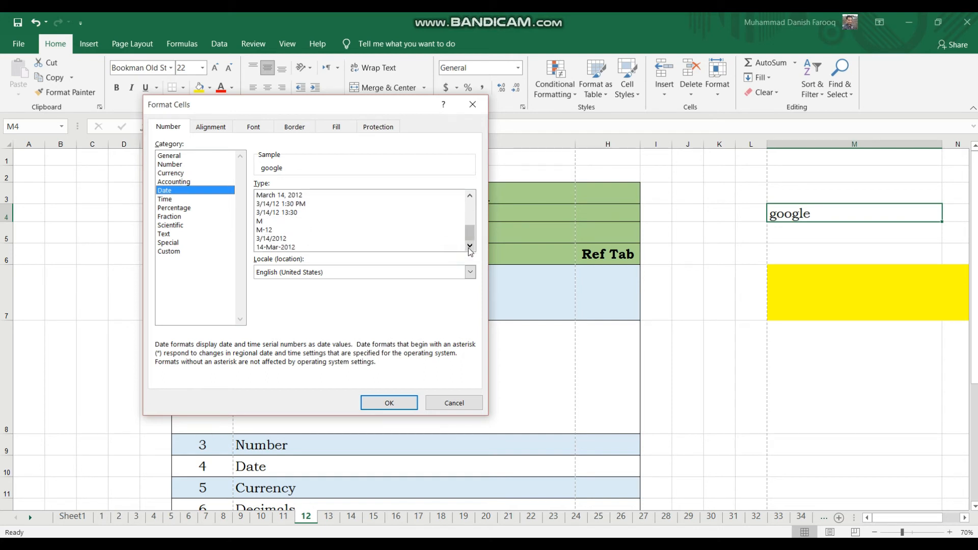
Set the locale of the Date format to French (Luxembourg).
left_click(469, 272)
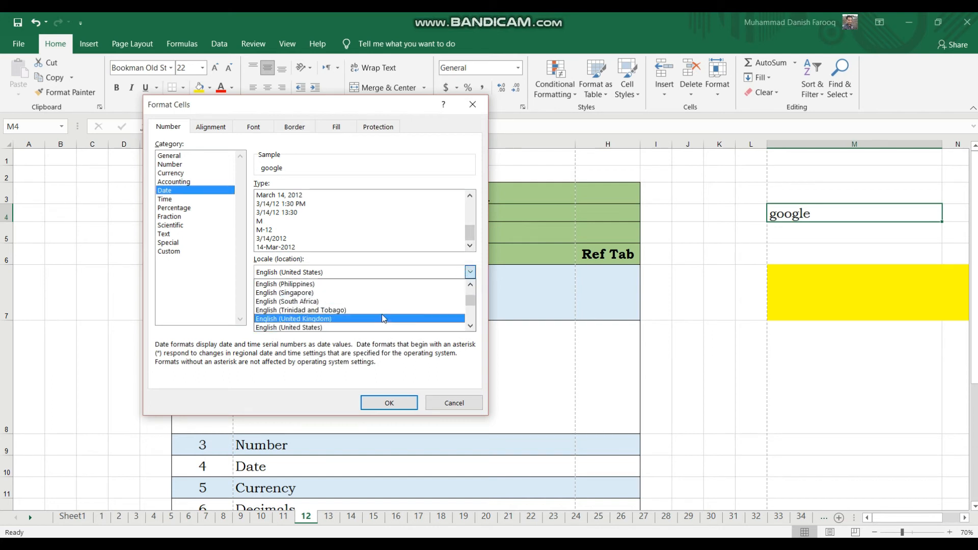
left_click(470, 326)
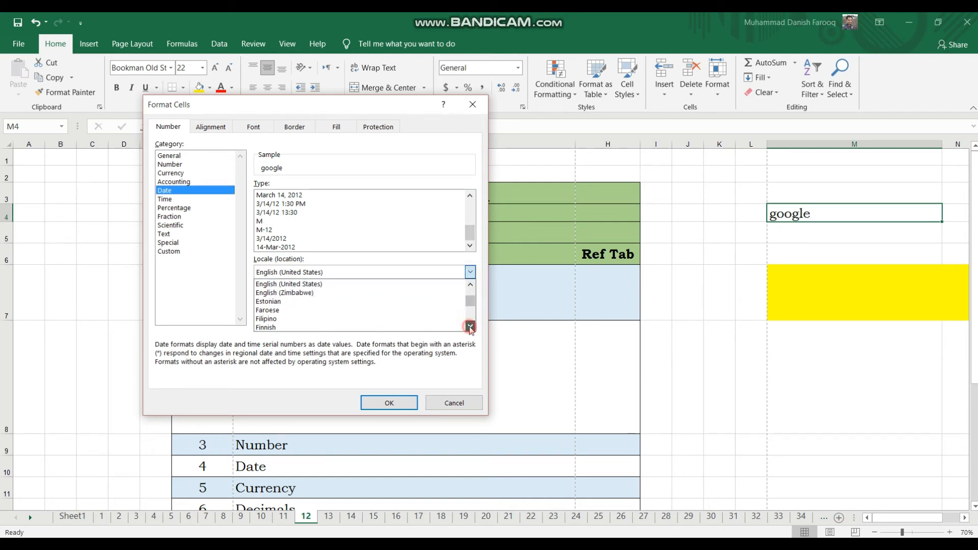
left_click(469, 326)
left_click(470, 326)
left_click(469, 326)
left_click(470, 326)
left_click(470, 326)
left_click(357, 327)
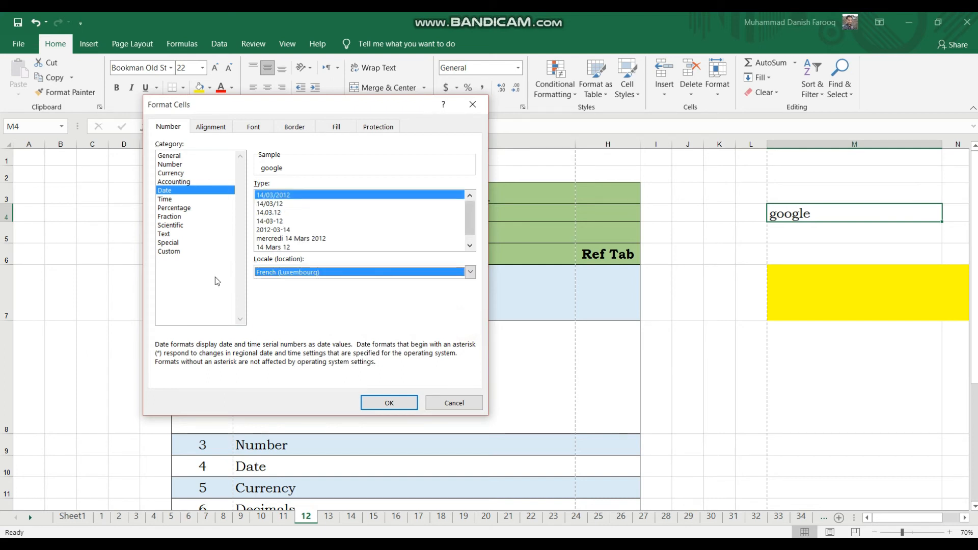
Examine the options of the Time, Percentage and Fraction categories, including the list of fraction types.
left_click(168, 199)
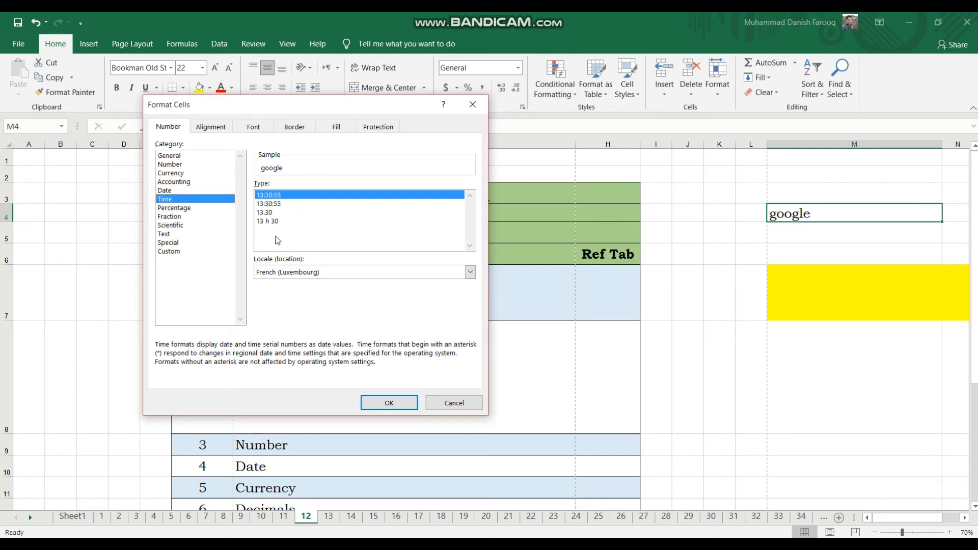
left_click(173, 208)
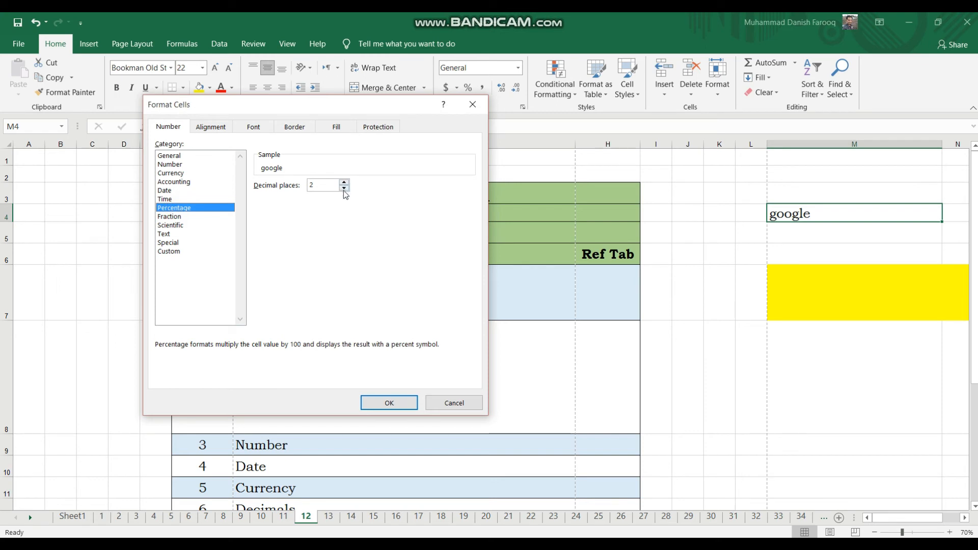
left_click(171, 217)
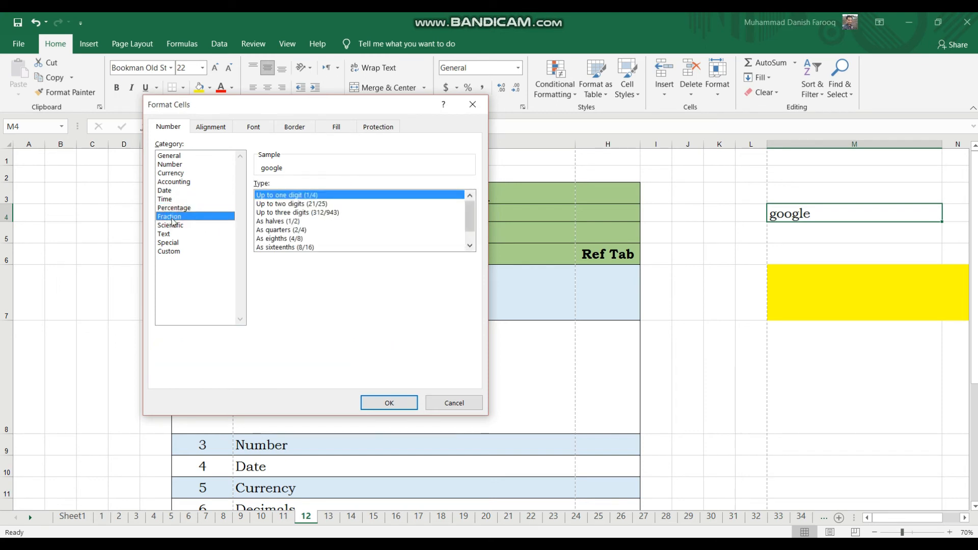
left_click(470, 246)
left_click(470, 246)
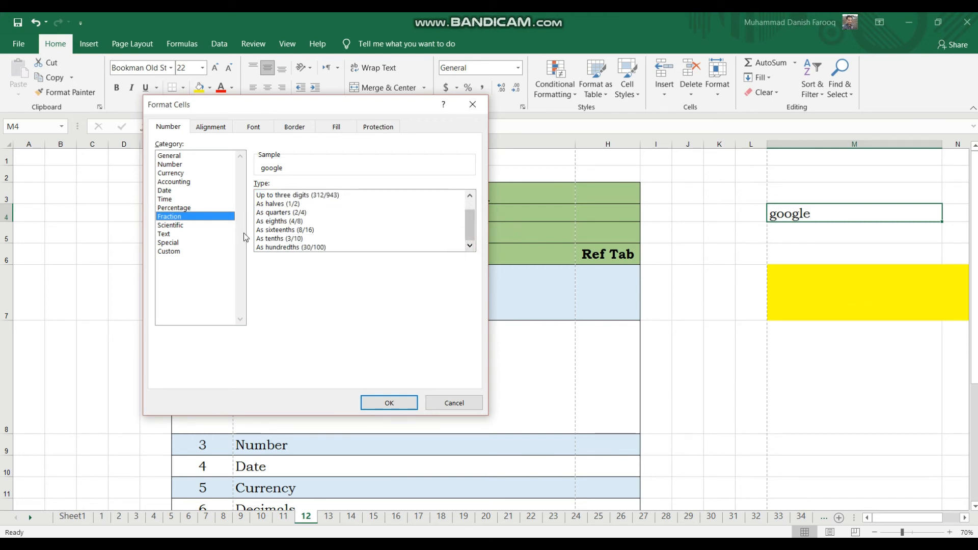
Examine the Scientific, Text and Special number categories, including the locale list of the Special category.
left_click(186, 226)
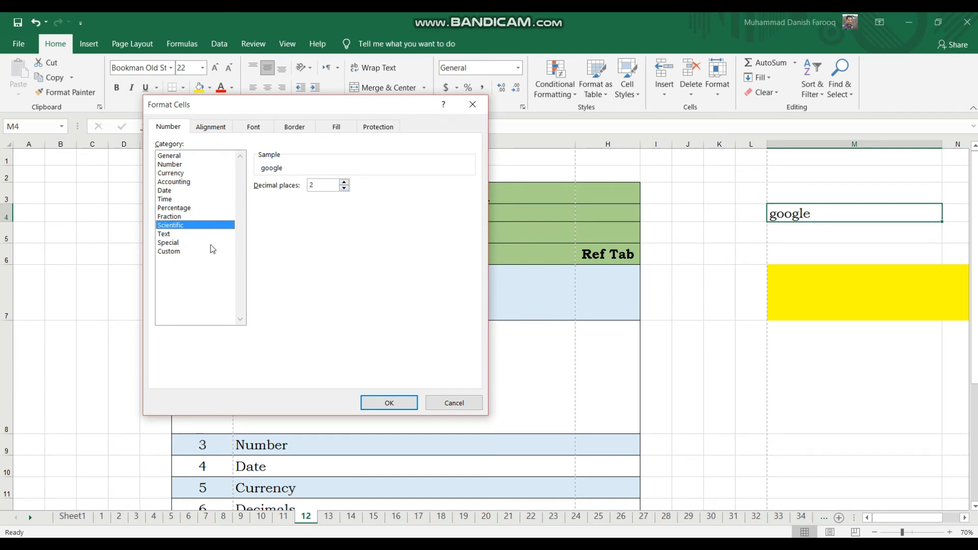
left_click(171, 233)
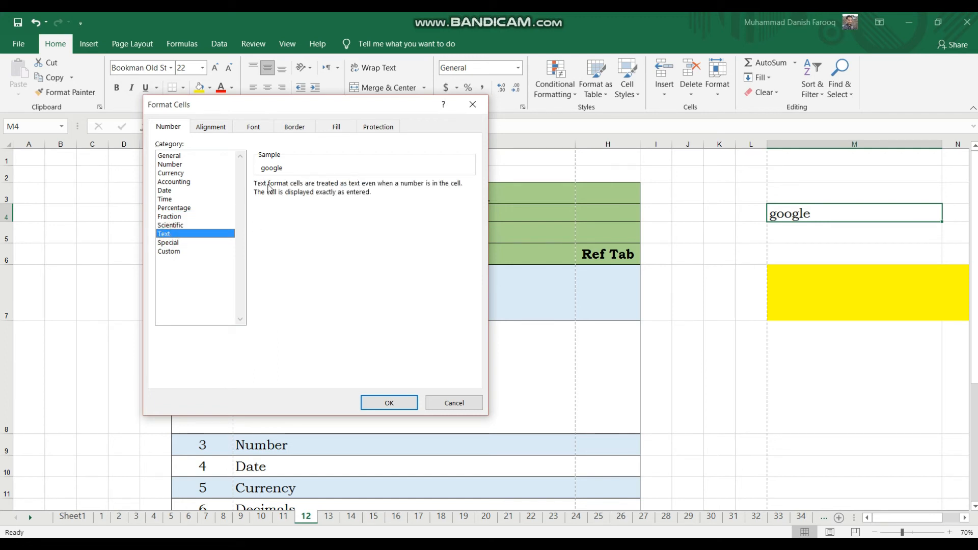
left_click(169, 243)
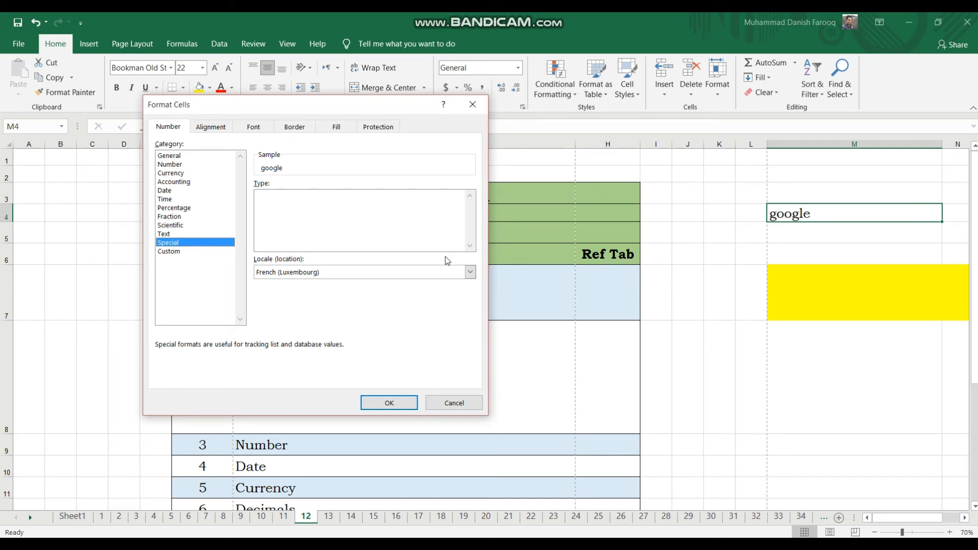
left_click(470, 272)
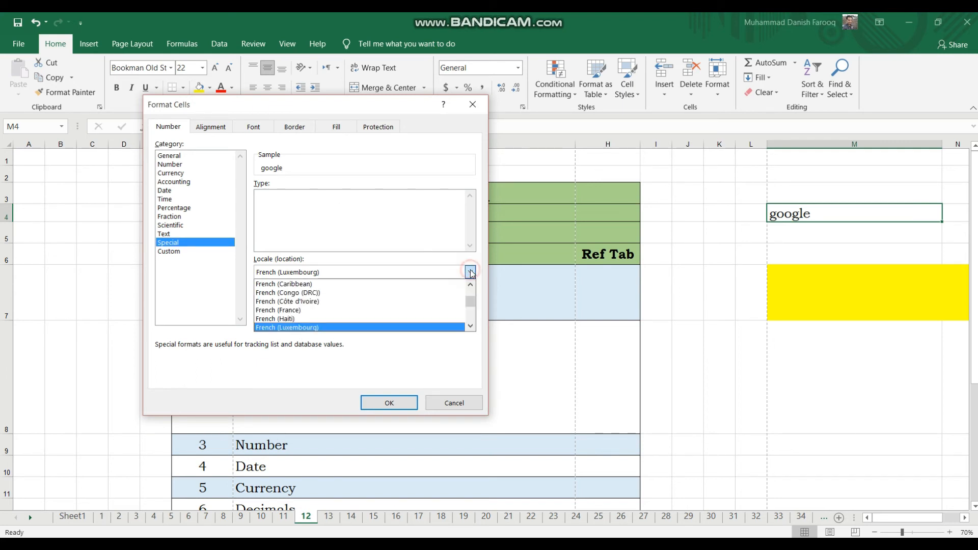
left_click(471, 273)
left_click(398, 232)
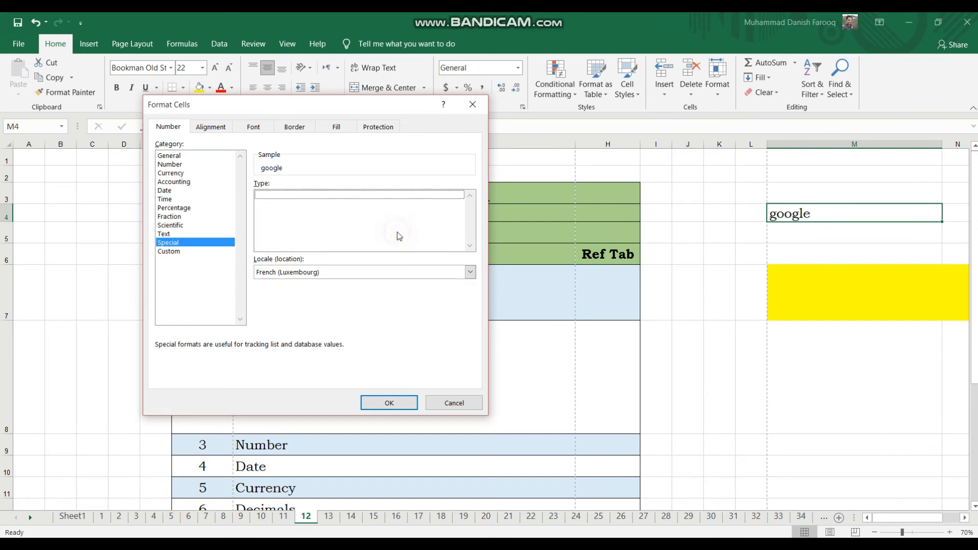
Examine the Custom category and read through its list of number format codes.
left_click(177, 252)
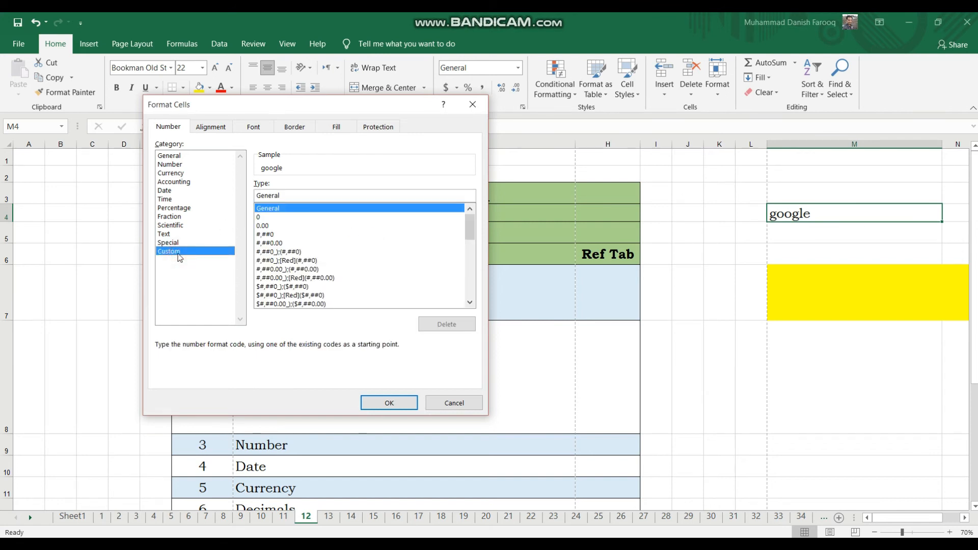
left_click(469, 302)
left_click(470, 302)
left_click(470, 301)
left_click(470, 302)
left_click(469, 301)
left_click(469, 302)
left_click(469, 302)
left_click(470, 301)
left_click(470, 302)
left_click(470, 302)
left_click(470, 302)
left_click(470, 302)
left_click(470, 302)
left_click(470, 301)
left_click(469, 302)
left_click(470, 302)
left_click(469, 302)
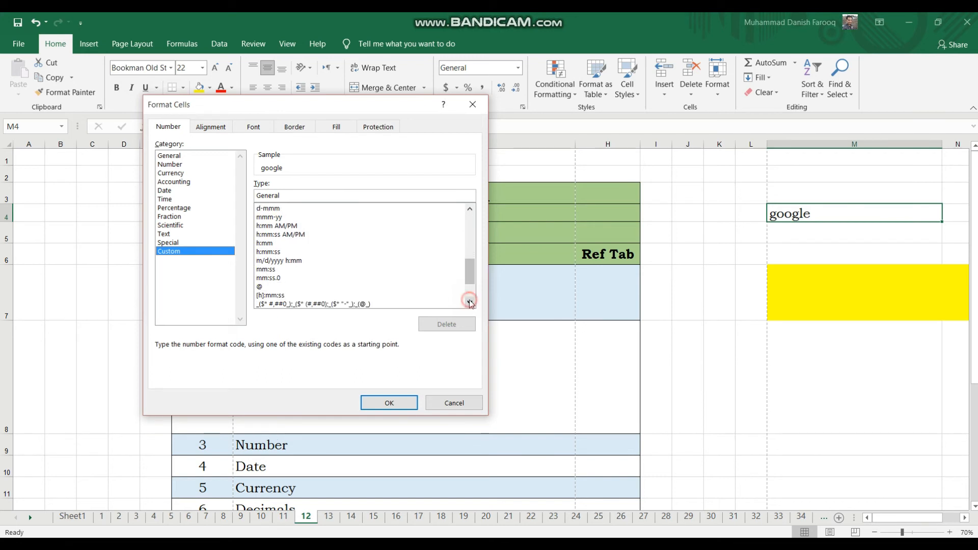
Examine the alignment options for cell M4 and try the Italic and Bold Italic font styles.
left_click(213, 127)
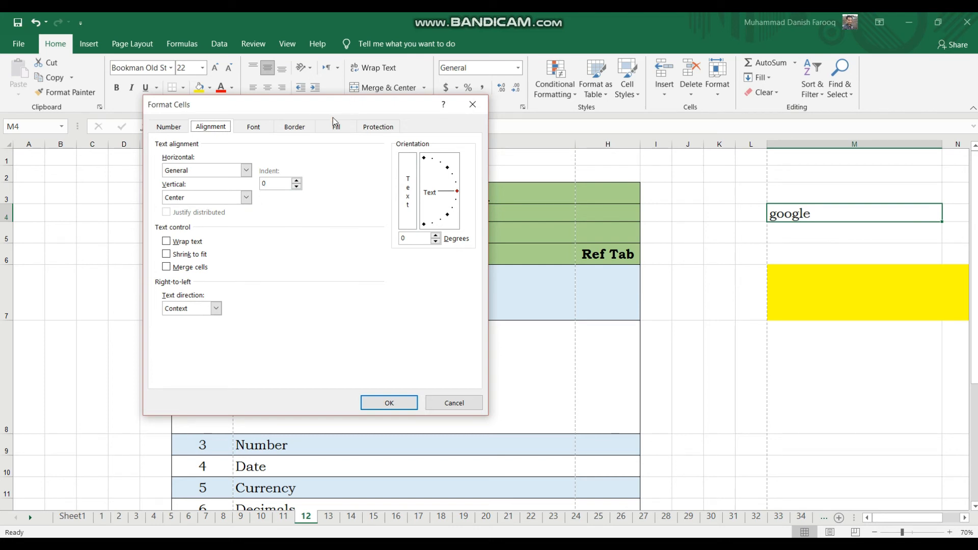
left_click_drag(331, 102, 363, 110)
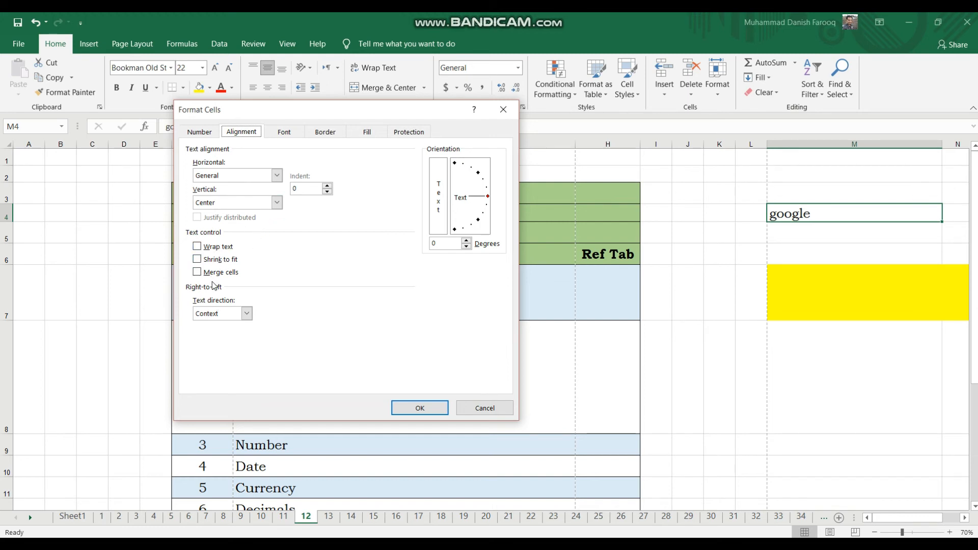
left_click(293, 135)
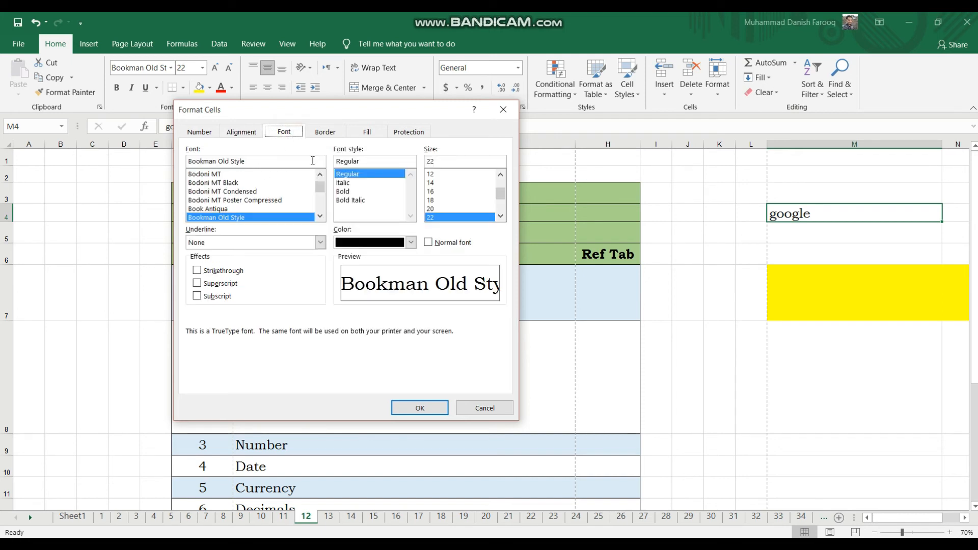
left_click(347, 201)
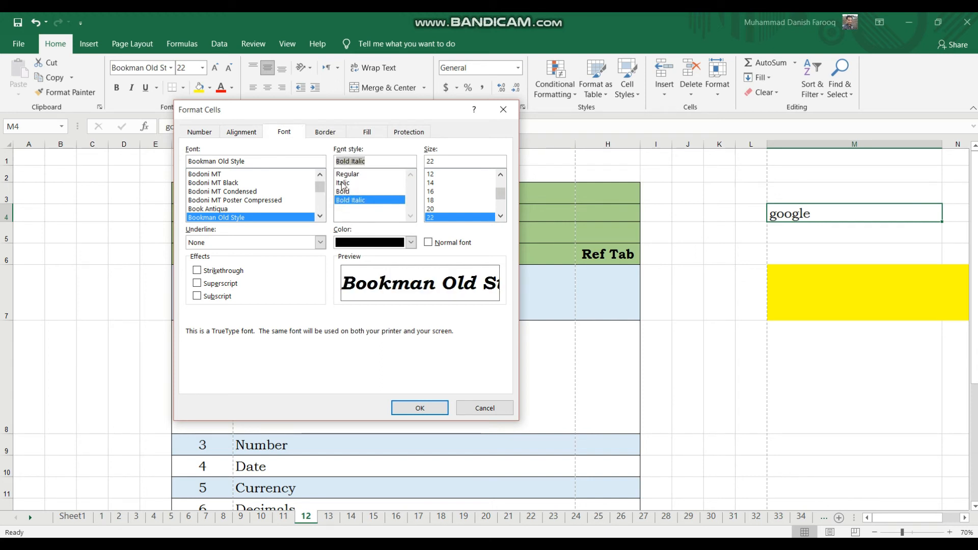
left_click(343, 183)
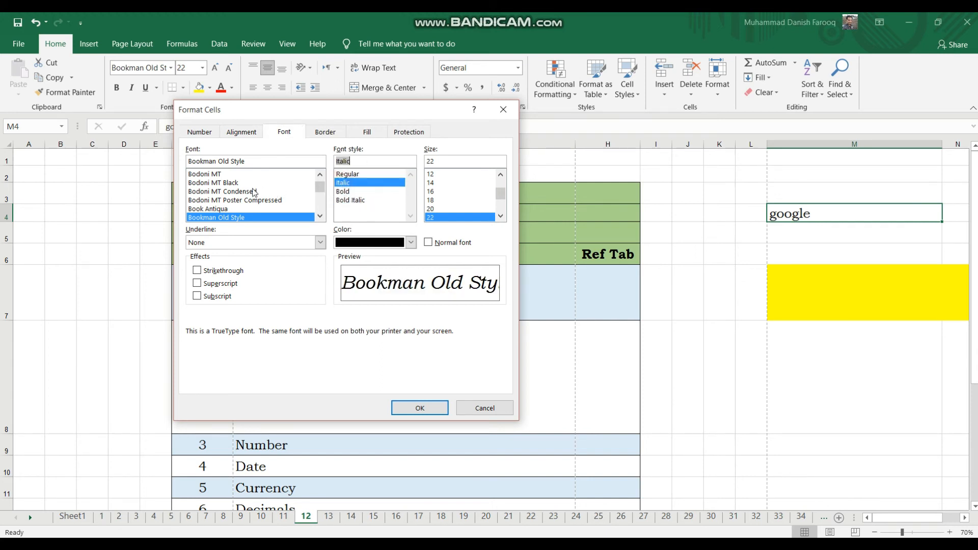
left_click(360, 201)
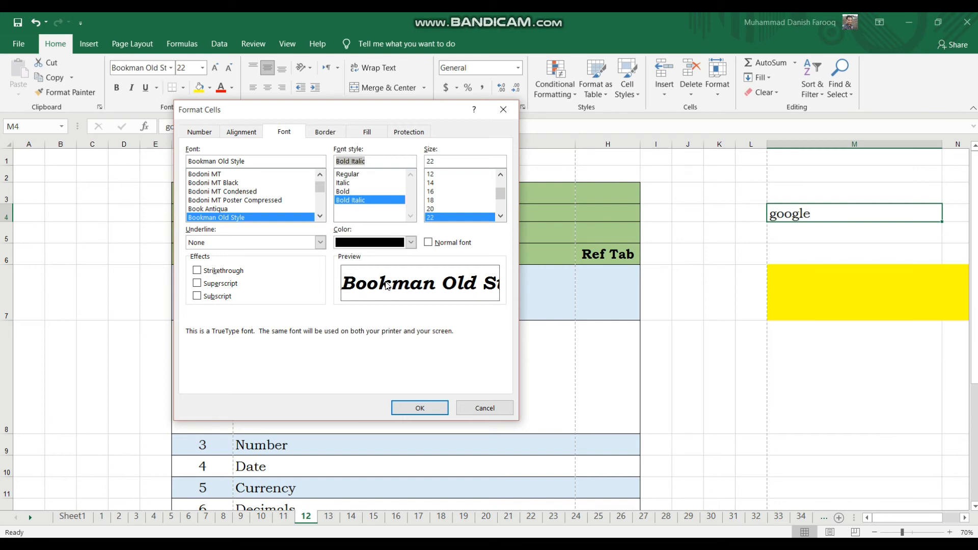
Examine the font size, colour, underline and border options, and leave the cell formatting dialog without applying anything.
left_click(505, 219)
left_click(506, 220)
left_click(502, 217)
left_click(503, 217)
left_click(502, 216)
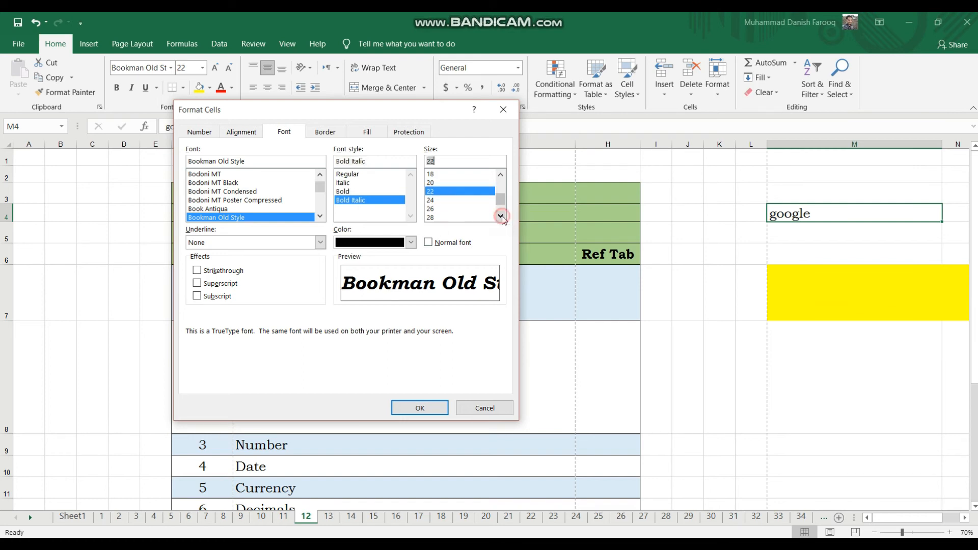
left_click(410, 243)
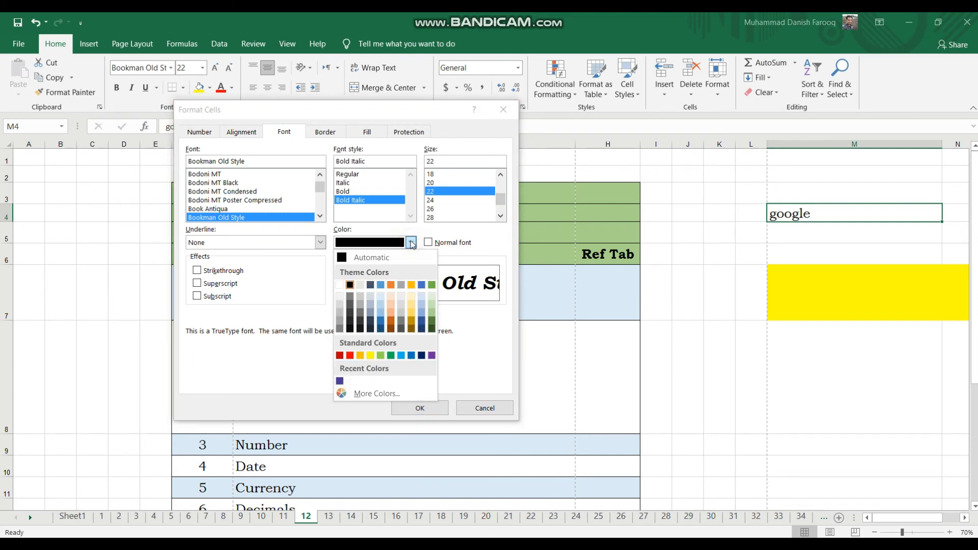
left_click(410, 244)
left_click(321, 243)
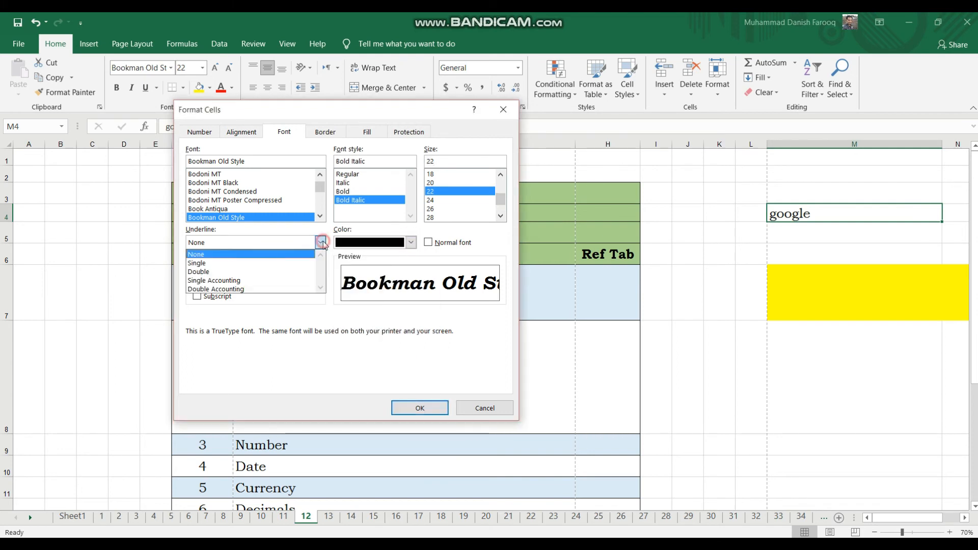
left_click(322, 244)
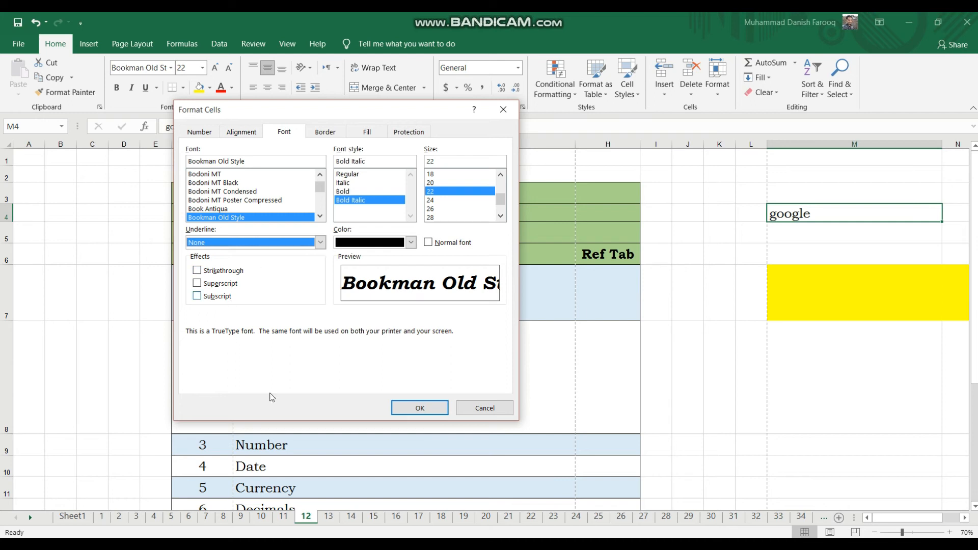
left_click(325, 132)
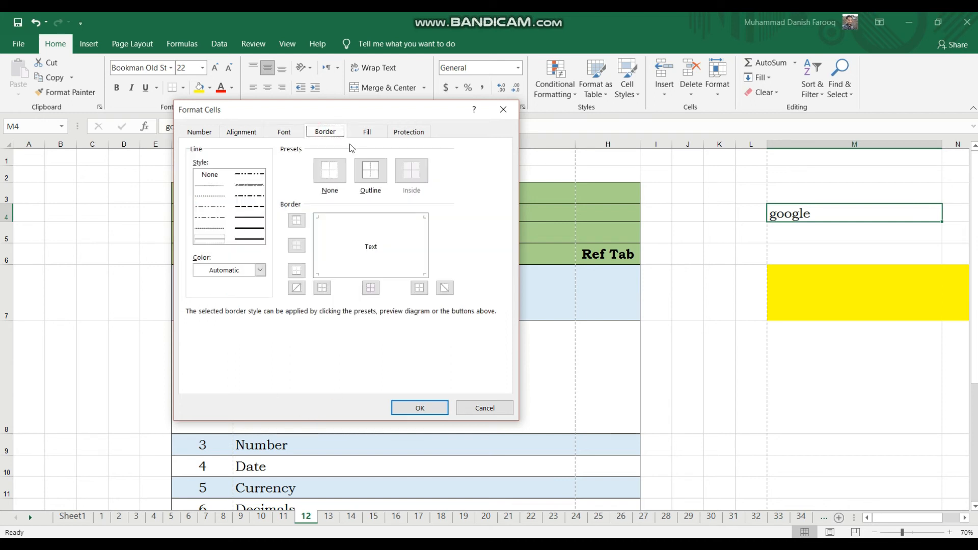
left_click(503, 109)
left_click(710, 275)
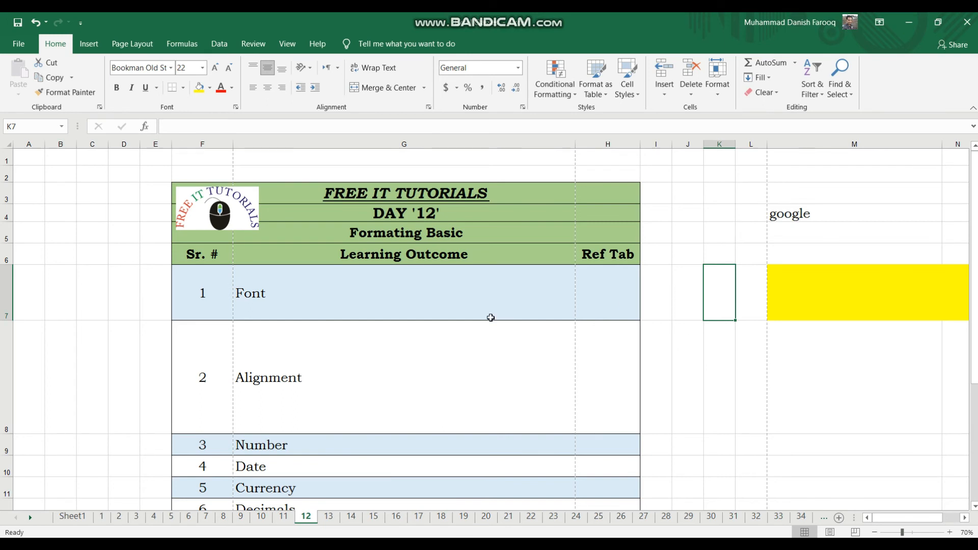
Enter the text "google is a serach engine" in cell G28 below the table.
scroll(491, 318, "down", 7)
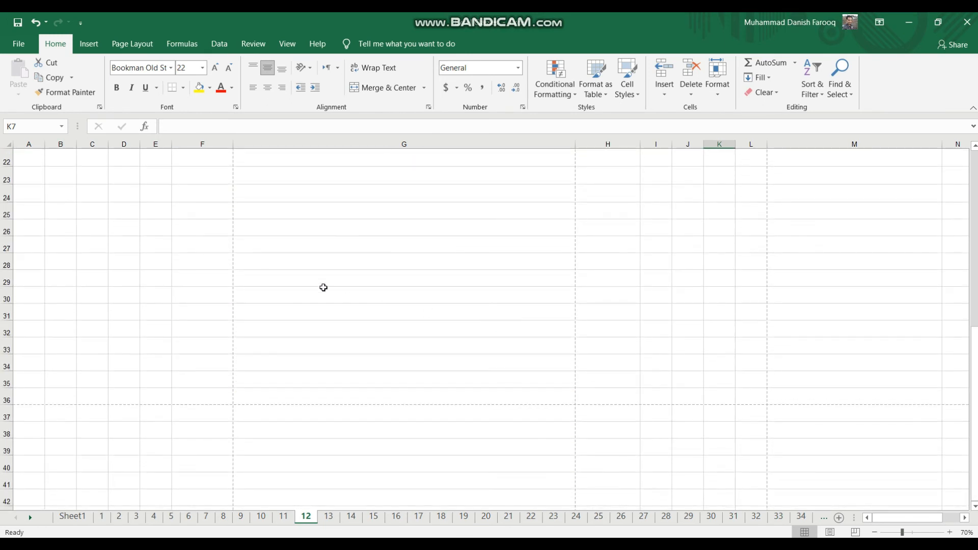
left_click(309, 263)
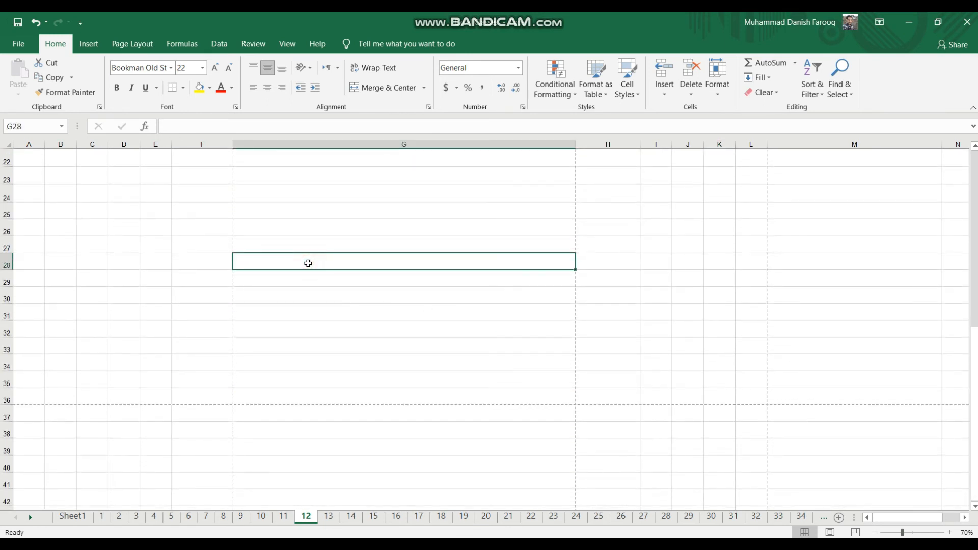
type("gog")
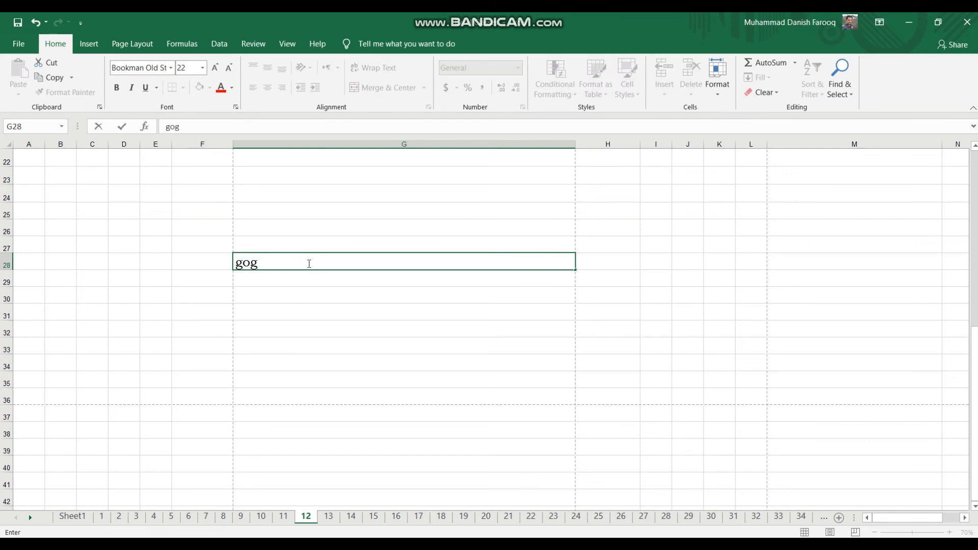
key("BackSpace")
type("ogle is a serach engine")
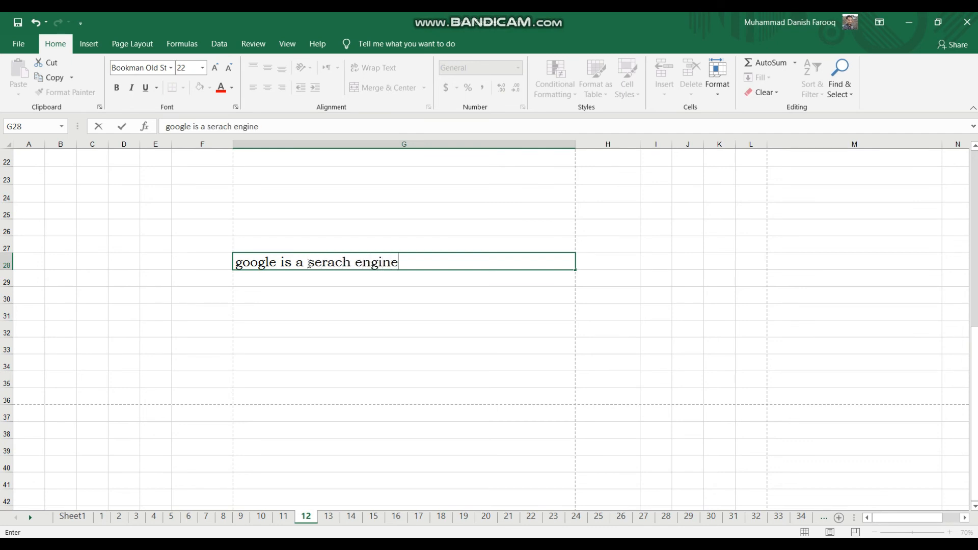
key("Return")
Centre the text of G28 horizontally and vertically, and make row 28 taller.
left_click(309, 256)
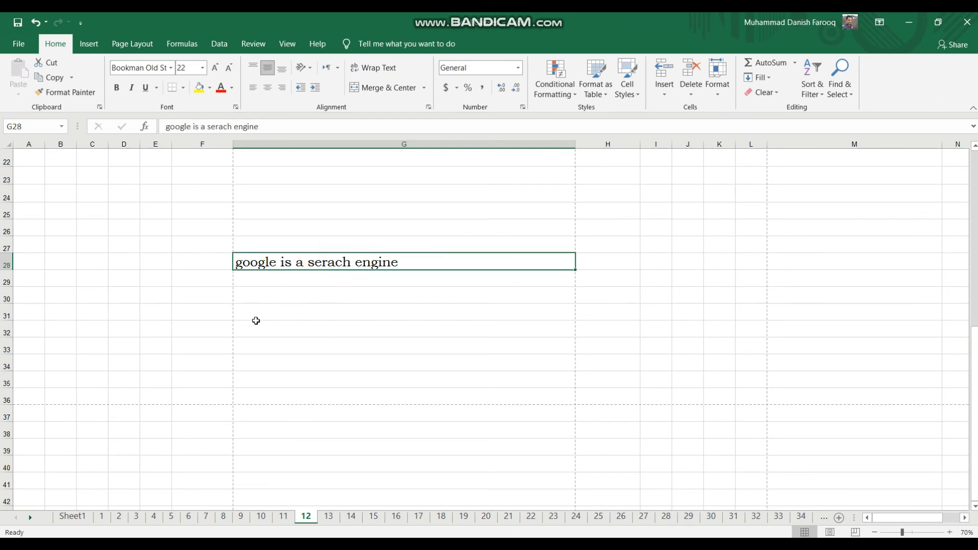
left_click(269, 88)
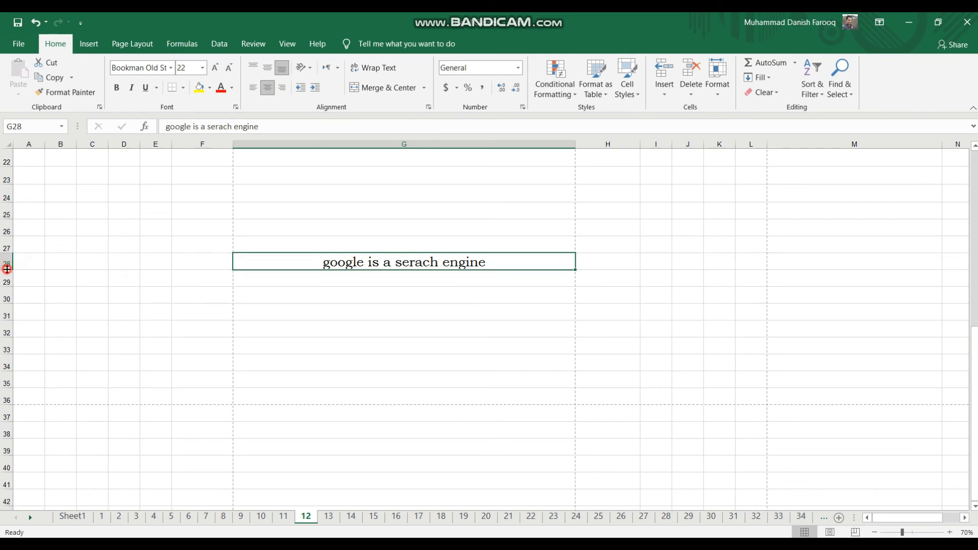
left_click_drag(7, 269, 8, 284)
left_click(308, 269)
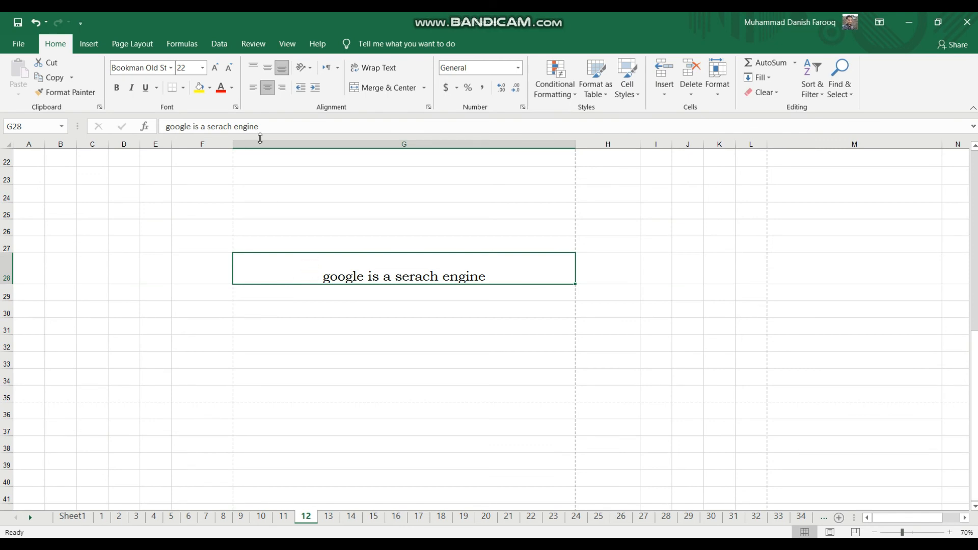
left_click(270, 69)
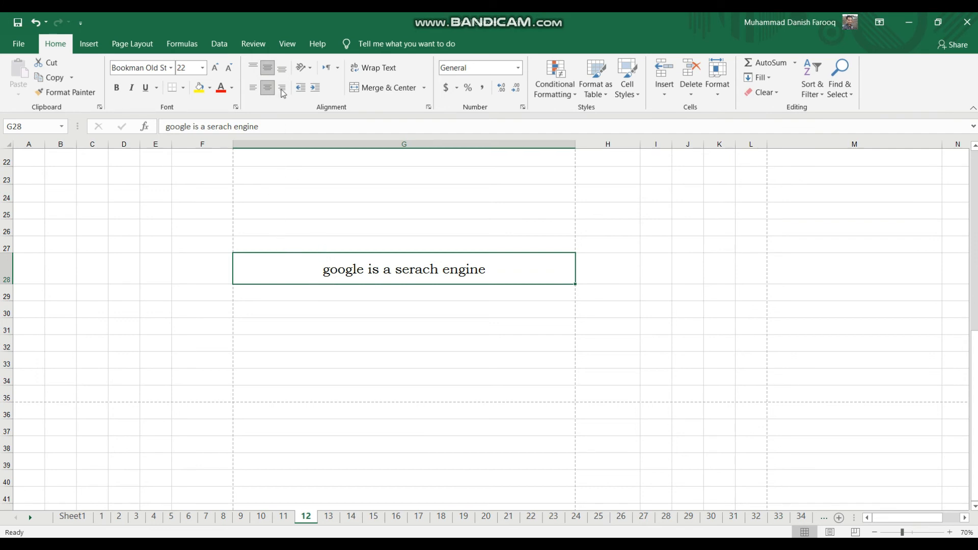
Make the text in G28 bold and italic, and fill the cell with a darker blue theme colour.
left_click(122, 92)
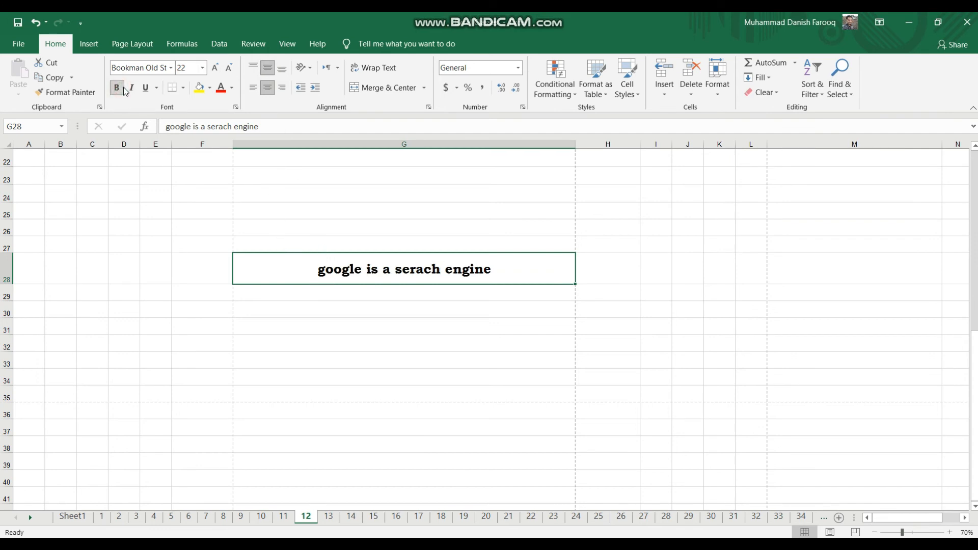
left_click(209, 88)
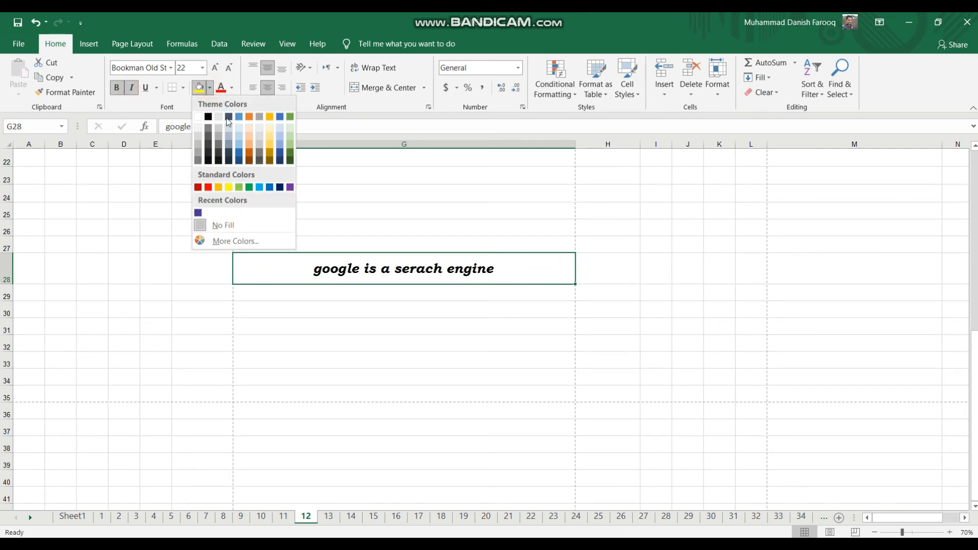
left_click(240, 148)
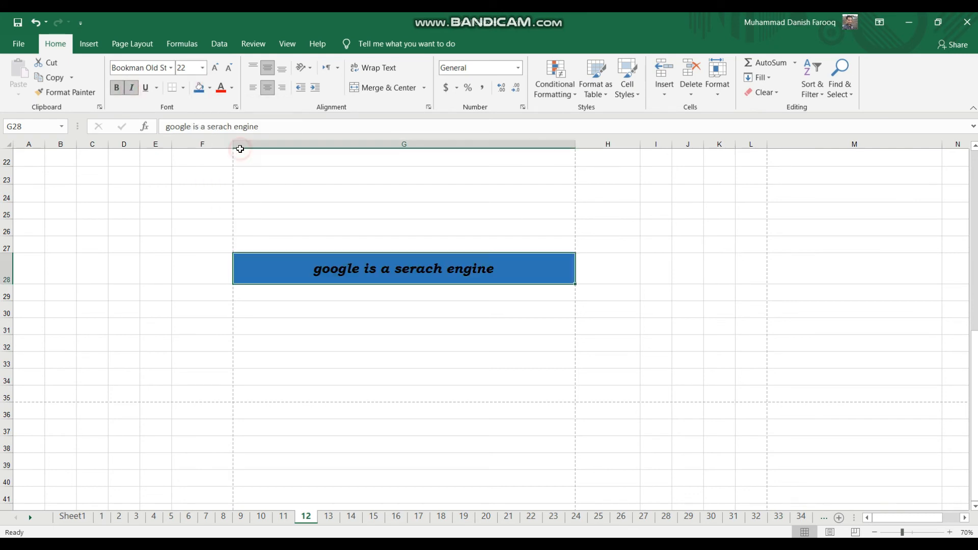
left_click(364, 211)
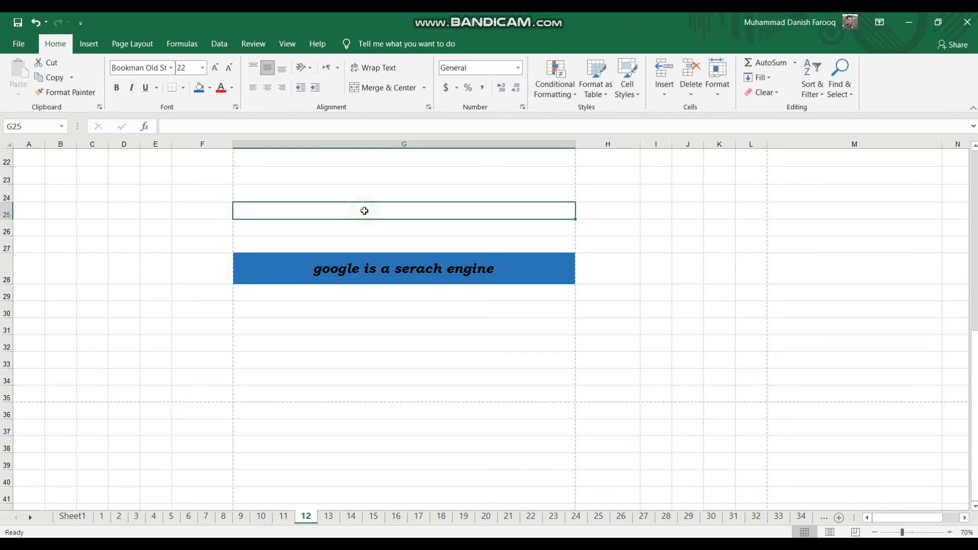
Add a bottom border to cell G28.
left_click(351, 268)
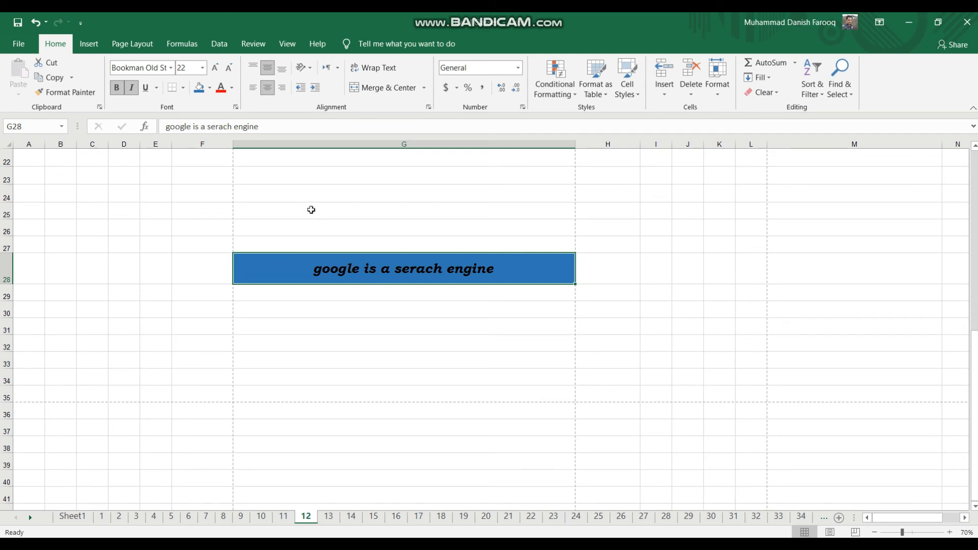
left_click(185, 88)
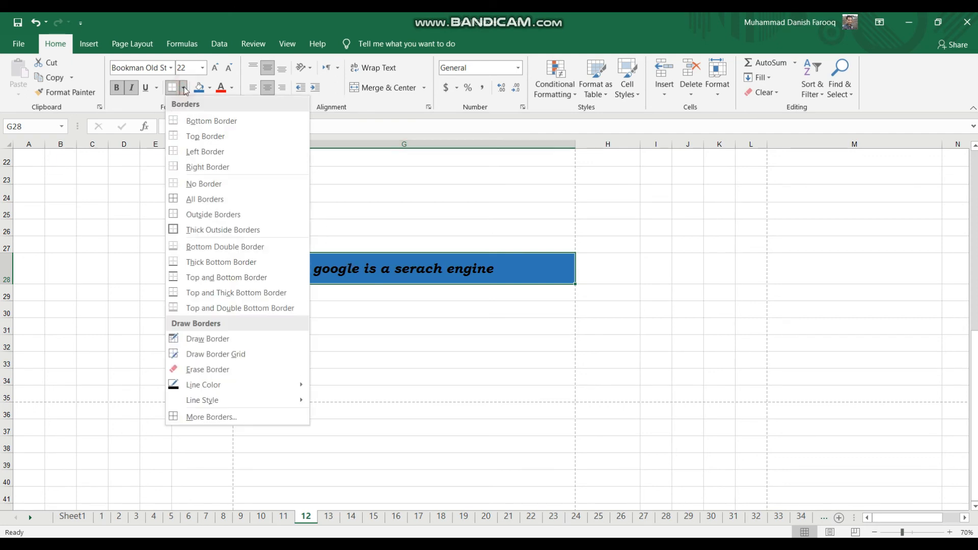
left_click(197, 123)
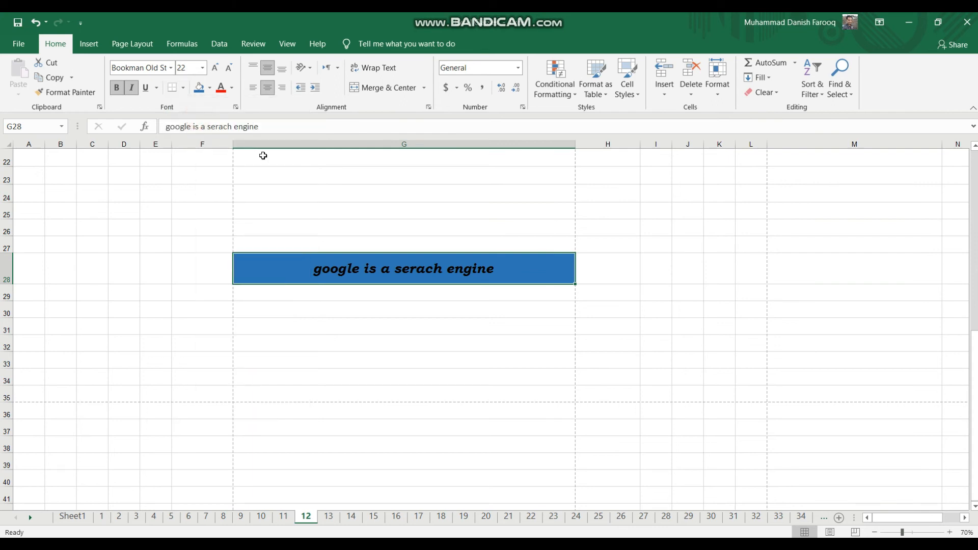
left_click(284, 192)
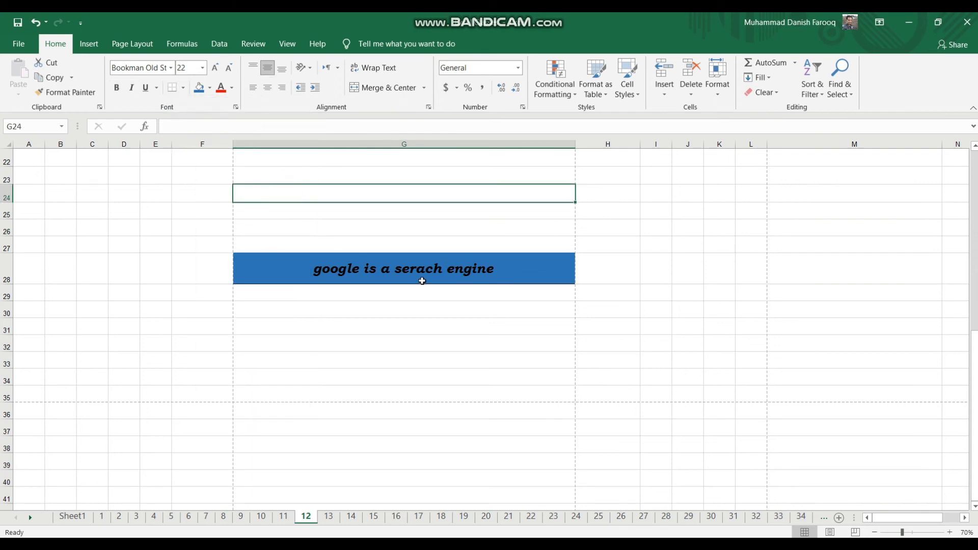
Remove the fill colour from cell G28.
left_click(209, 87)
left_click(220, 230)
left_click(285, 277)
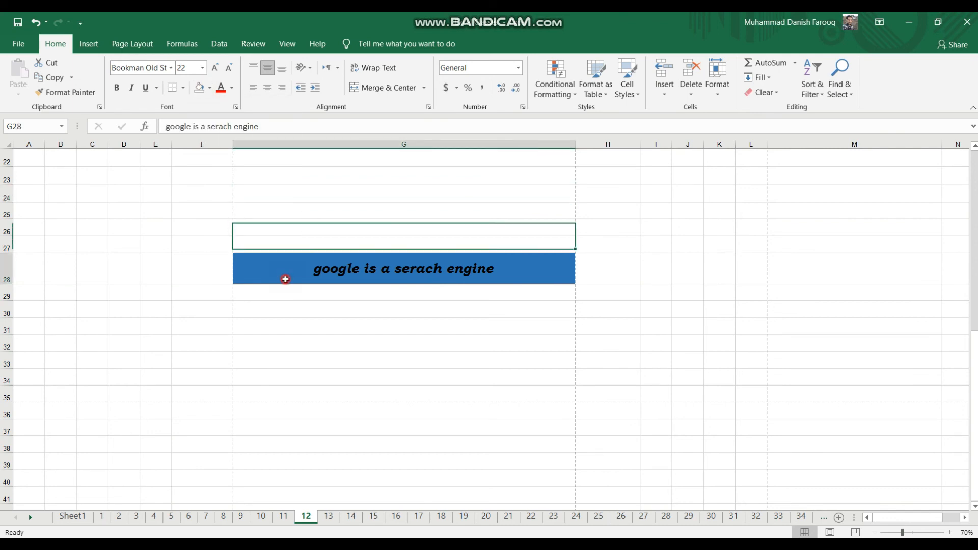
left_click(198, 91)
left_click(330, 202)
left_click(387, 355)
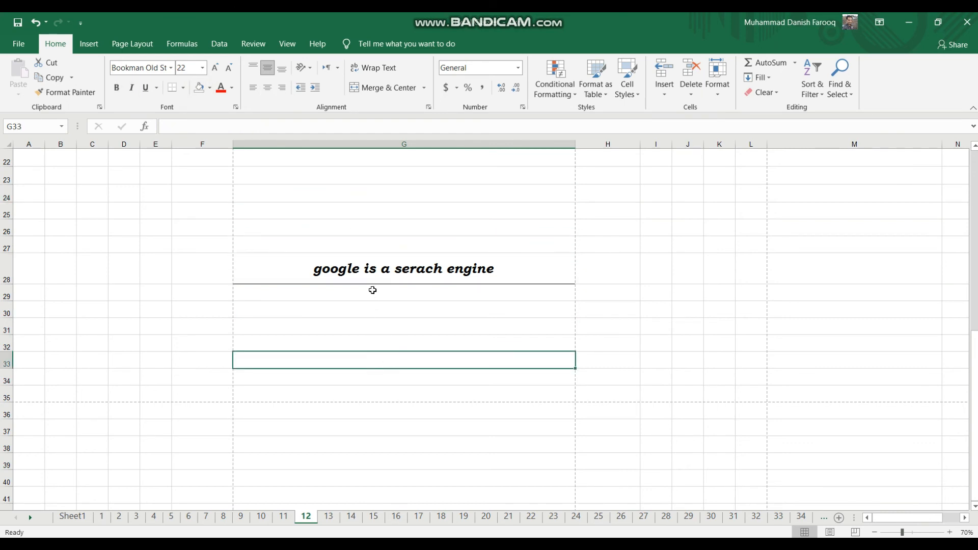
Add a top border to cell G28.
left_click(366, 263)
left_click(185, 90)
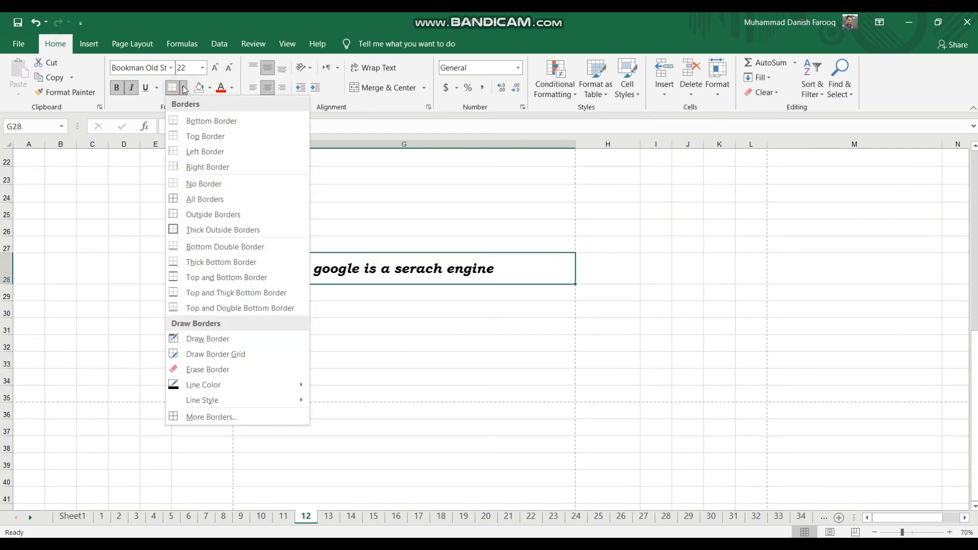
left_click(195, 133)
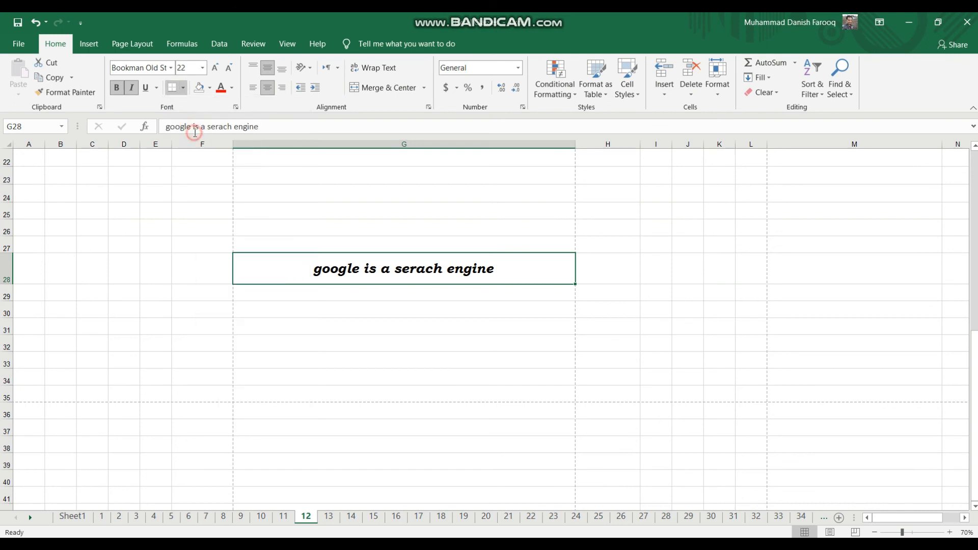
left_click(365, 176)
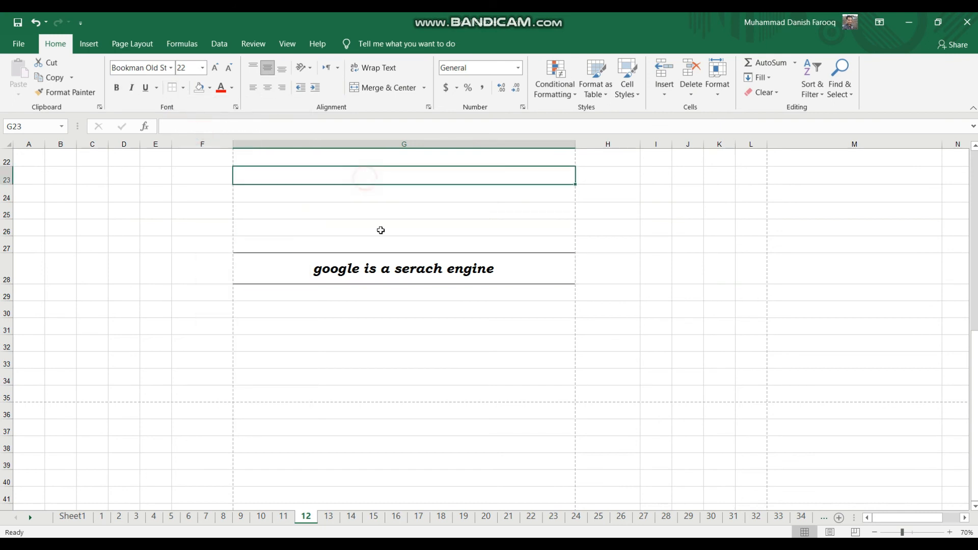
Apply all borders to the empty cell G23.
left_click(183, 88)
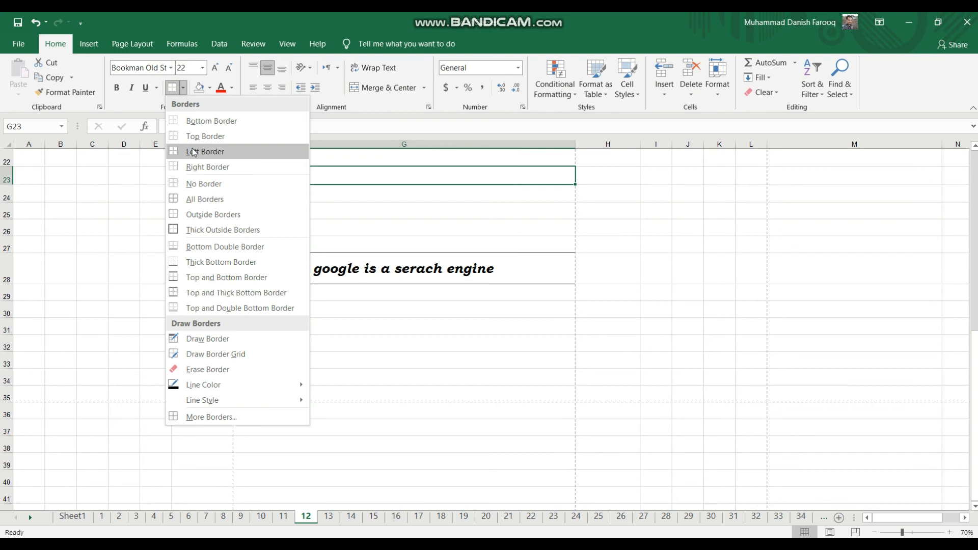
left_click(199, 204)
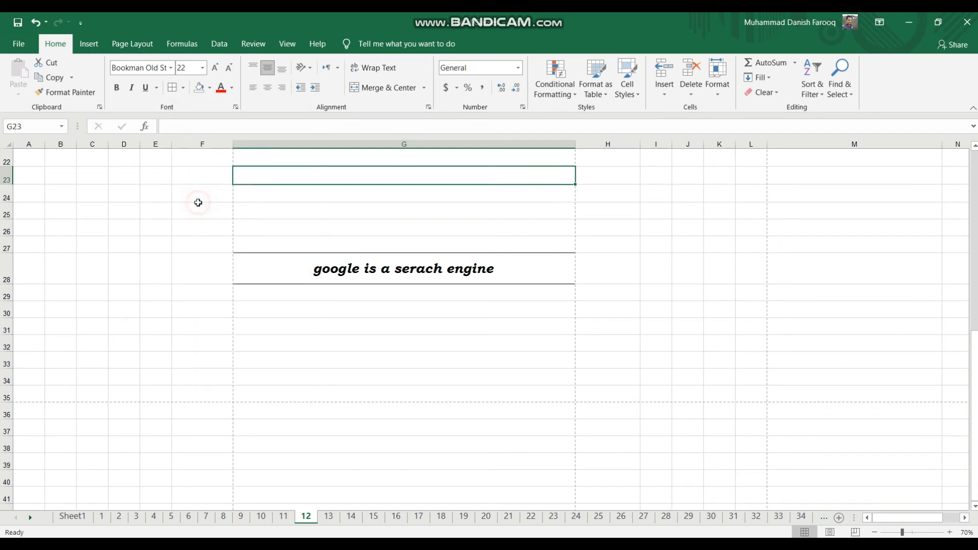
left_click(311, 264)
left_click(266, 177)
left_click(337, 225)
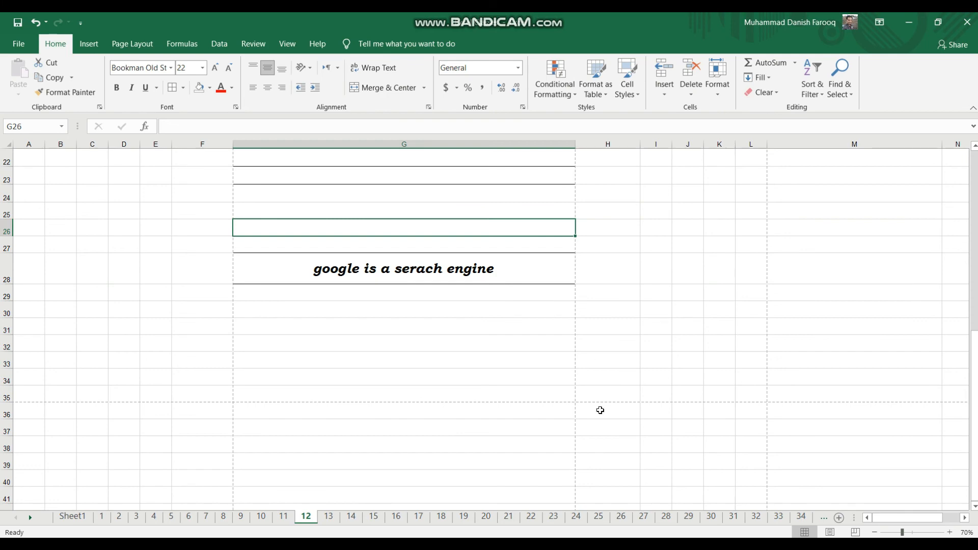
Move the vertical page breaks to the D–E and L–M column boundaries in Page Break Preview, and return to Normal view.
left_click(856, 532)
scroll(554, 427, "up", 7)
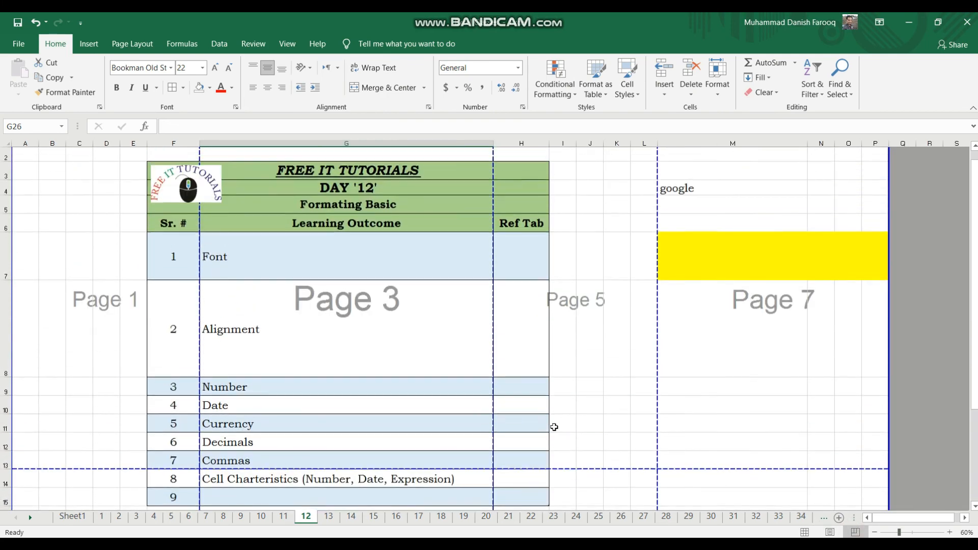
scroll(555, 427, "down", 5)
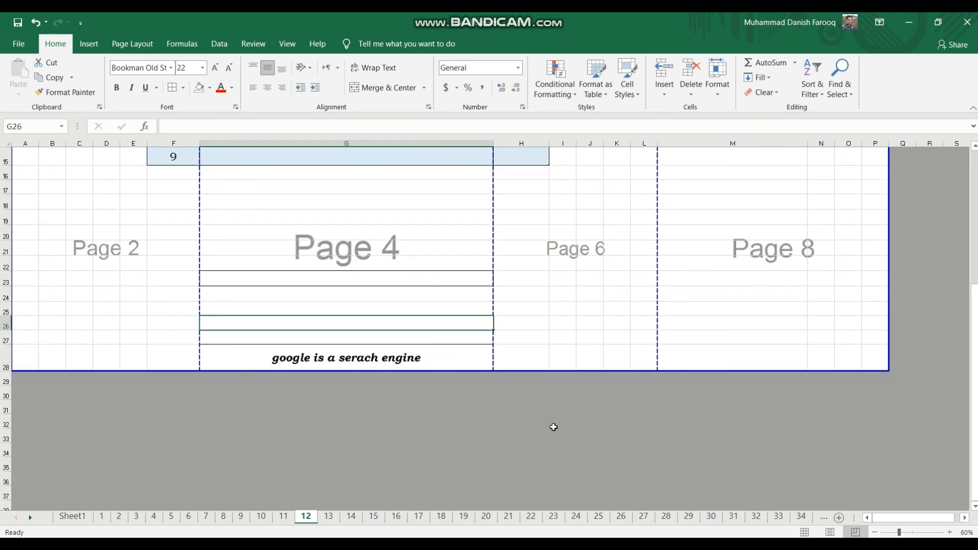
left_click_drag(493, 265, 658, 285)
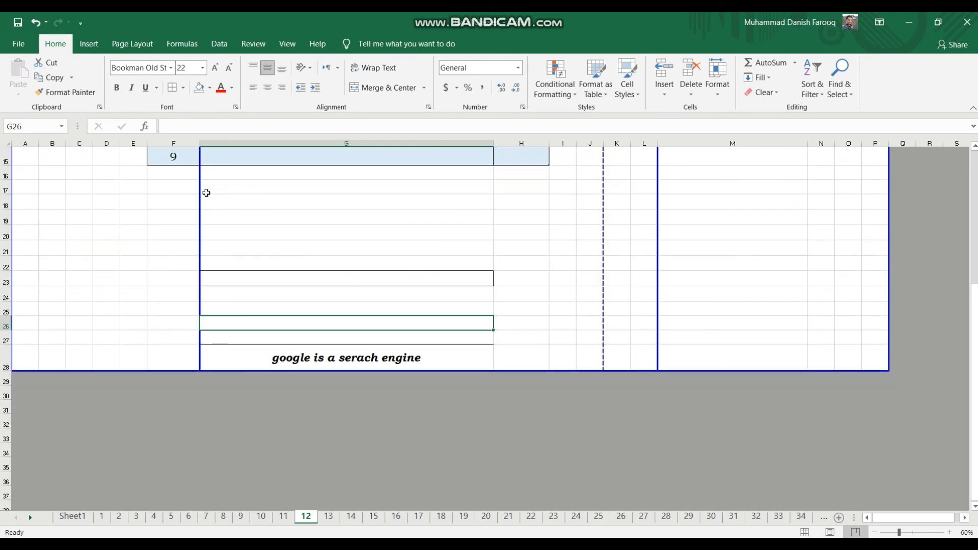
left_click_drag(195, 192, 120, 198)
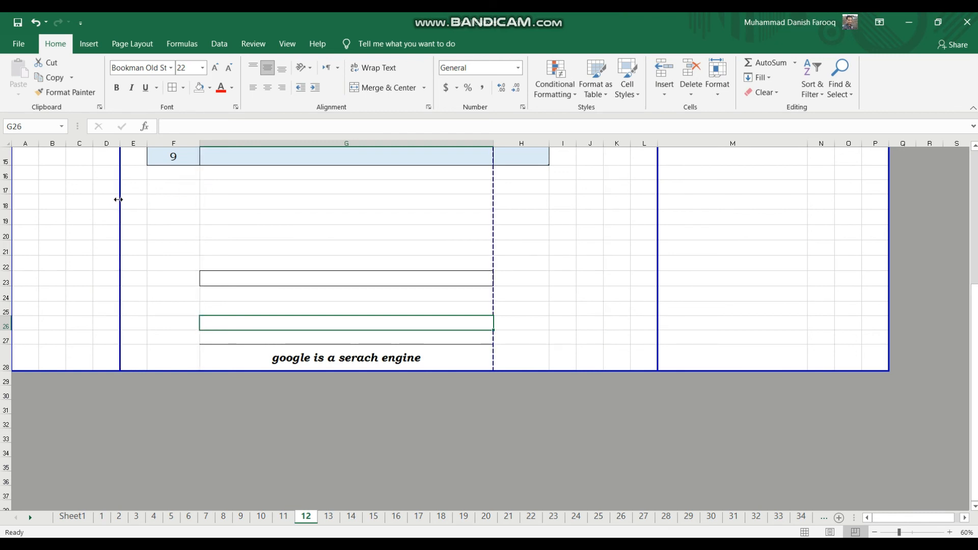
left_click(805, 532)
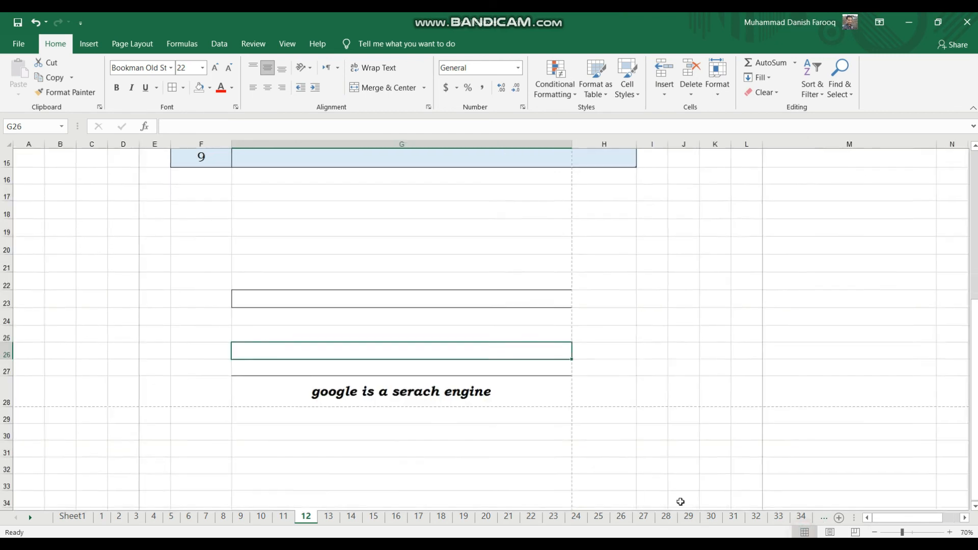
Remove all borders from cell G23.
left_click(260, 309)
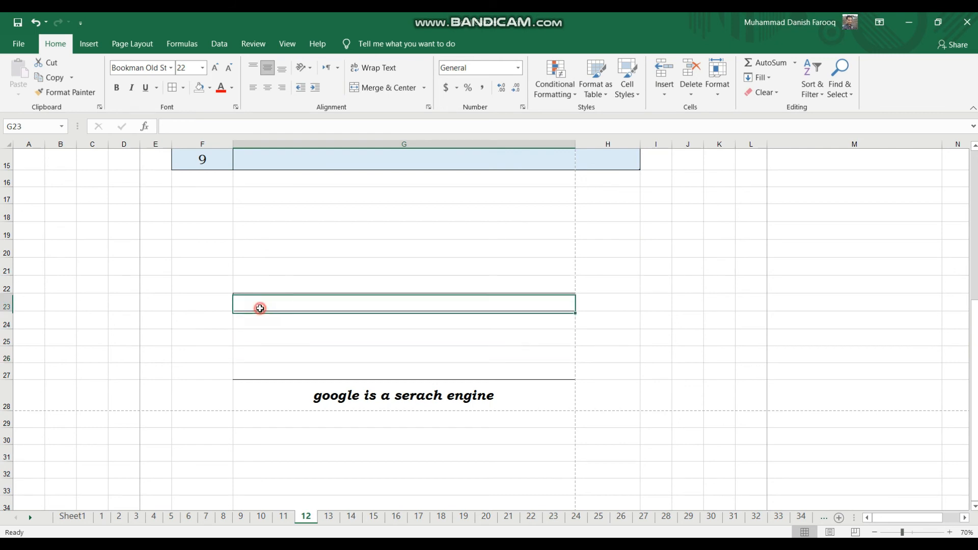
left_click(183, 89)
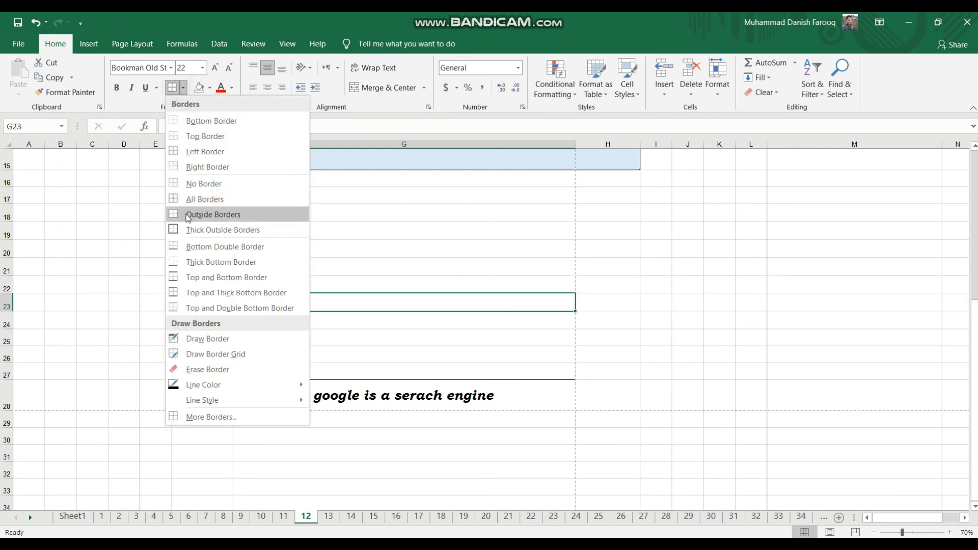
left_click(184, 185)
left_click(272, 236)
Apply outside borders around the range F17:H23.
left_click(184, 87)
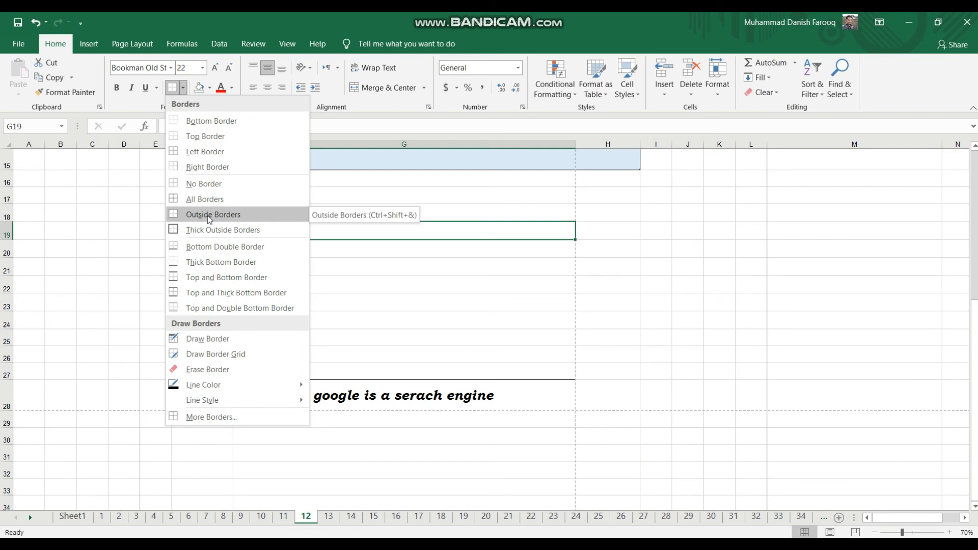
key("Escape")
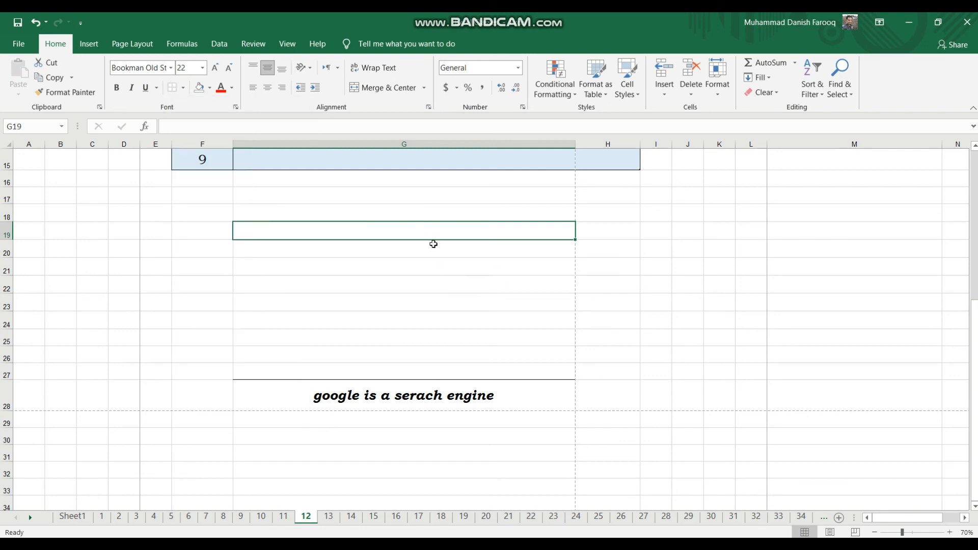
left_click_drag(423, 231, 433, 350)
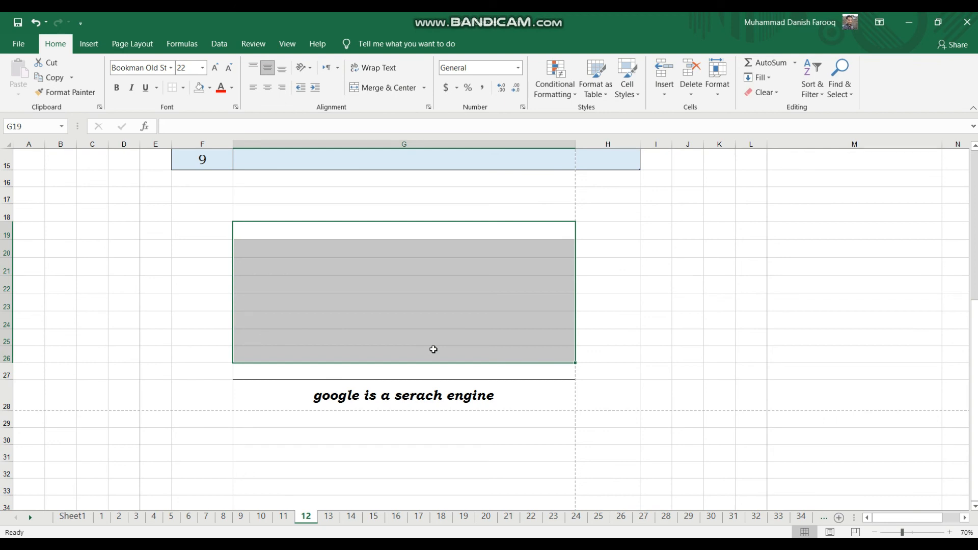
left_click(182, 201)
left_click_drag(182, 202, 584, 310)
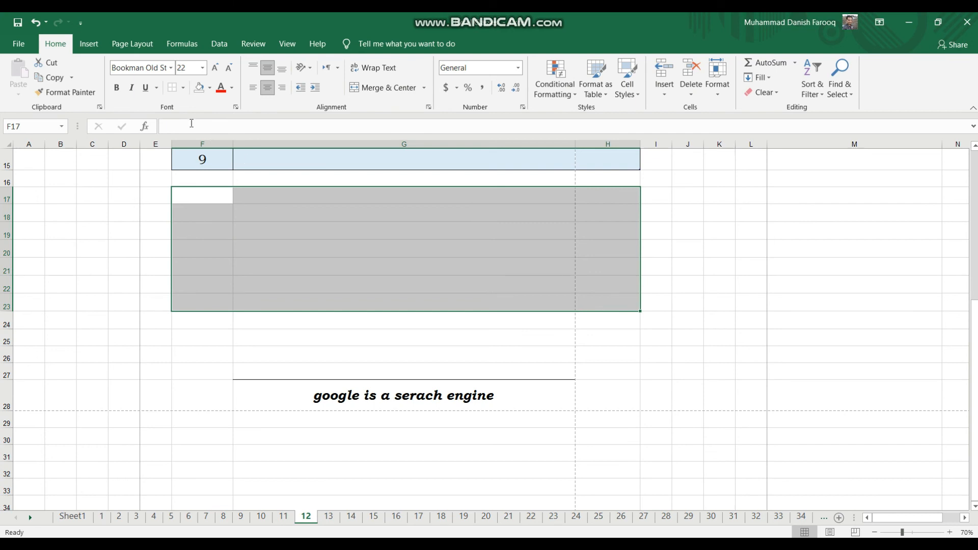
left_click(183, 87)
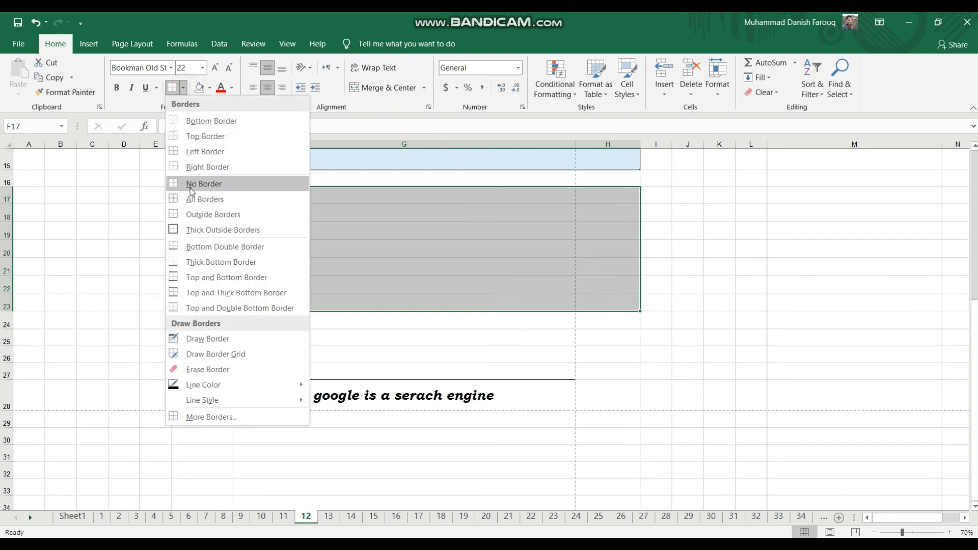
left_click(196, 214)
left_click(675, 351)
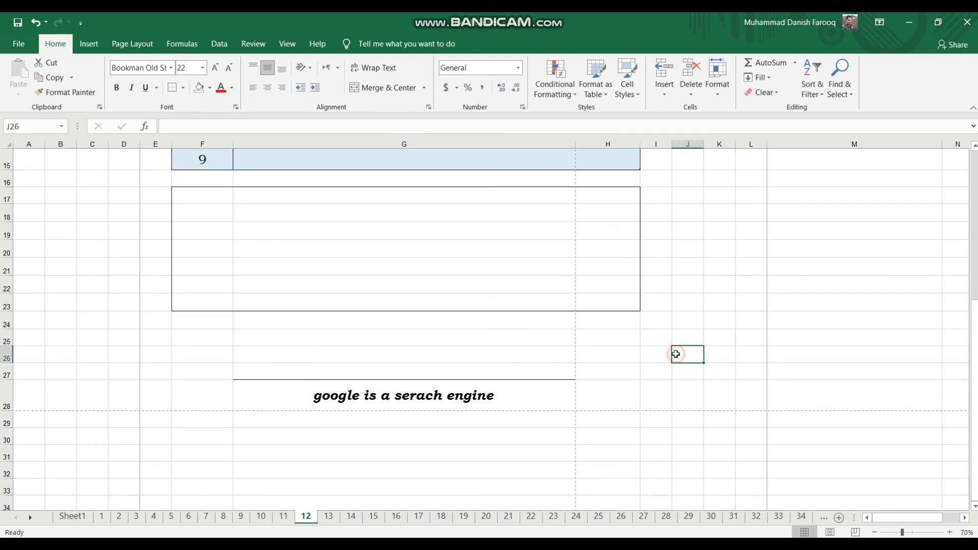
Apply thick outside borders to the range F17:H23.
left_click_drag(186, 194, 634, 306)
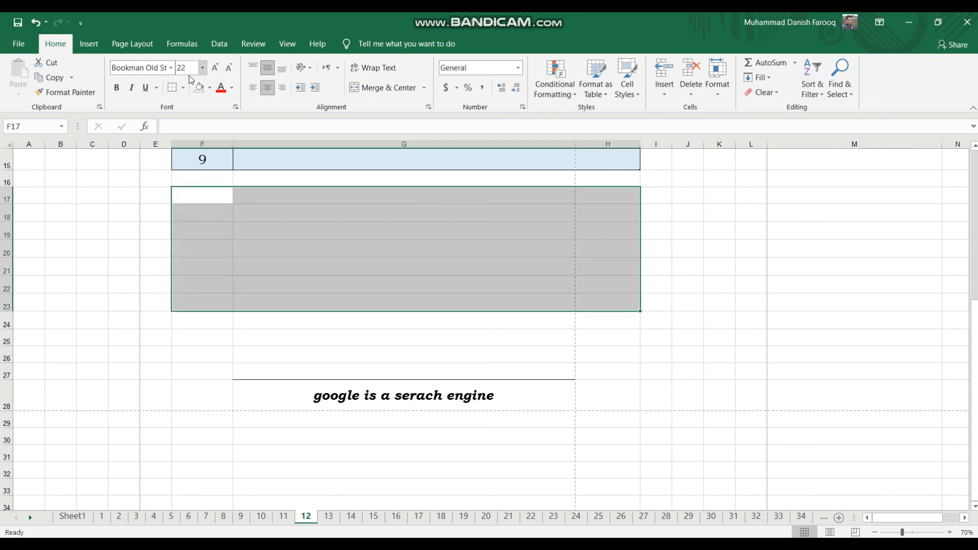
left_click(184, 88)
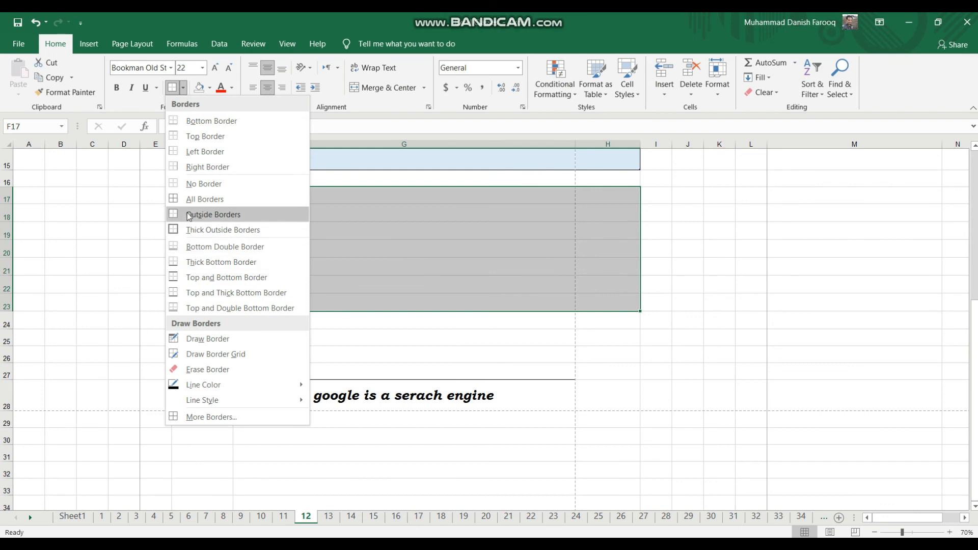
left_click(193, 231)
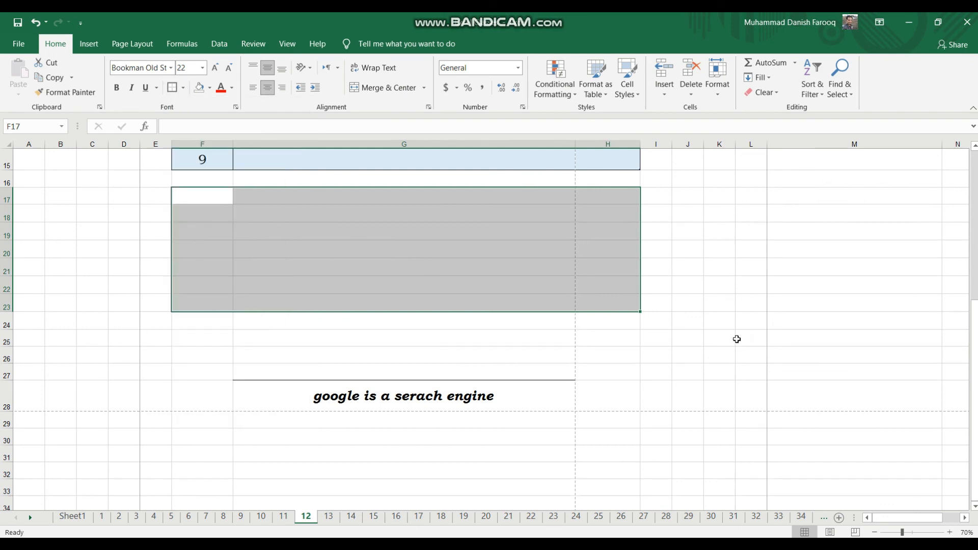
left_click(736, 338)
Select the range F17:H23 again and open the list of border options.
left_click_drag(212, 194, 581, 302)
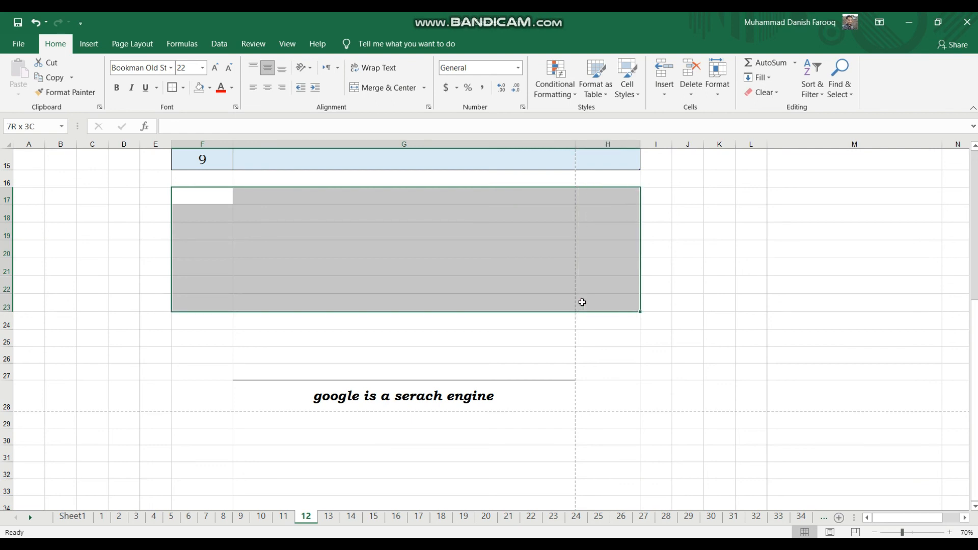
left_click(183, 88)
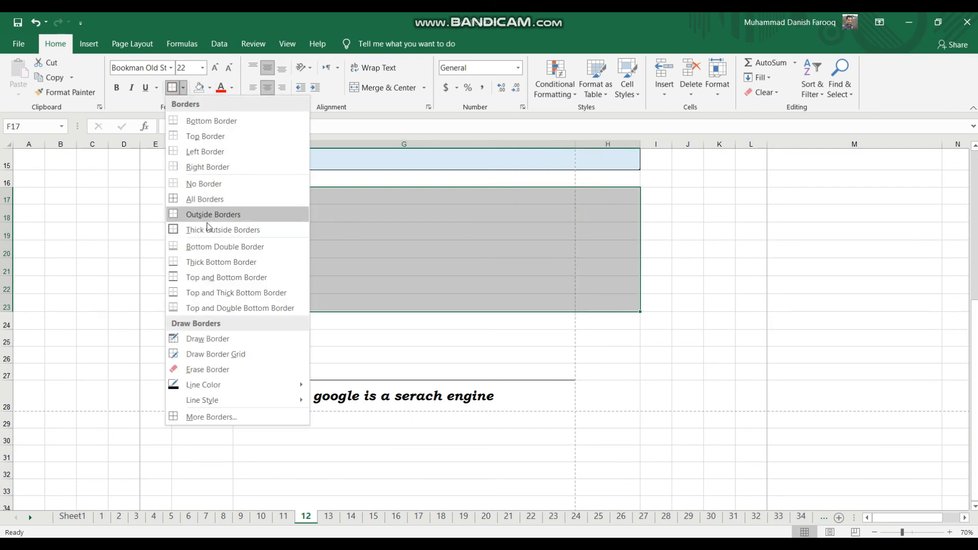
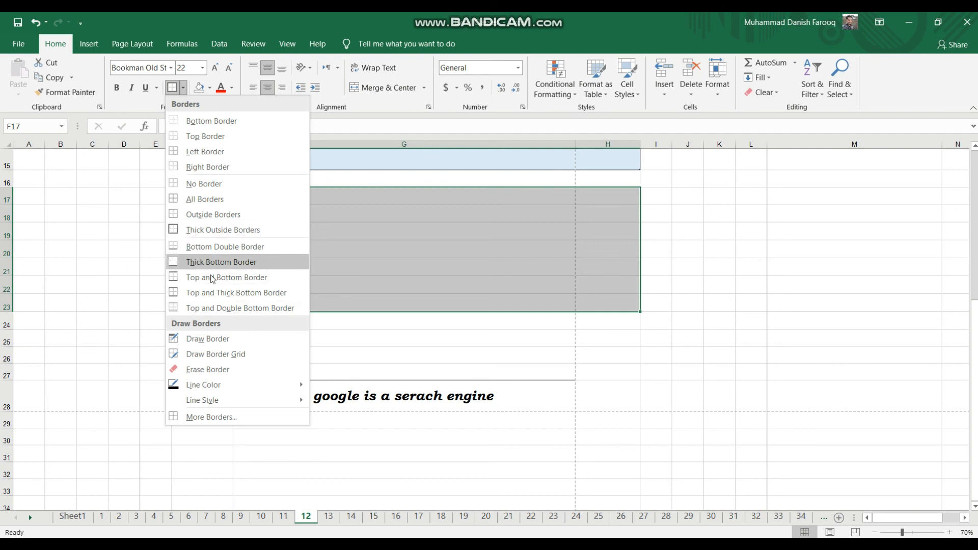
Try the Draw Border tool, look at the line style choices, and open the detailed border settings for F17:H23.
left_click(215, 337)
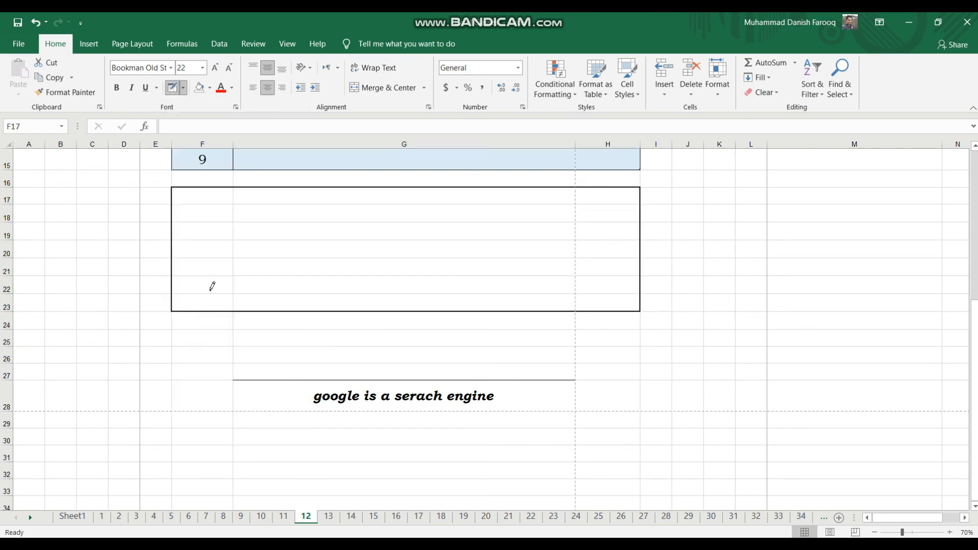
left_click(182, 88)
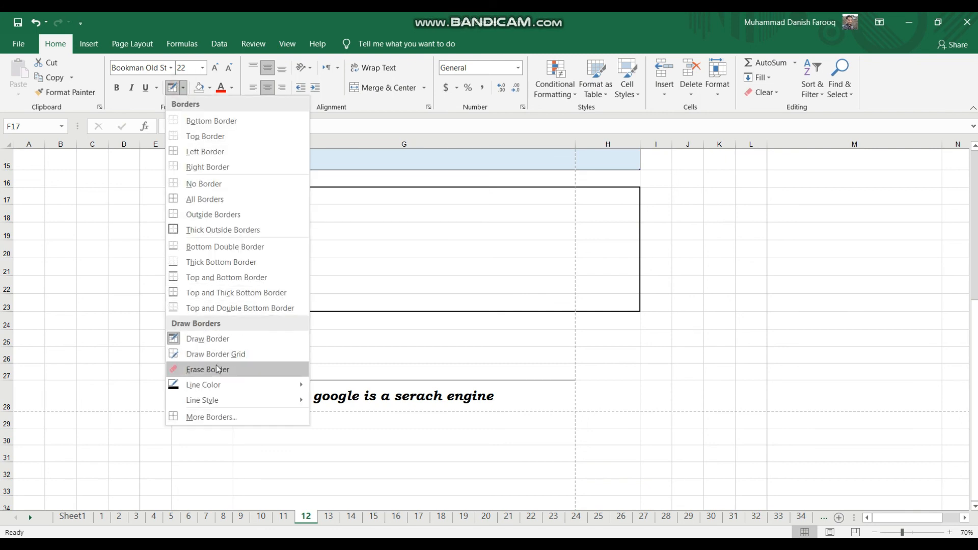
mouse_move(219, 386)
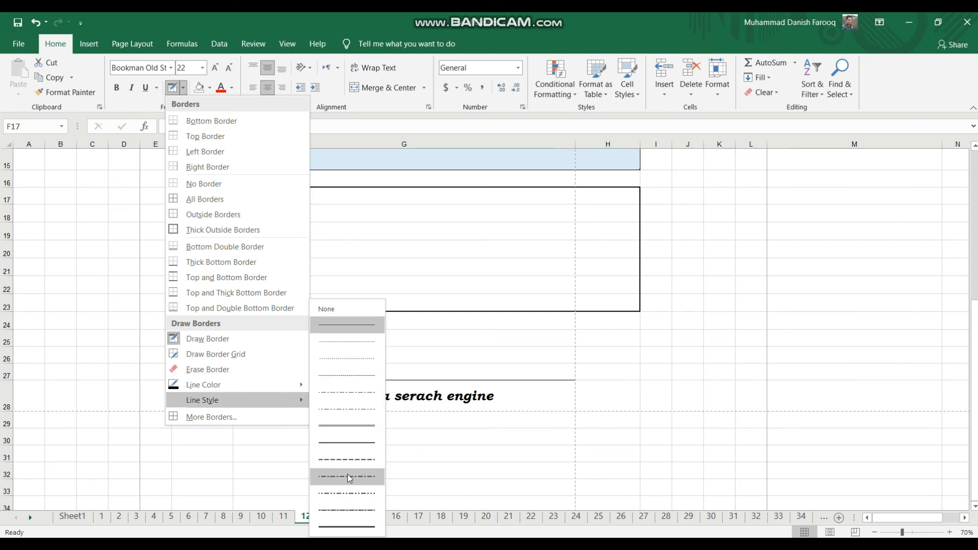
left_click(220, 417)
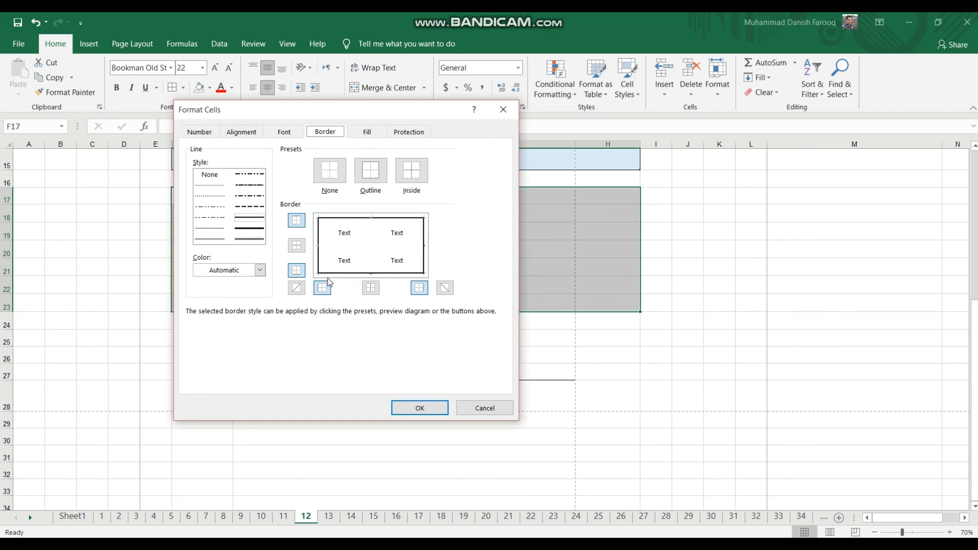
Toggle the top, middle, bottom, diagonal and left borders on and off in the border preview.
left_click(296, 222)
left_click(296, 222)
left_click(296, 222)
left_click(296, 223)
left_click(300, 249)
left_click(300, 249)
left_click(297, 271)
left_click(297, 271)
left_click(297, 288)
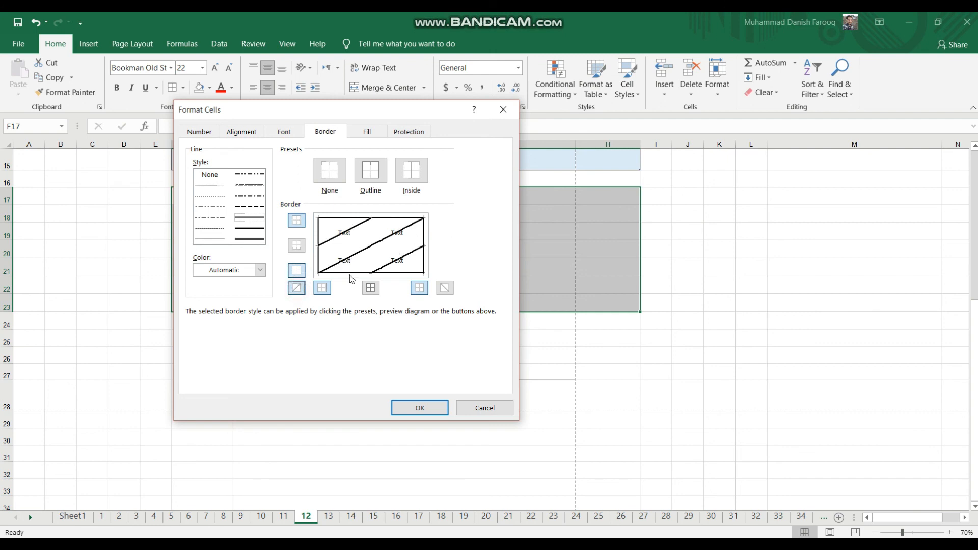
left_click(297, 289)
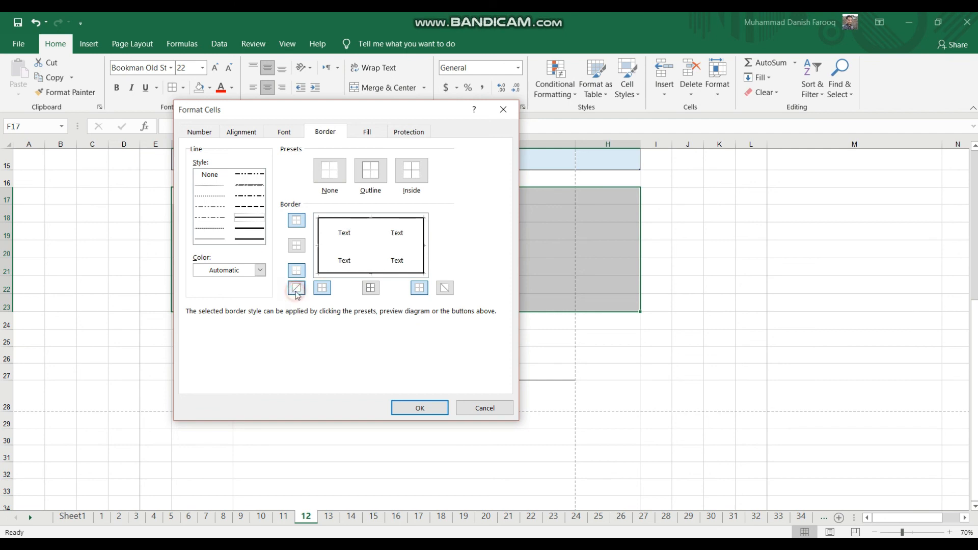
left_click(323, 289)
left_click(324, 289)
Try a dash-dot line style on the inside and outline borders of the range F17:H23.
left_click(251, 197)
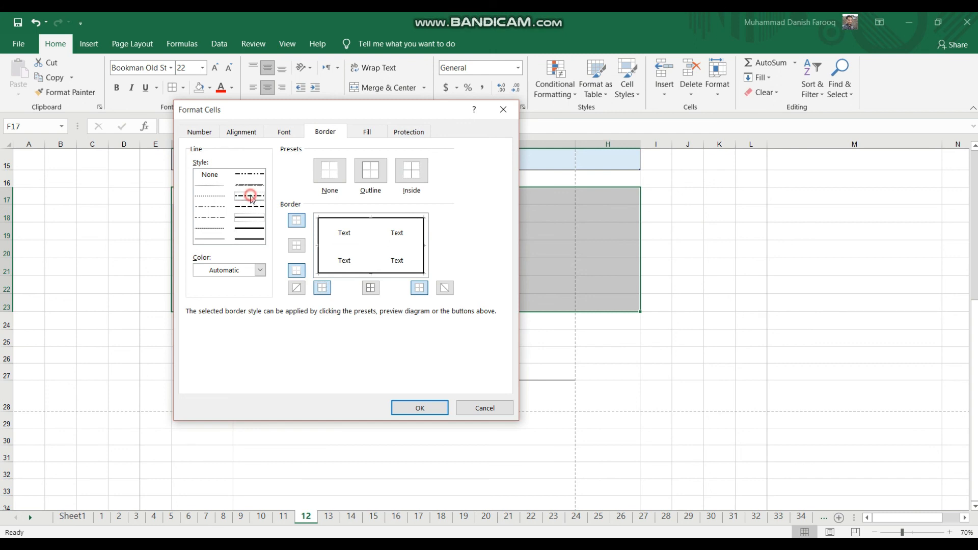
left_click(411, 176)
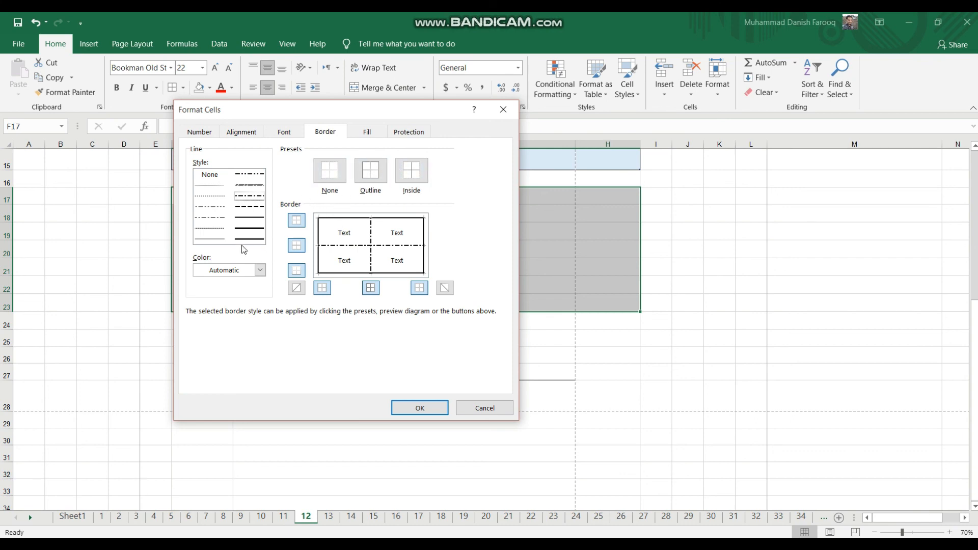
left_click(371, 176)
Set the outline and inside borders to the None line style in the preview and discard the border changes.
left_click(210, 185)
left_click(210, 176)
left_click(371, 170)
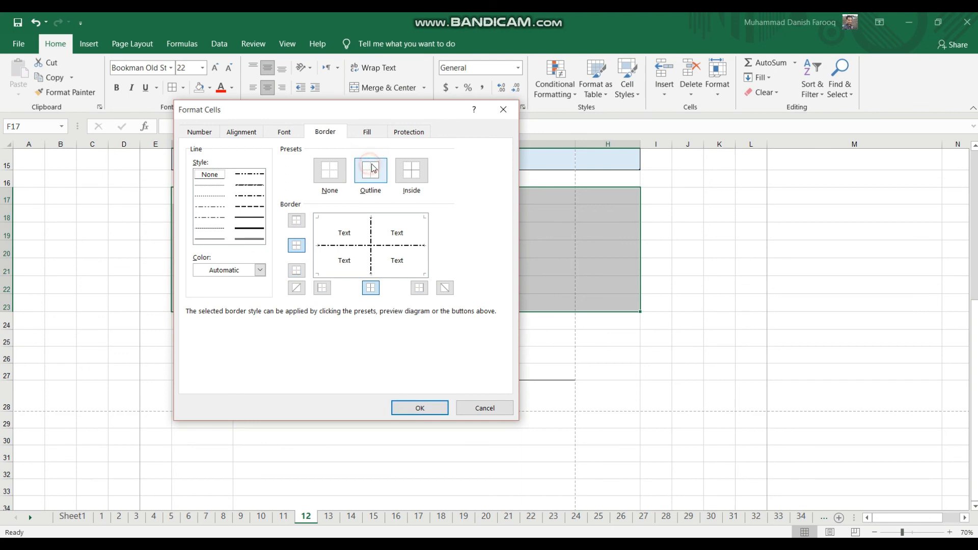
left_click(418, 170)
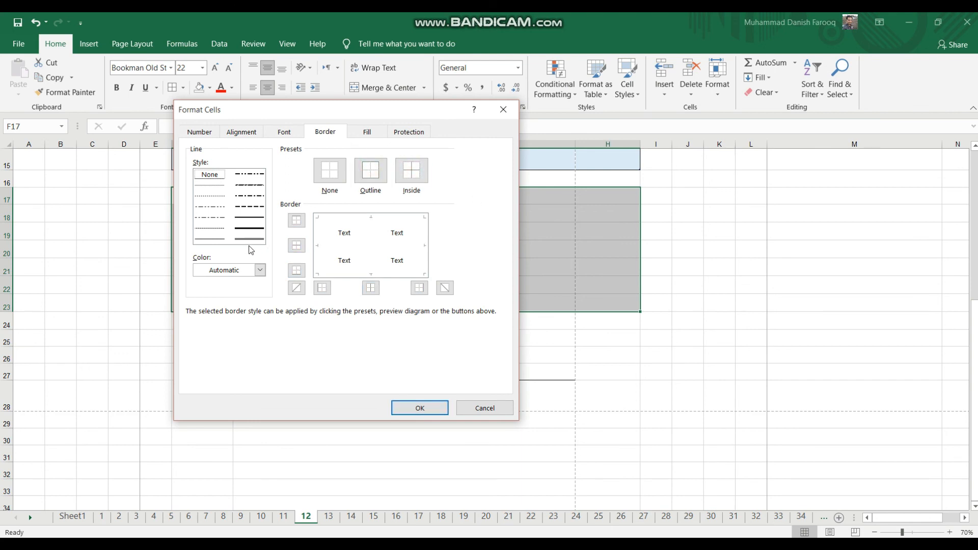
left_click(398, 242)
left_click(512, 110)
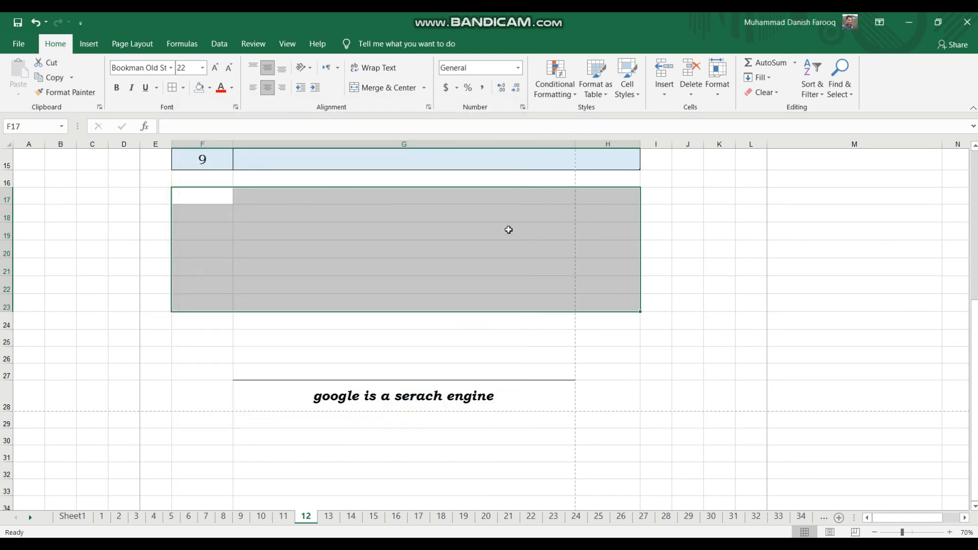
Examine the borders of the Formating Basic table, its header rows and its logo picture.
scroll(459, 278, "up", 5)
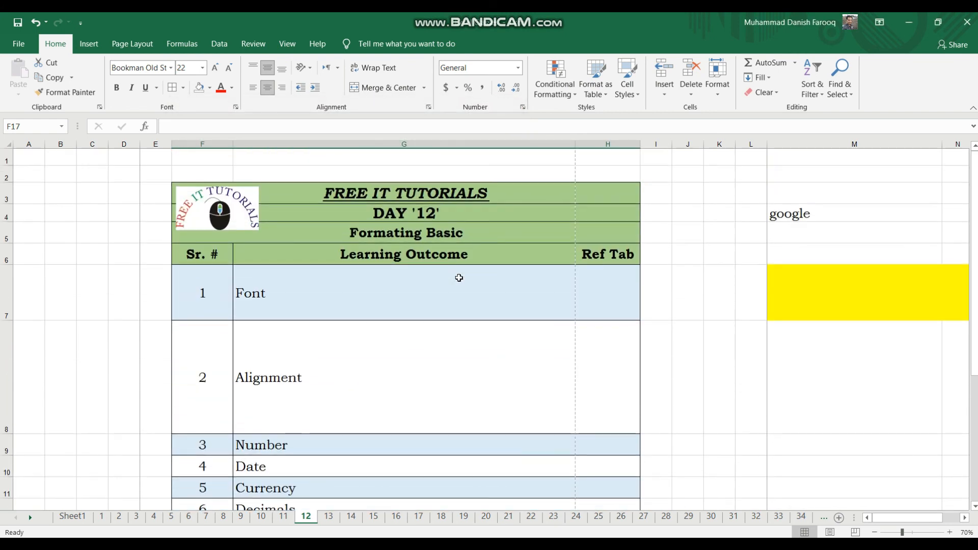
left_click(403, 370)
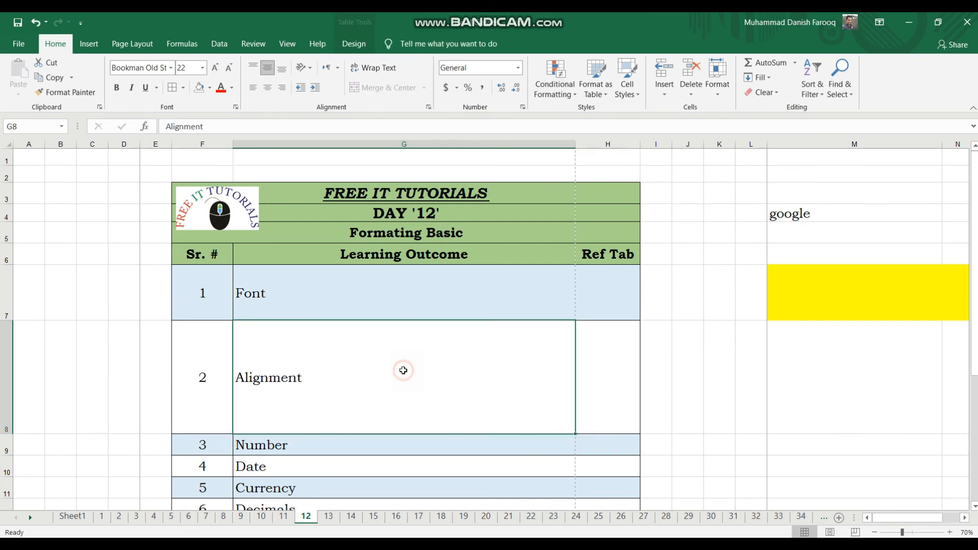
left_click_drag(312, 192, 327, 384)
scroll(327, 384, "down", 5)
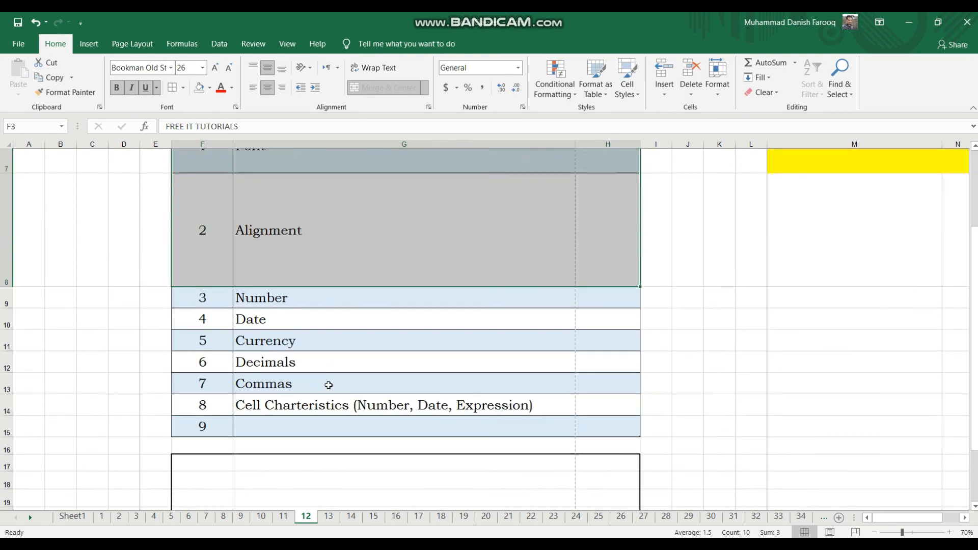
scroll(329, 385, "up", 3)
scroll(328, 385, "up", 2)
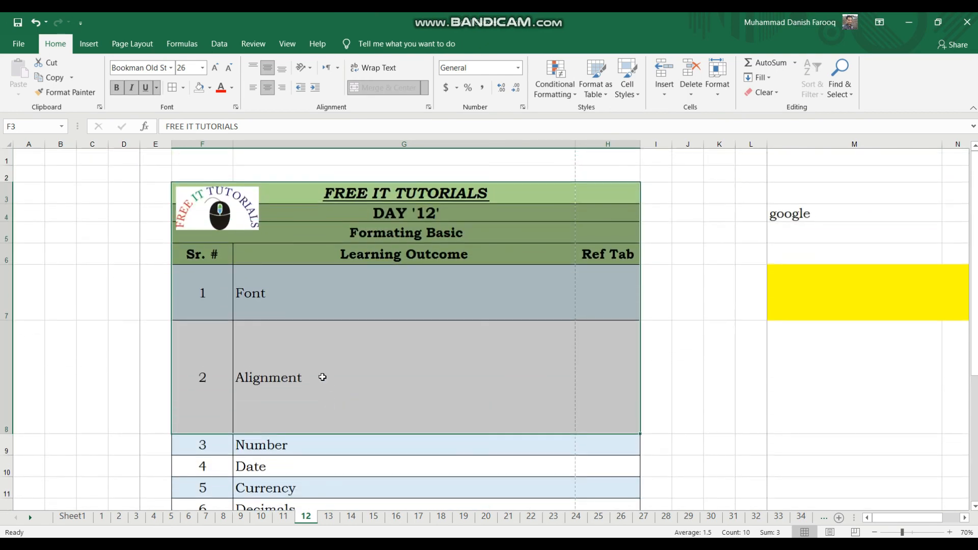
left_click(686, 325)
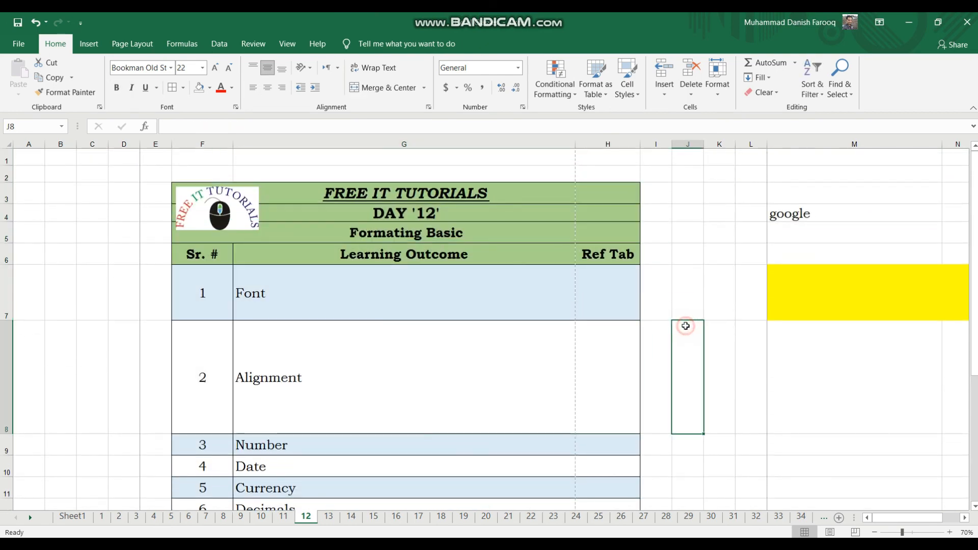
left_click(589, 283)
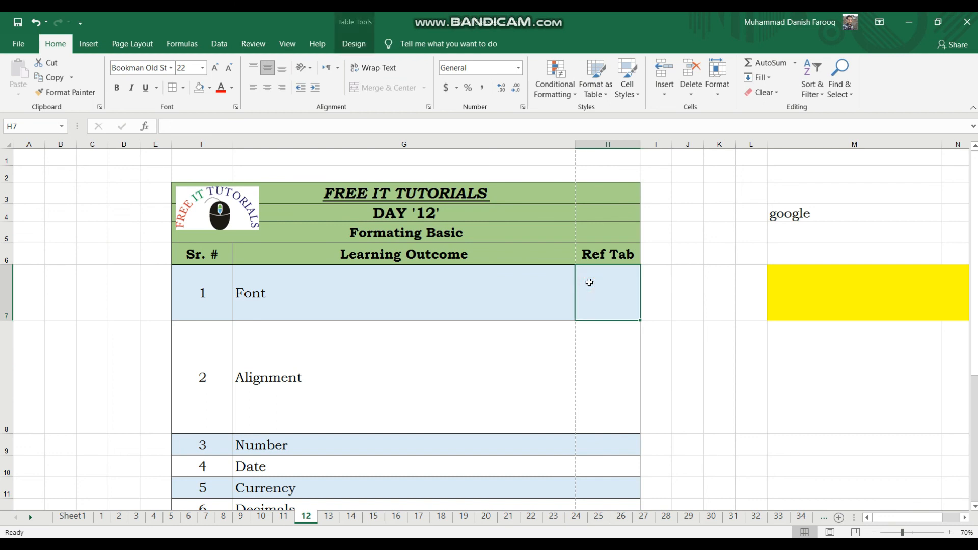
left_click(219, 198)
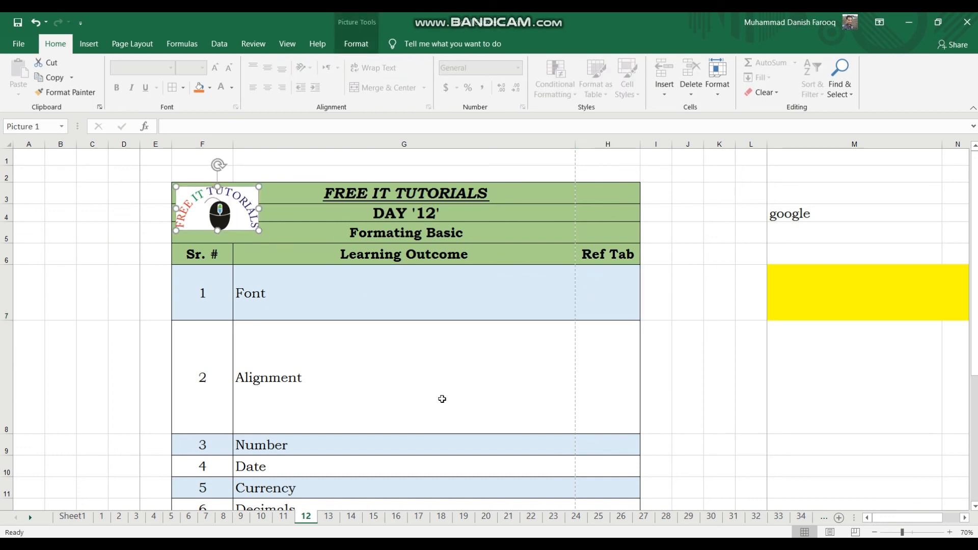
Enter "hero" in cell G26 and "apple" in cell H26.
scroll(442, 399, "down", 3)
scroll(442, 399, "down", 8)
scroll(442, 399, "up", 4)
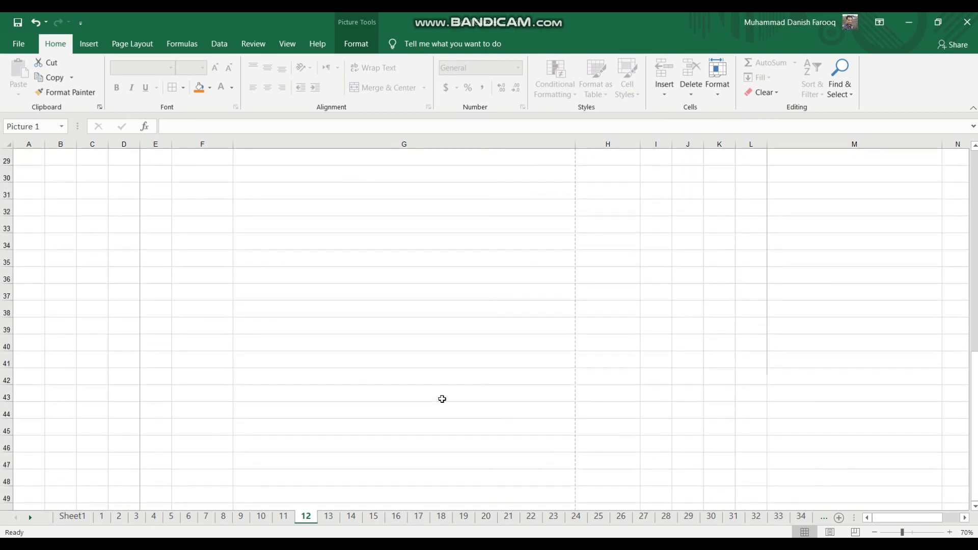
scroll(442, 399, "up", 2)
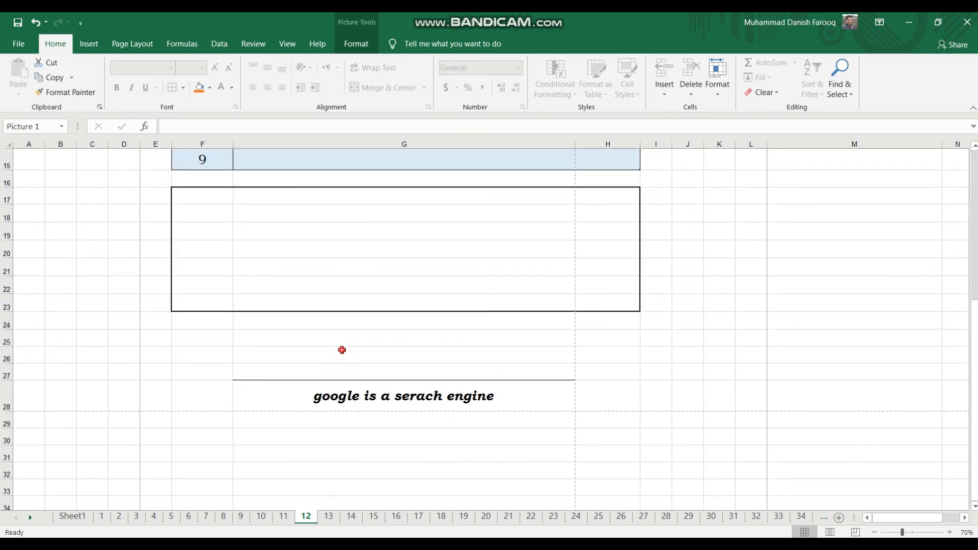
left_click(342, 350)
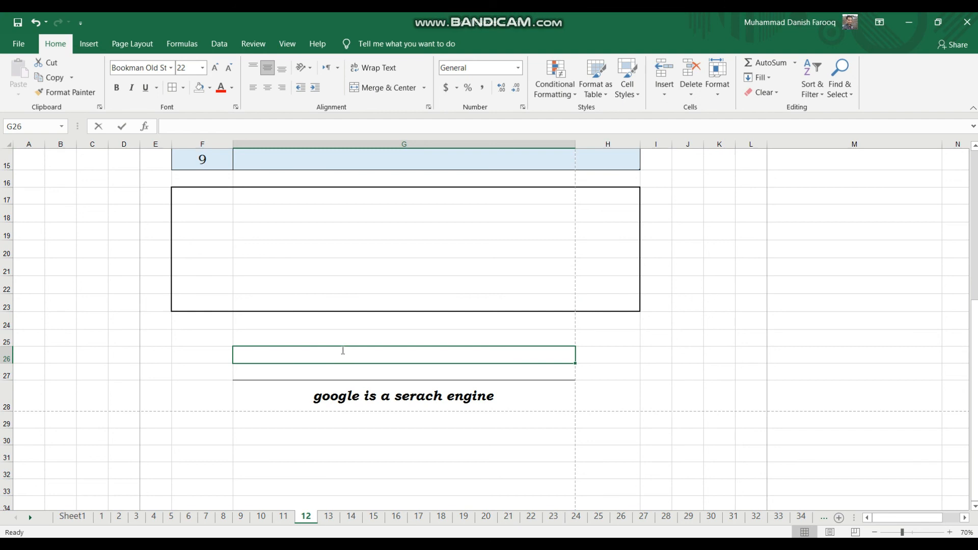
type("hero")
key("Return")
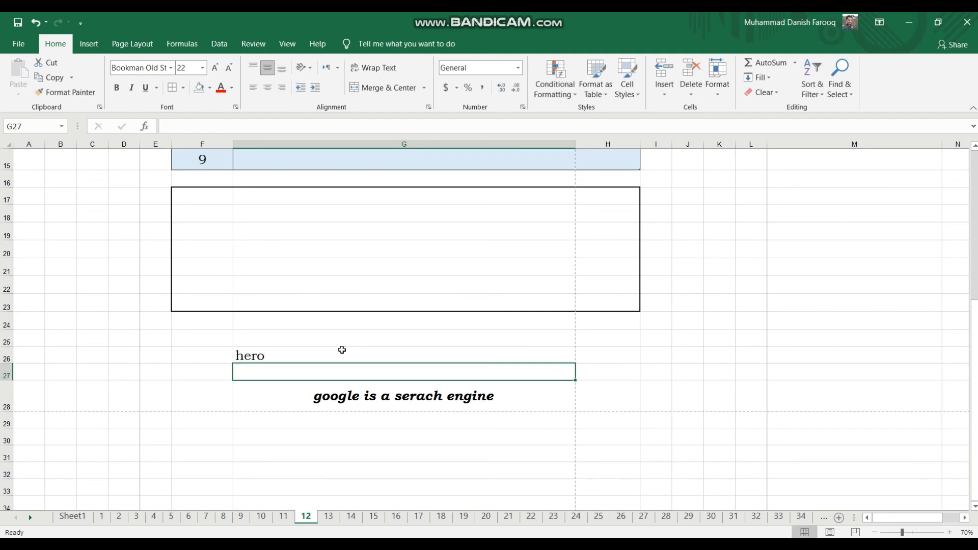
key("Up")
key("Right")
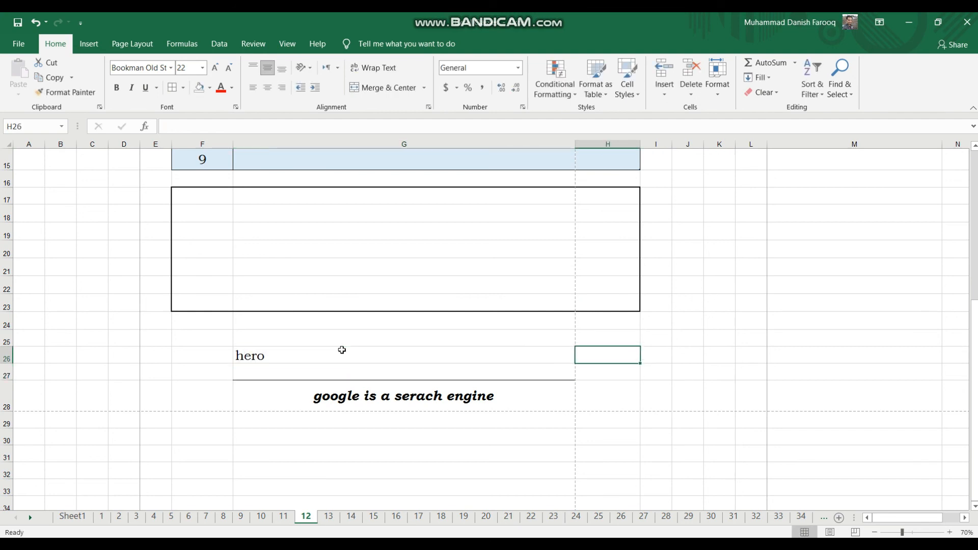
type("apple")
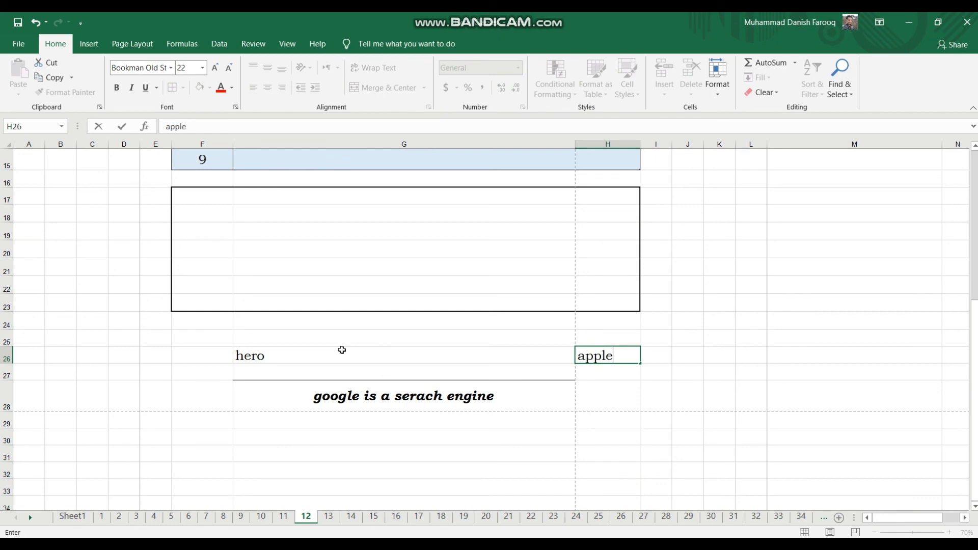
key("Return")
Apply all borders to the cells G26:H26.
left_click(274, 355)
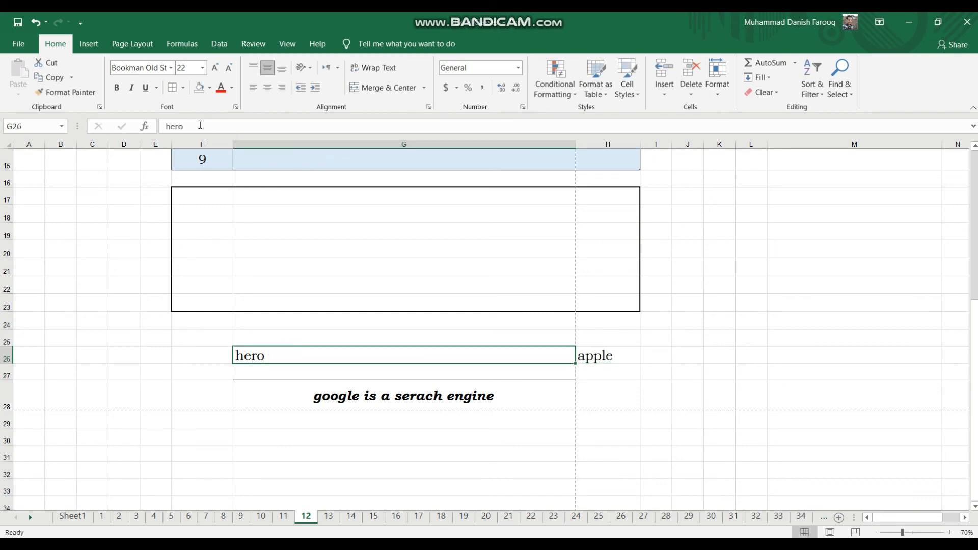
left_click_drag(601, 352, 510, 353)
left_click(174, 89)
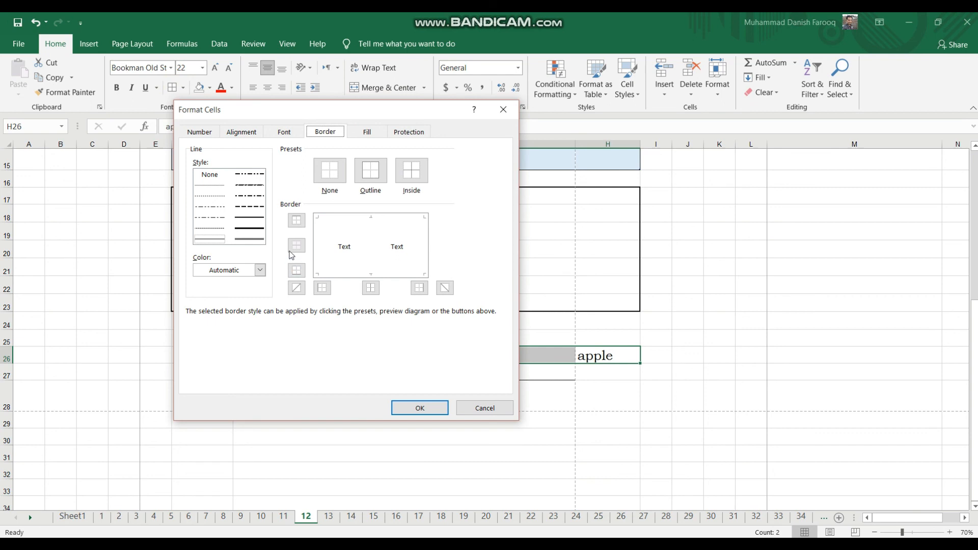
left_click(504, 109)
left_click(182, 89)
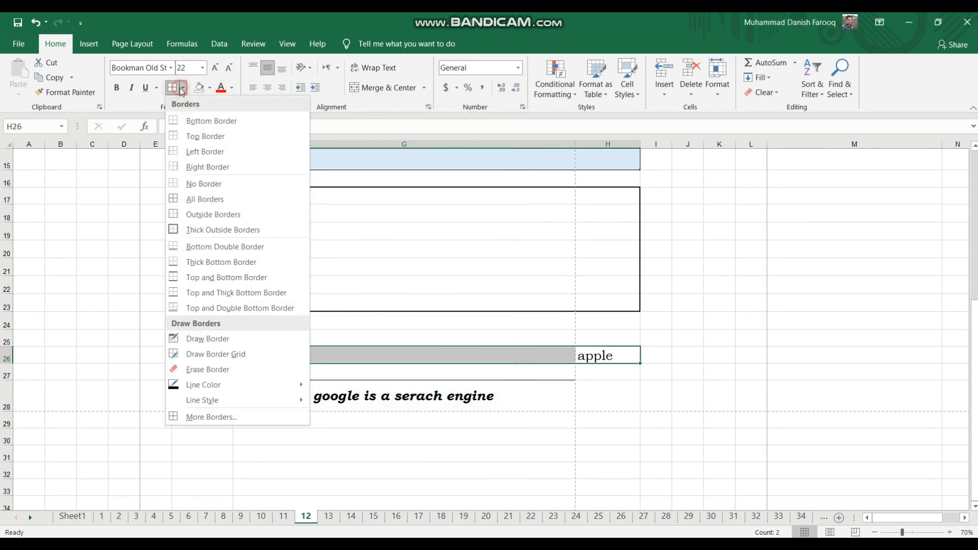
left_click(205, 199)
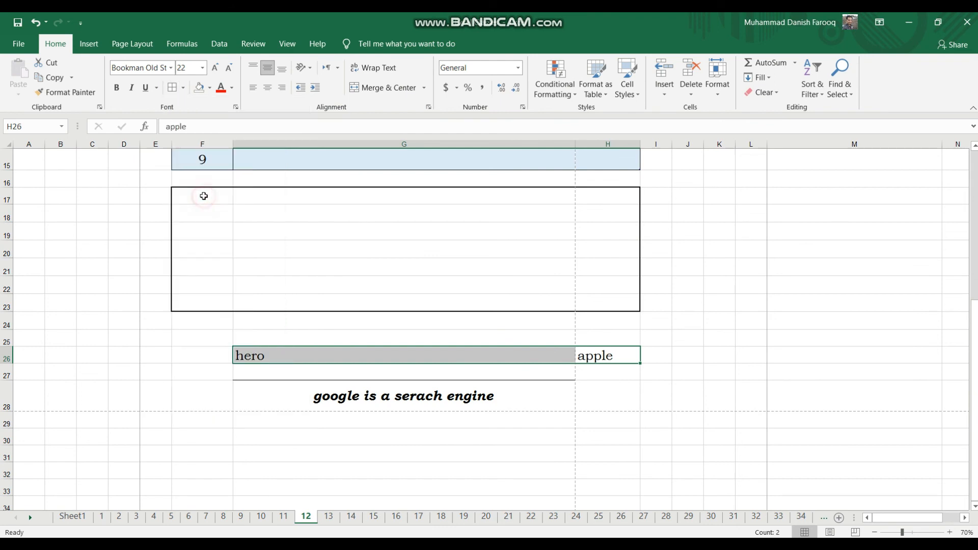
left_click(198, 349)
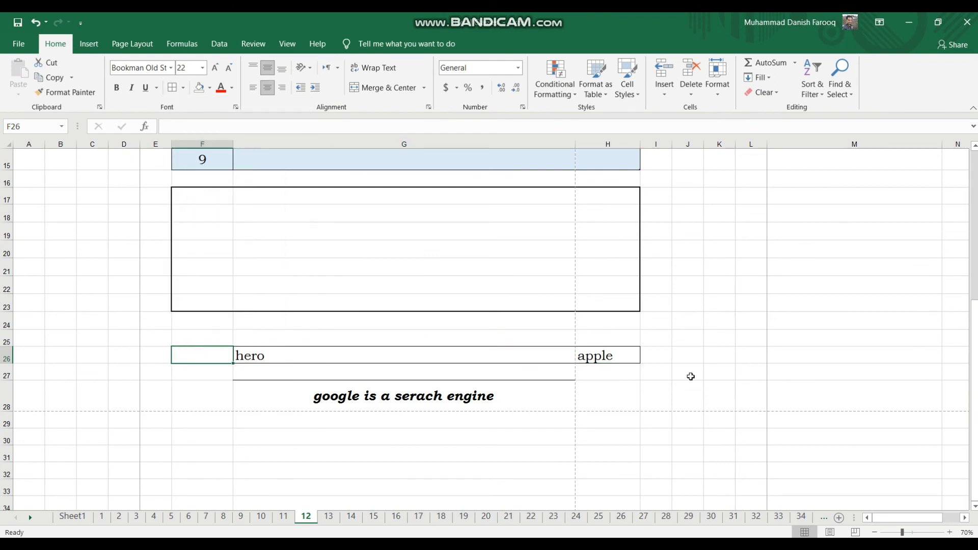
left_click(642, 402)
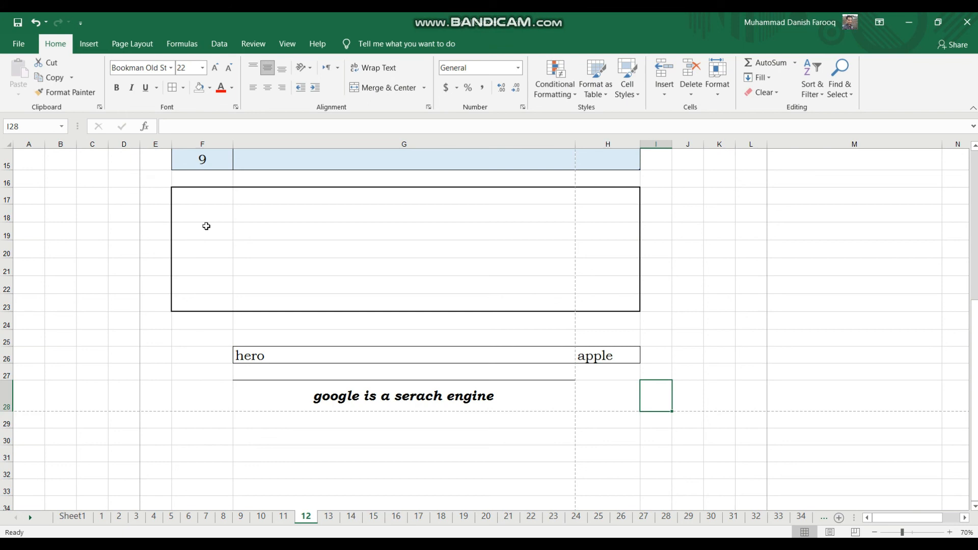
scroll(655, 324, "up", 5)
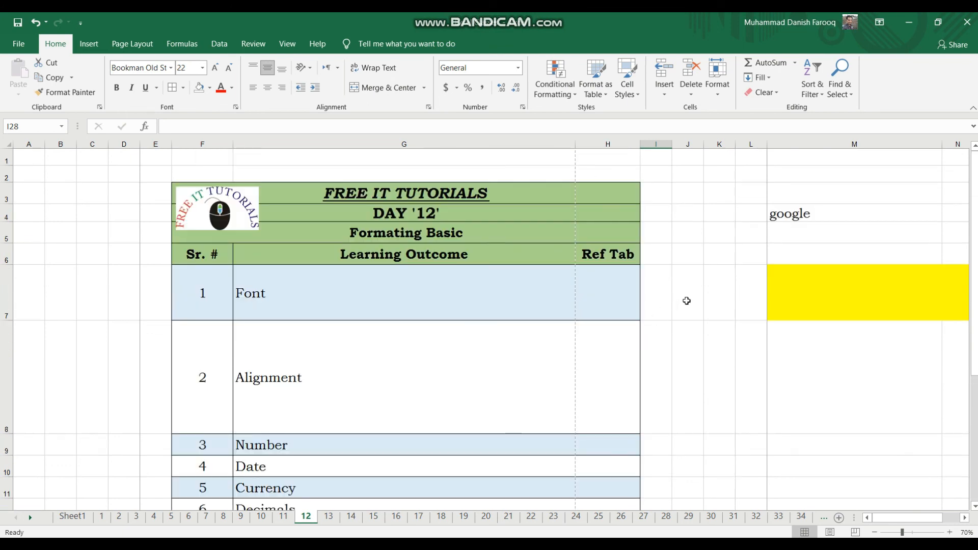
scroll(686, 301, "down", 3)
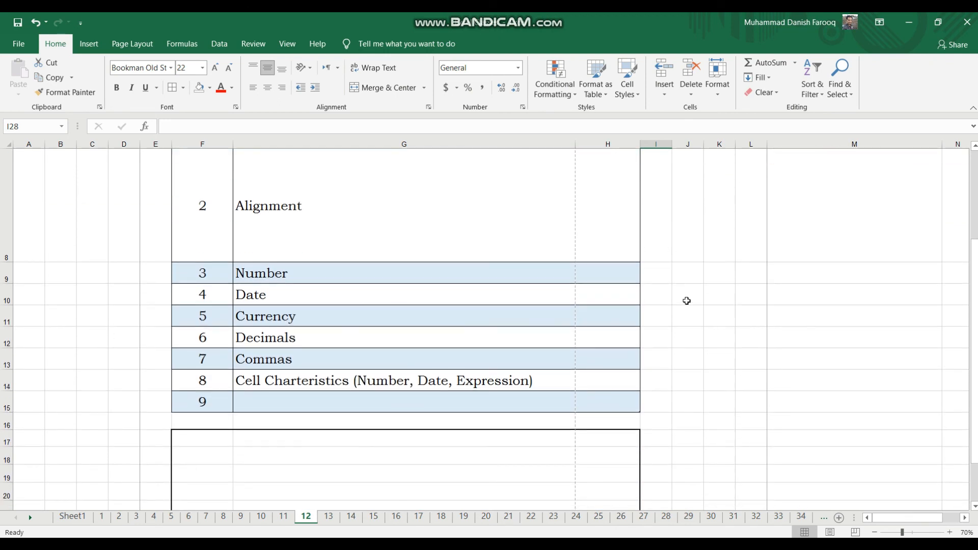
scroll(687, 301, "up", 3)
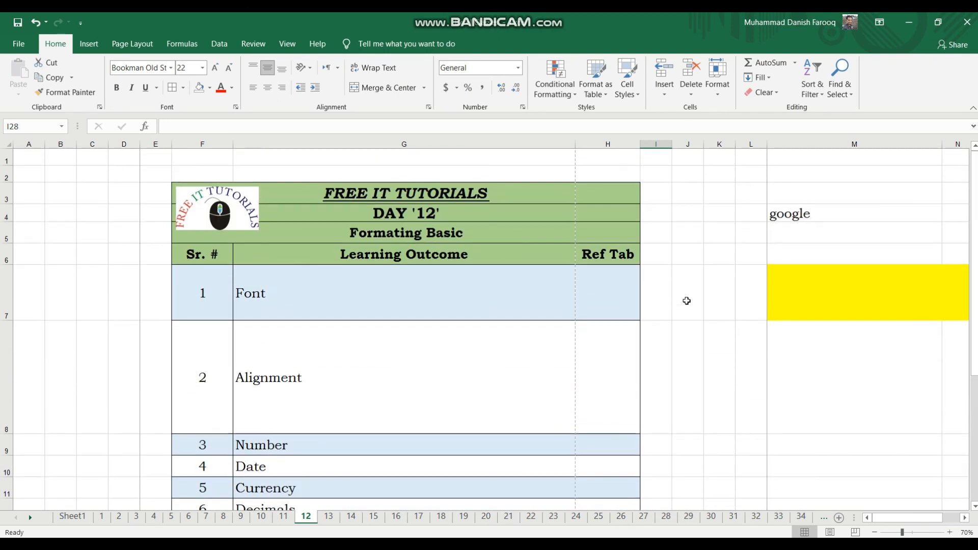